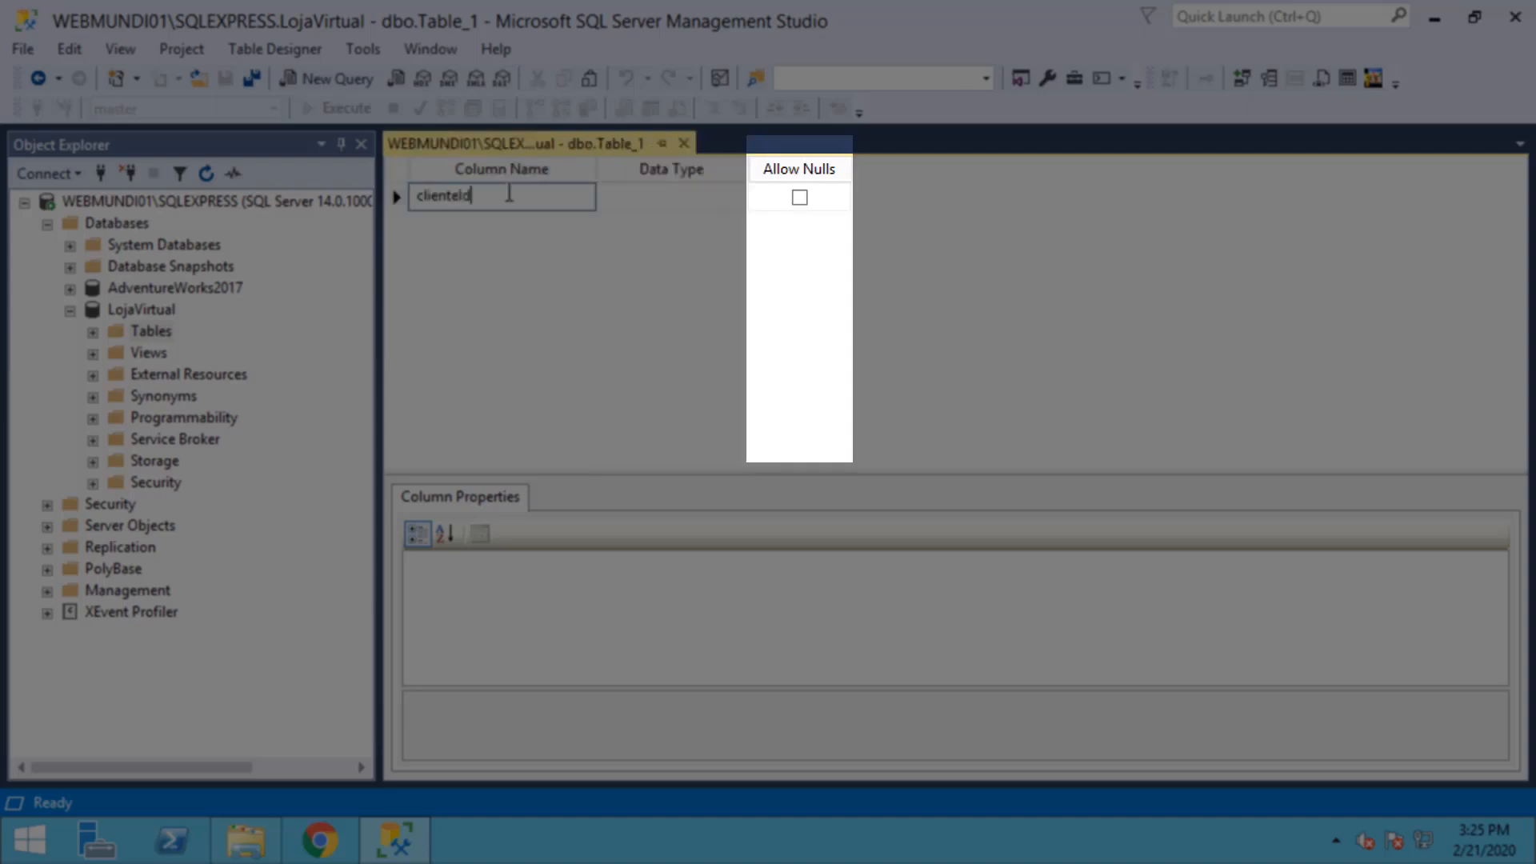
Step: Name the column clienteId, give it data type int and make it non-nullable
text(clienteId)
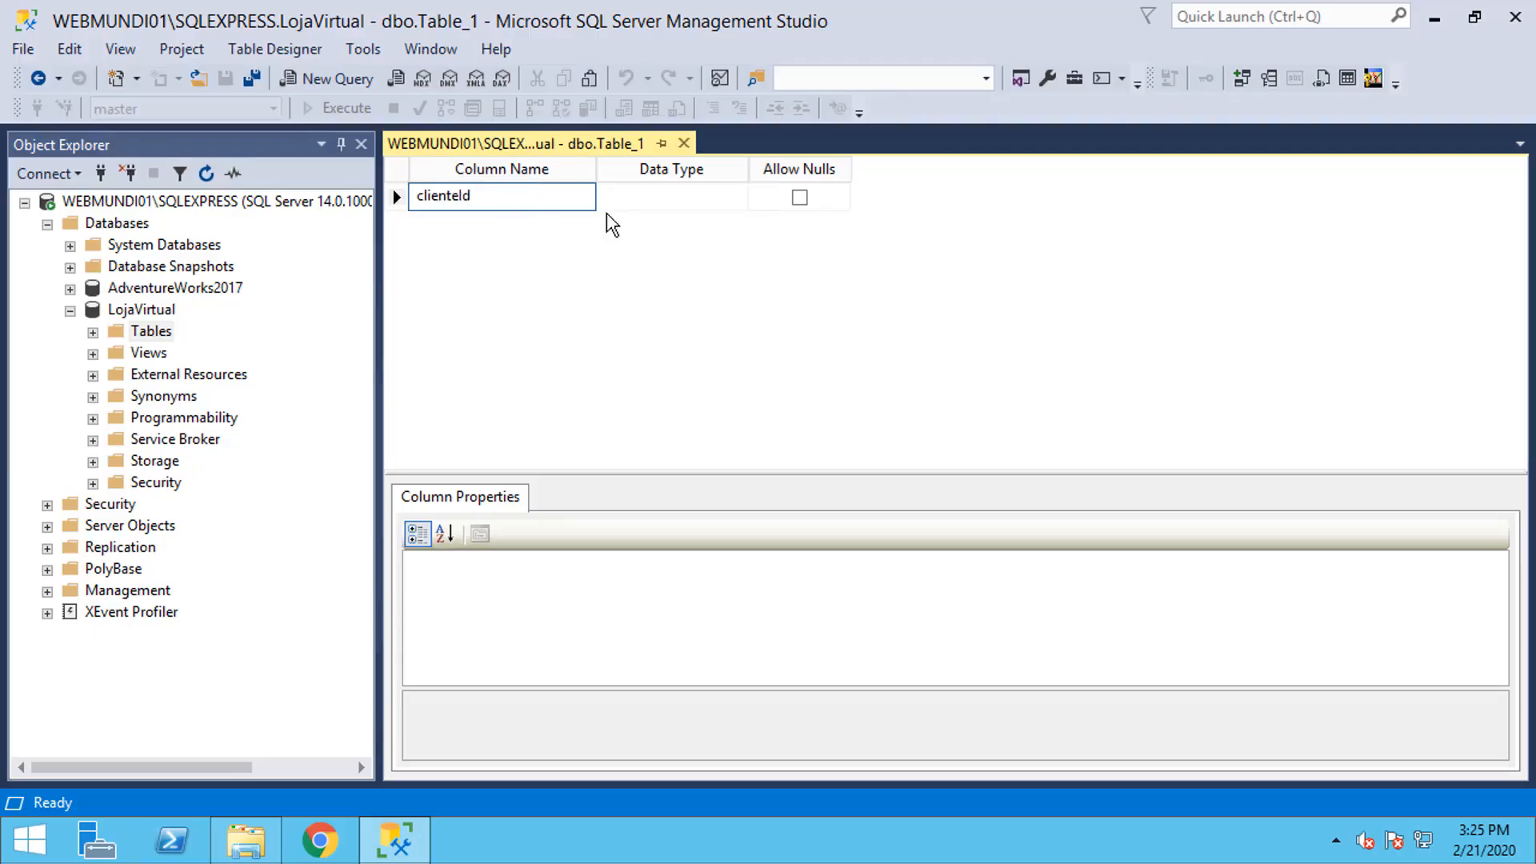
click(651, 199)
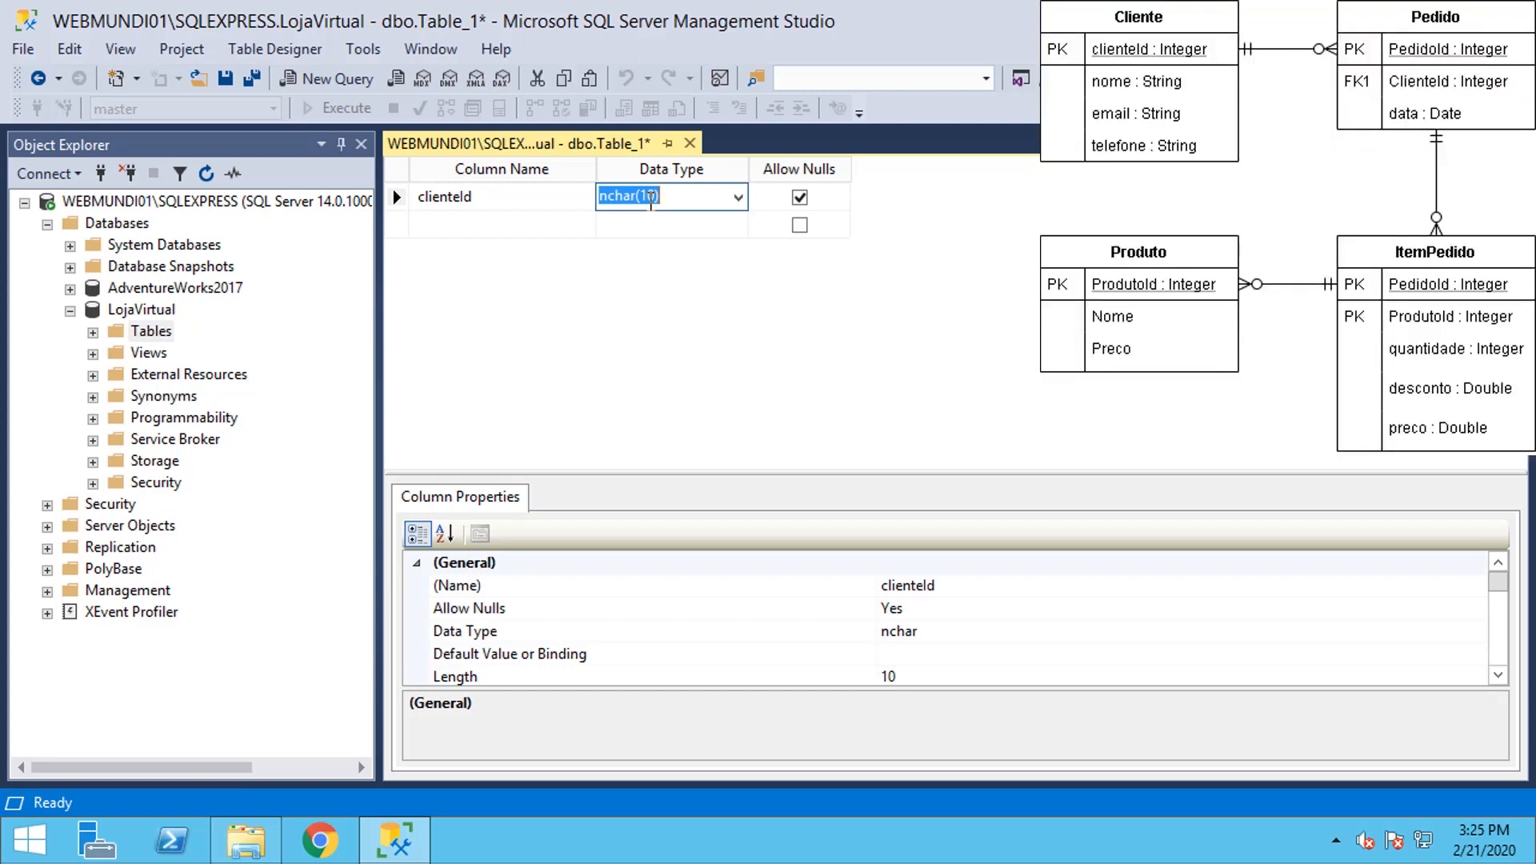
text(int)
key(Tab)
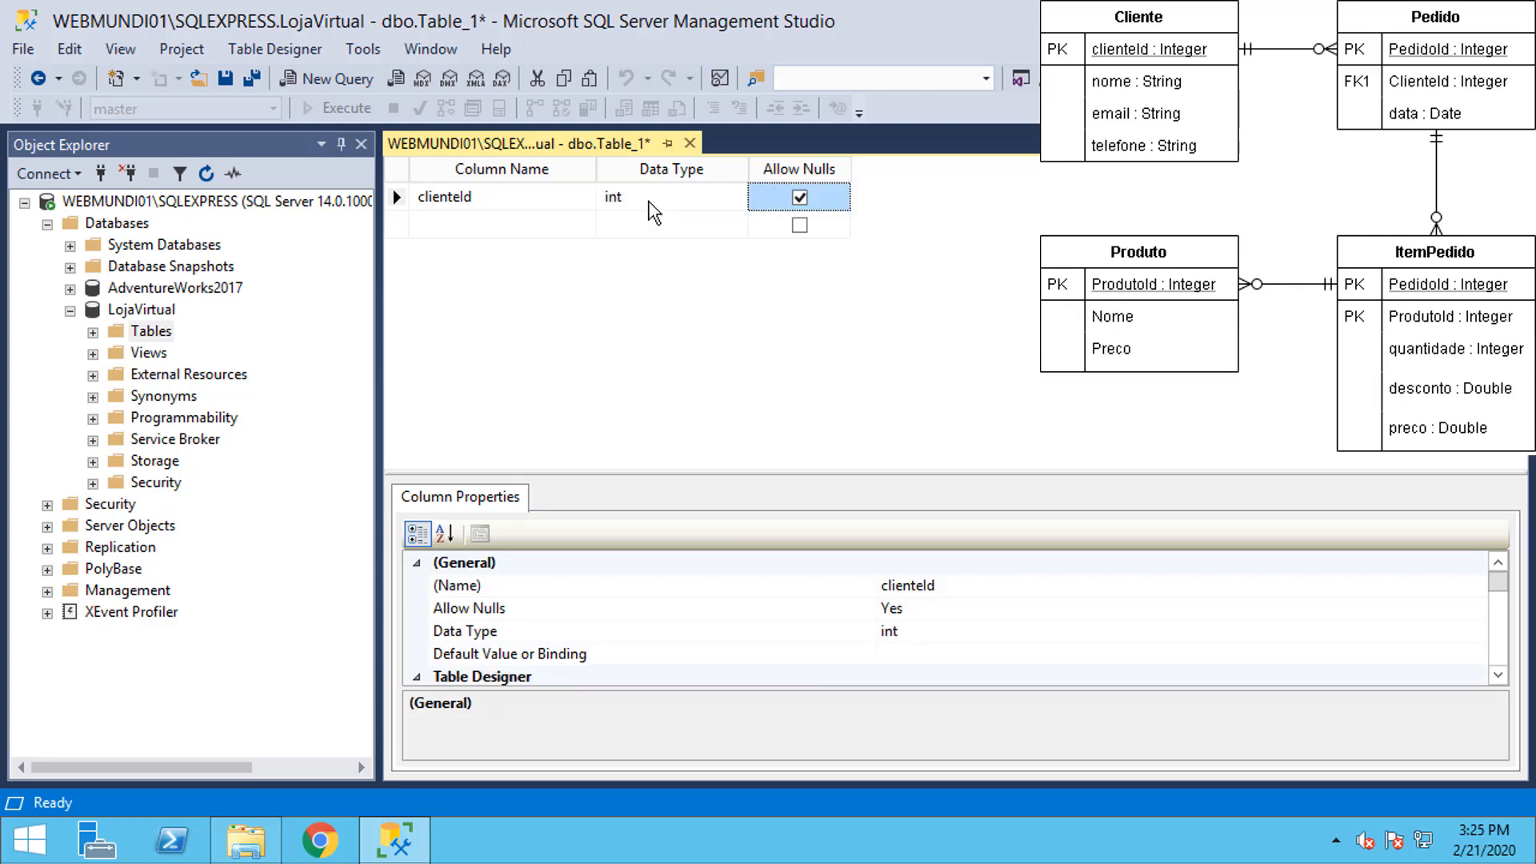
key(space)
key(Tab)
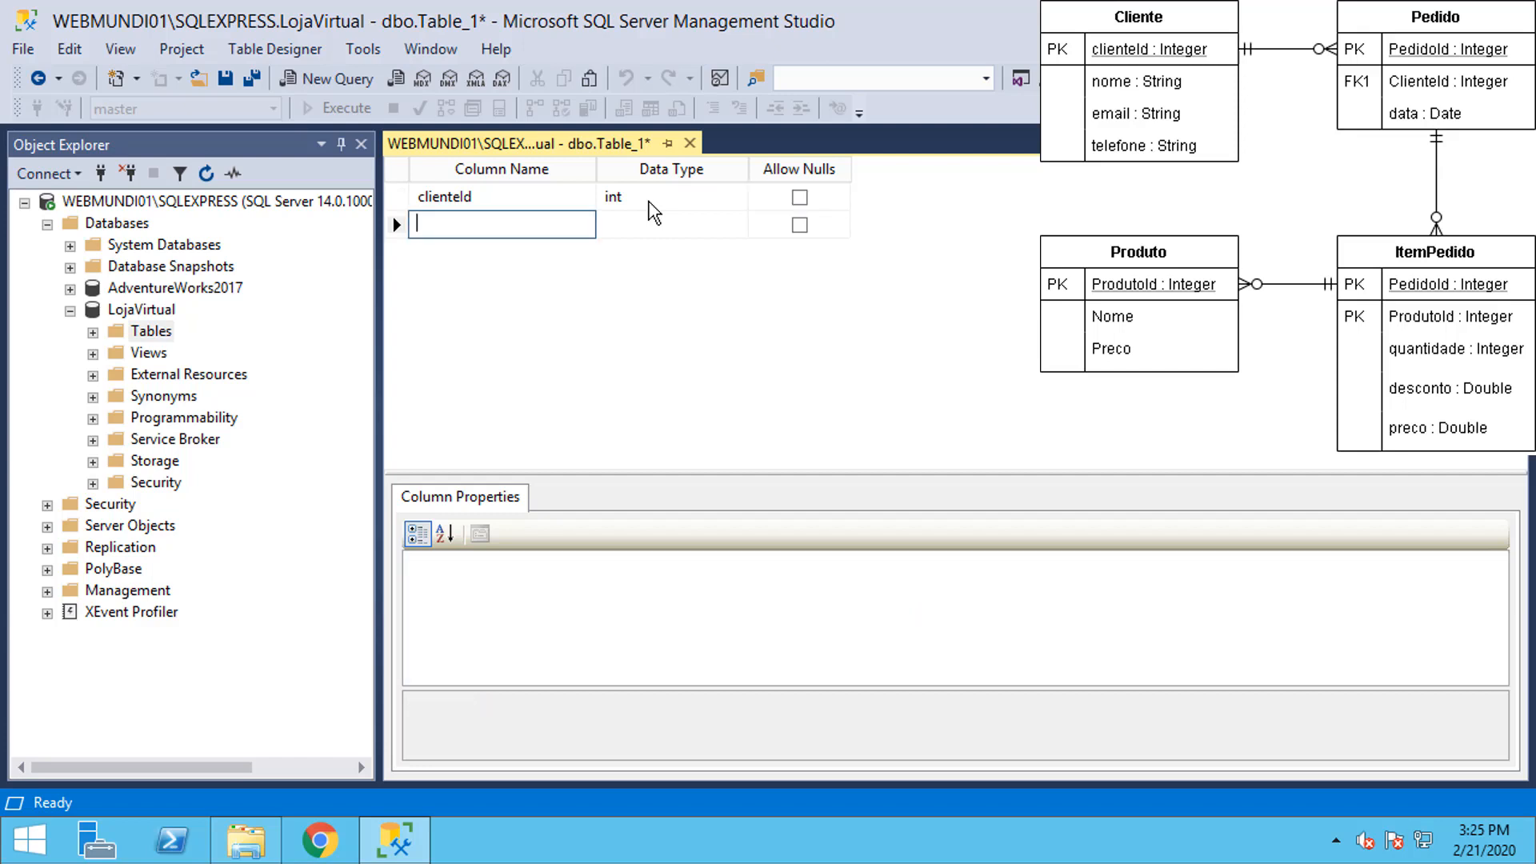
click(569, 199)
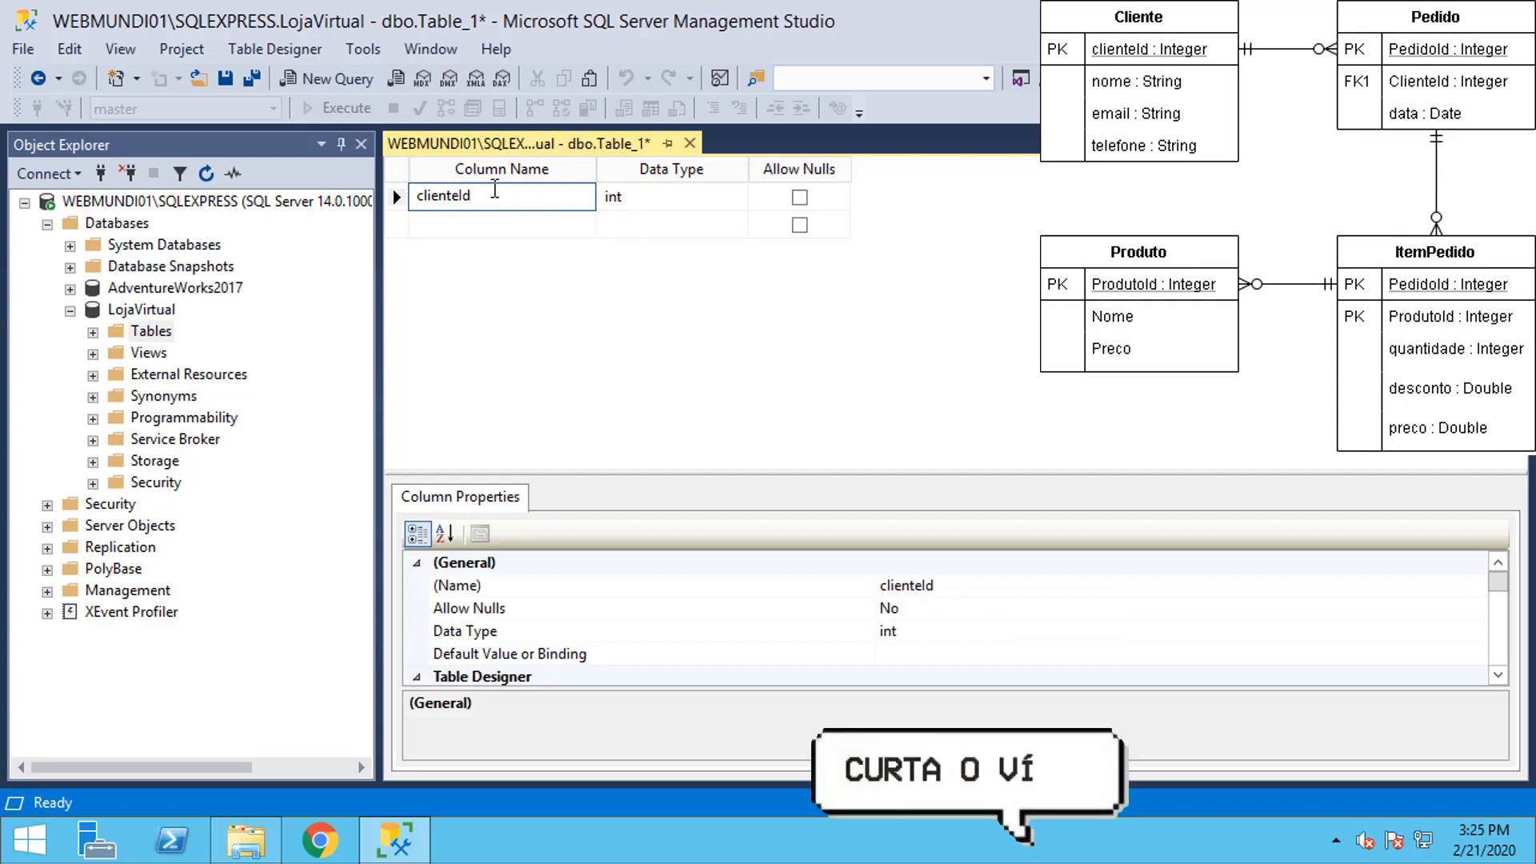
Step: Set clienteId as the table's primary key
right_click(398, 200)
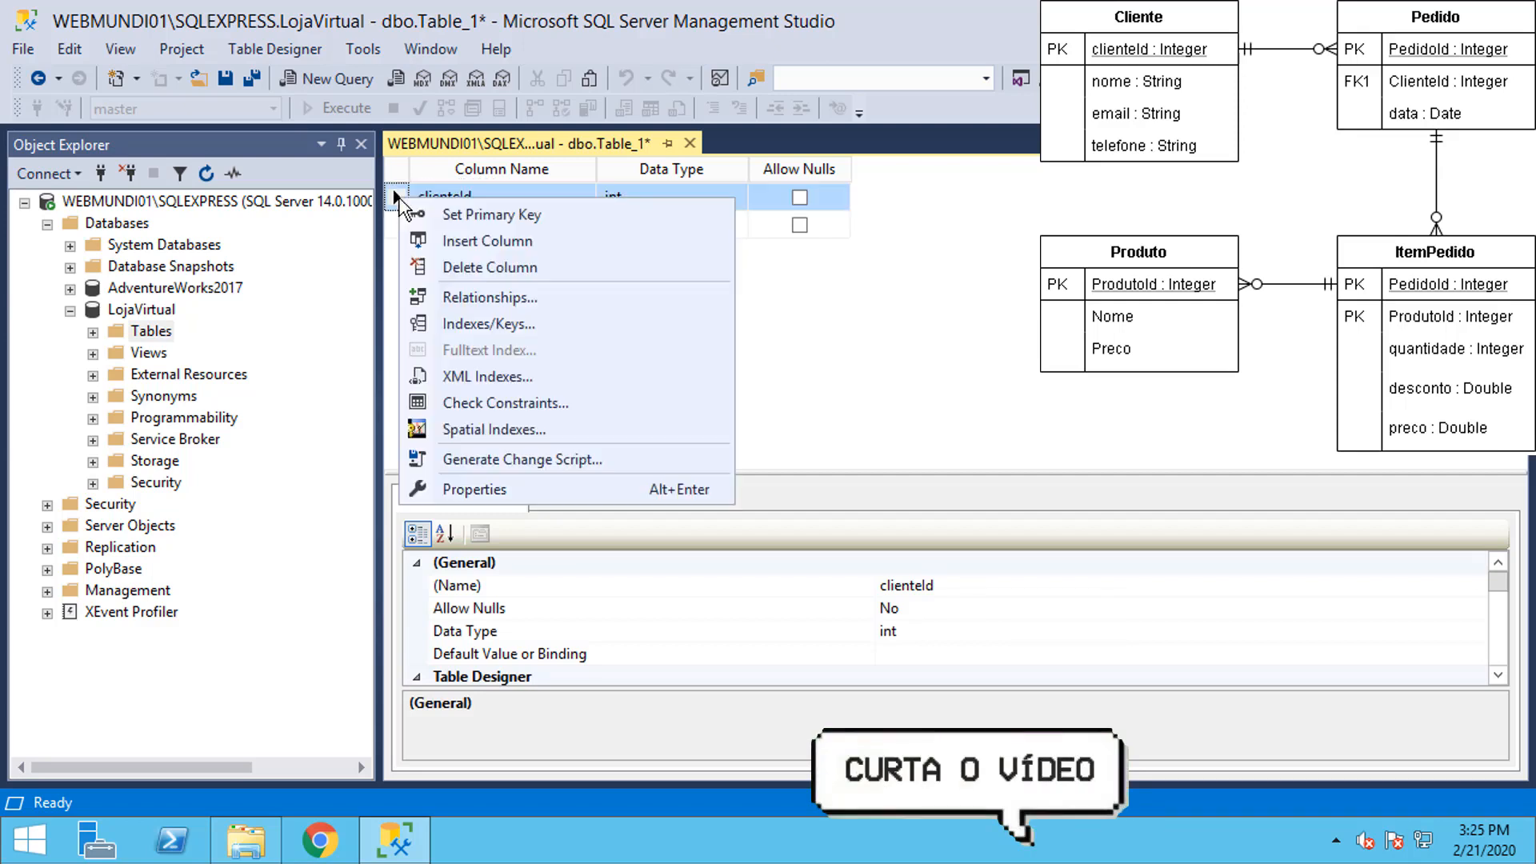
click(483, 211)
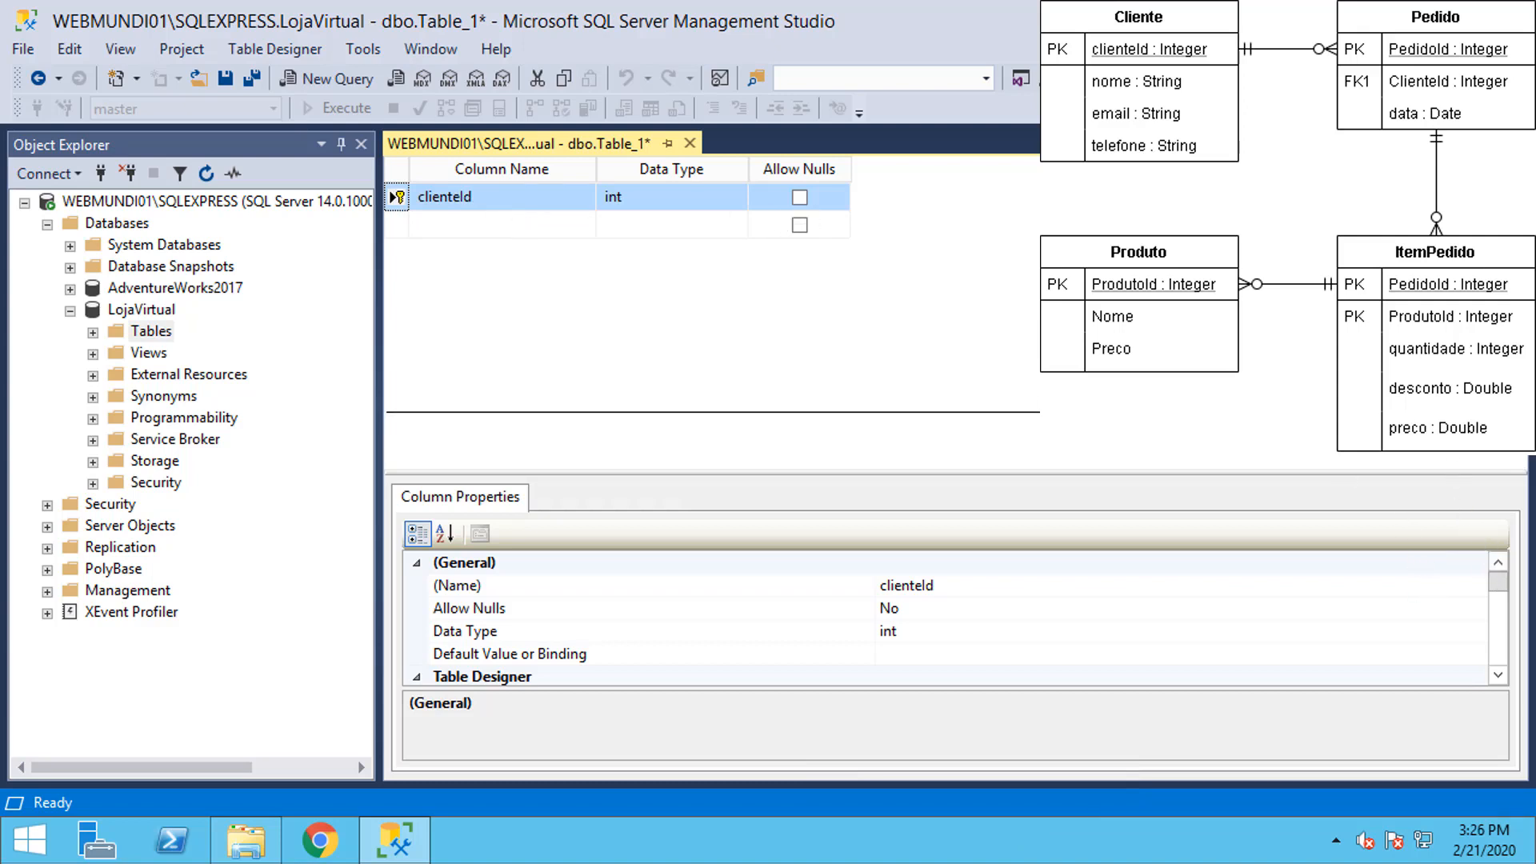
drag(1360, 372, 1360, 360)
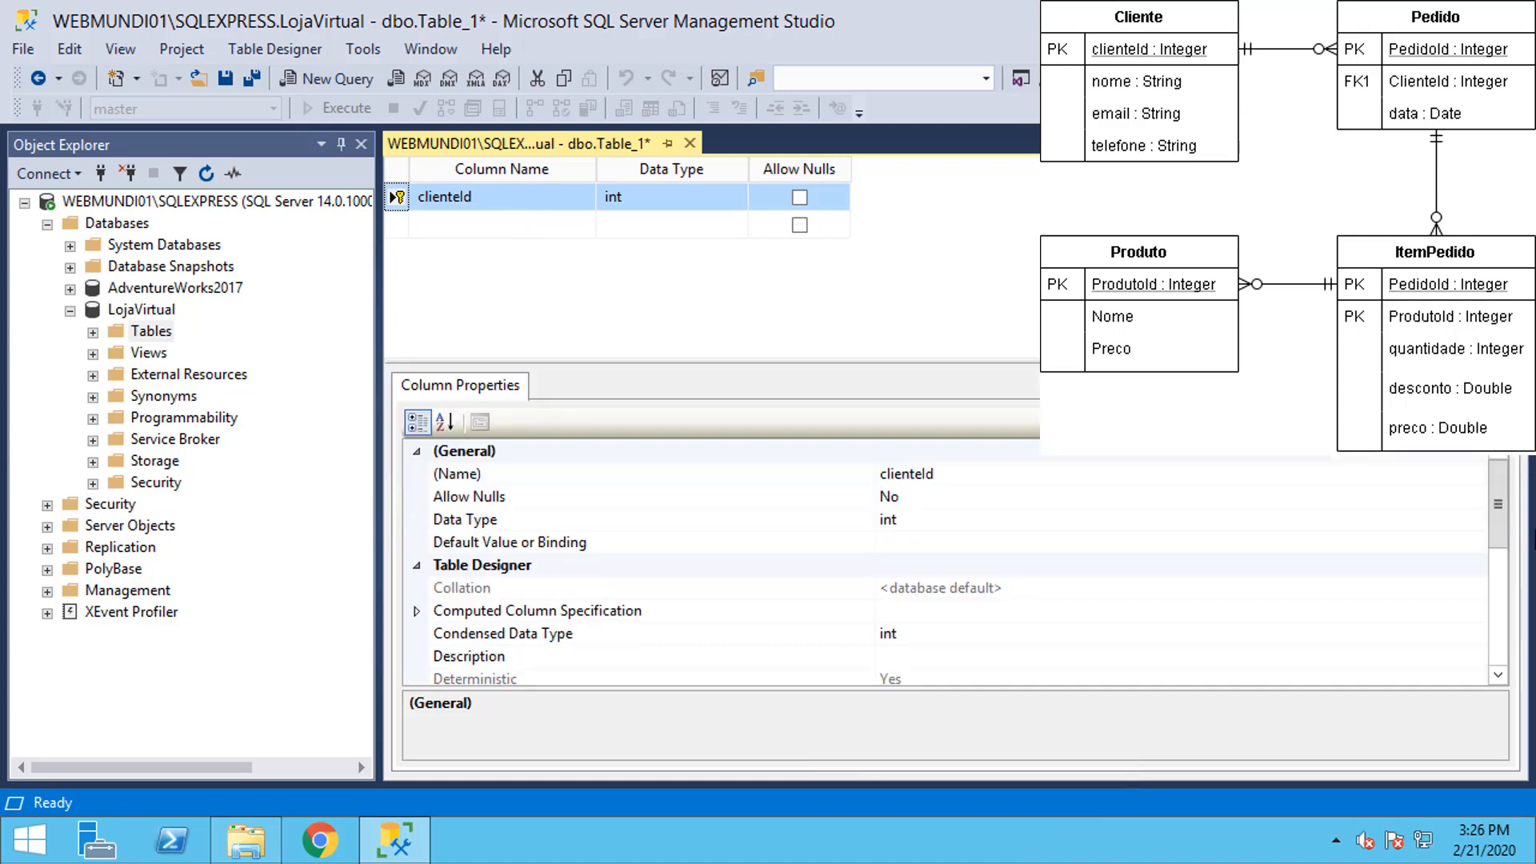
drag(1501, 533, 1513, 618)
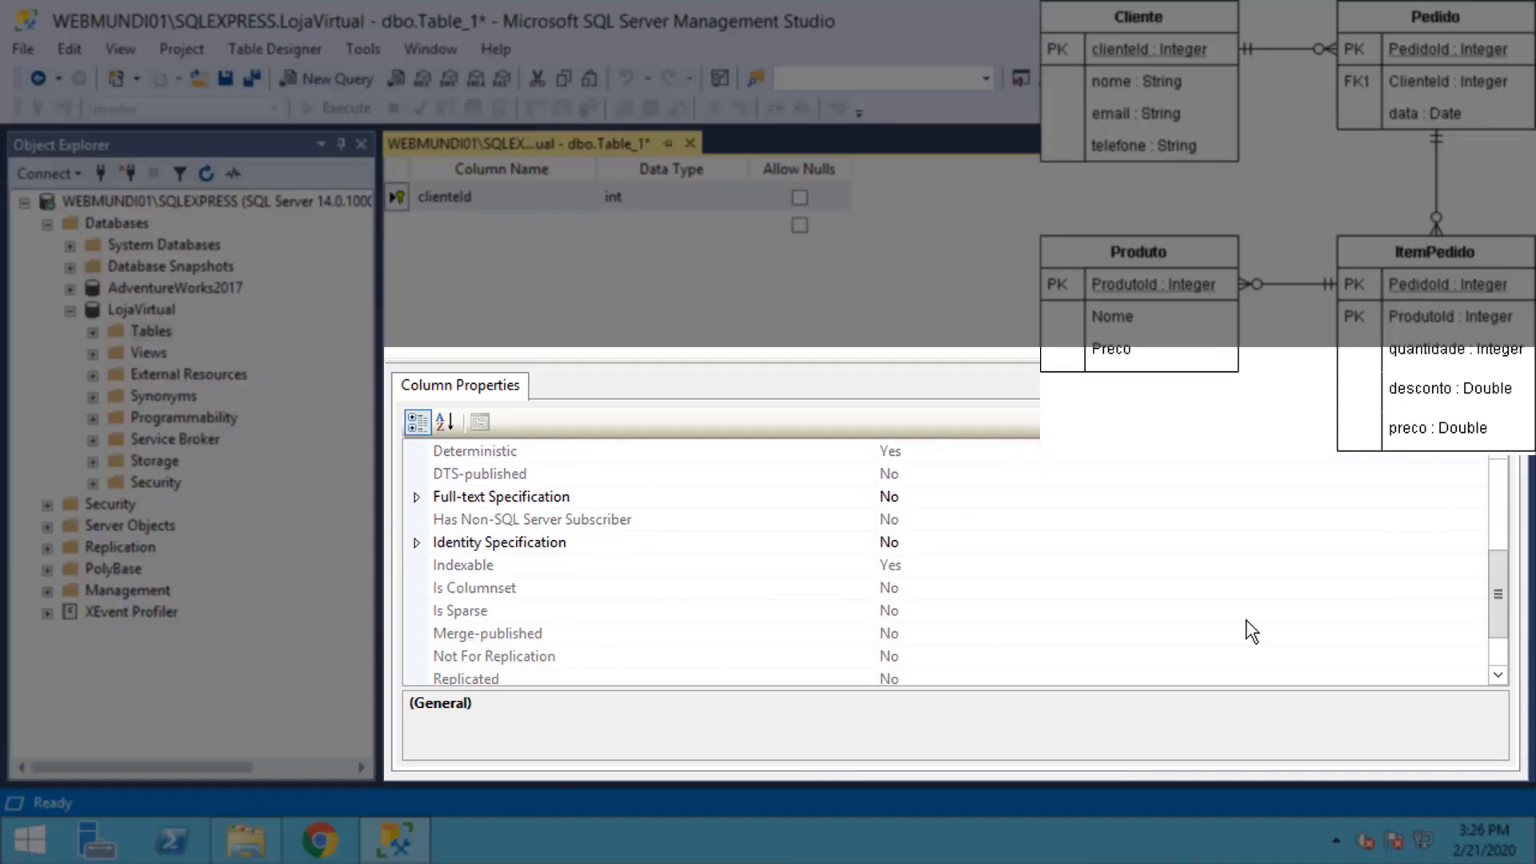
Step: Make clienteId an identity column with increment 1 and seed 1
click(939, 543)
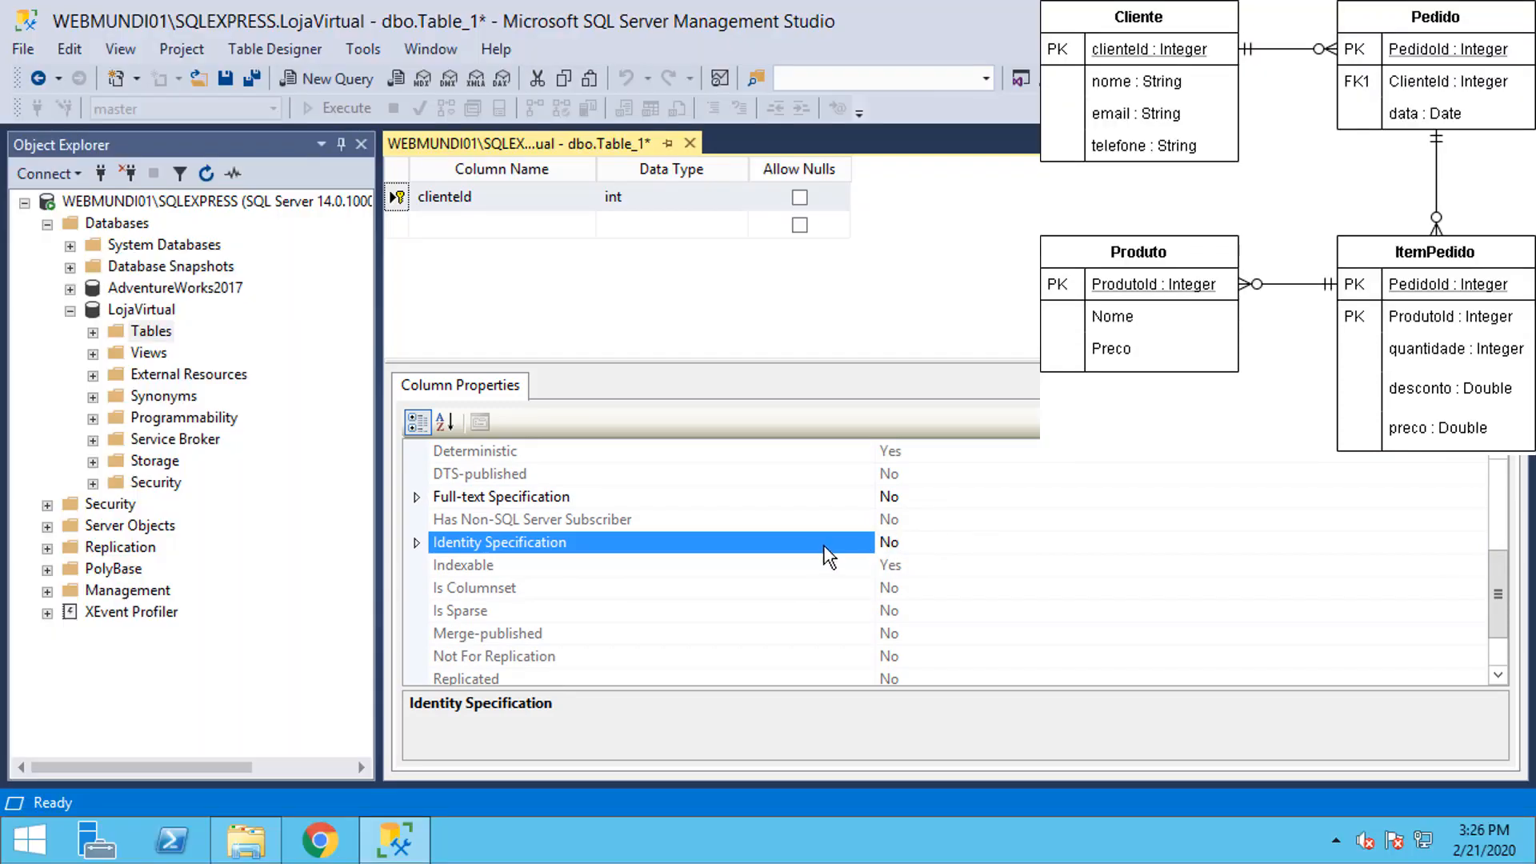
click(416, 542)
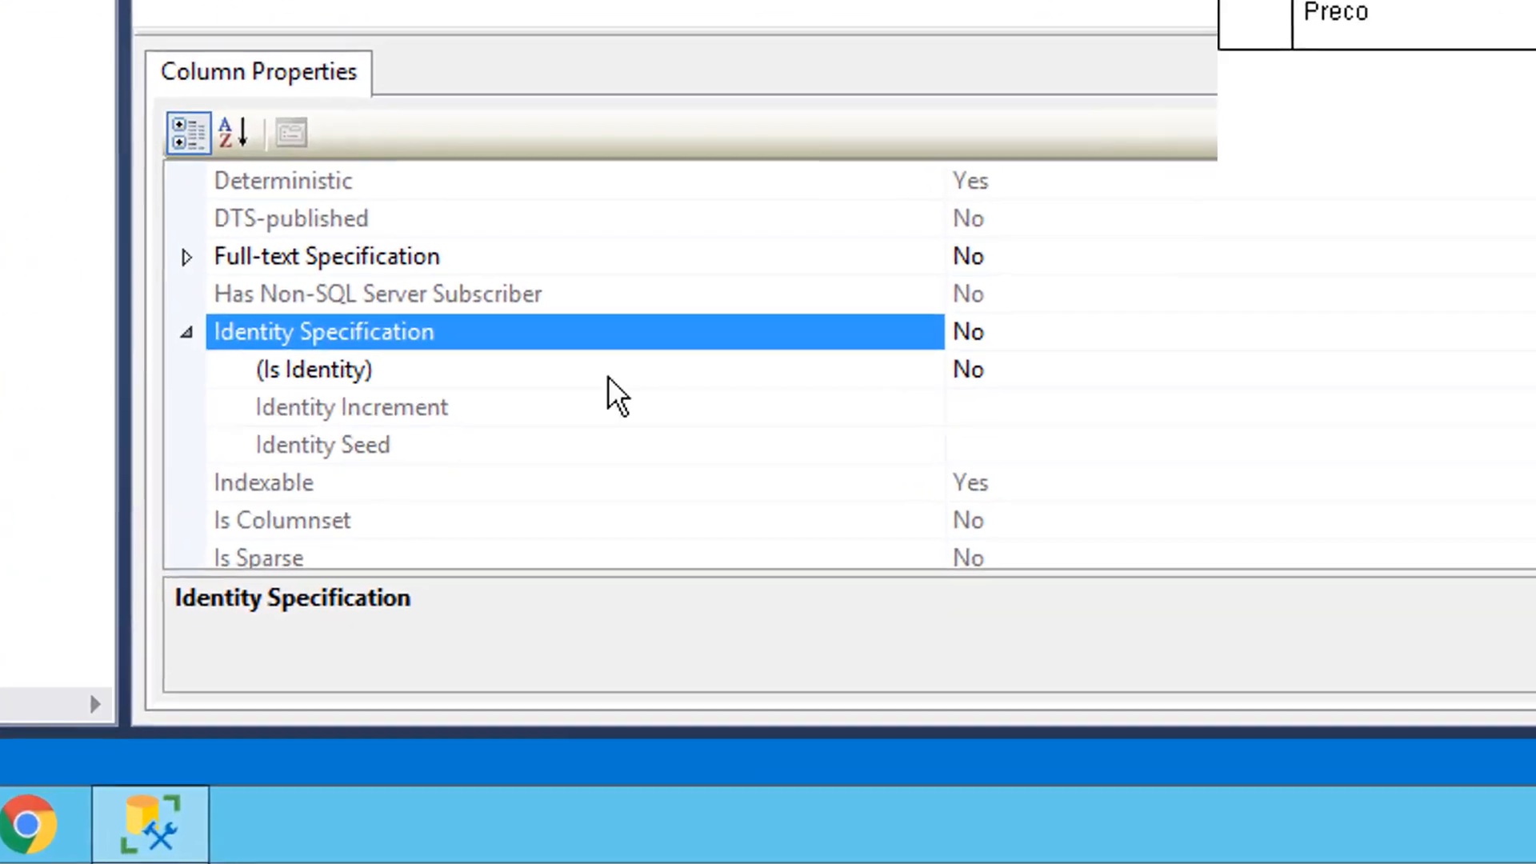
click(907, 534)
double_click(984, 352)
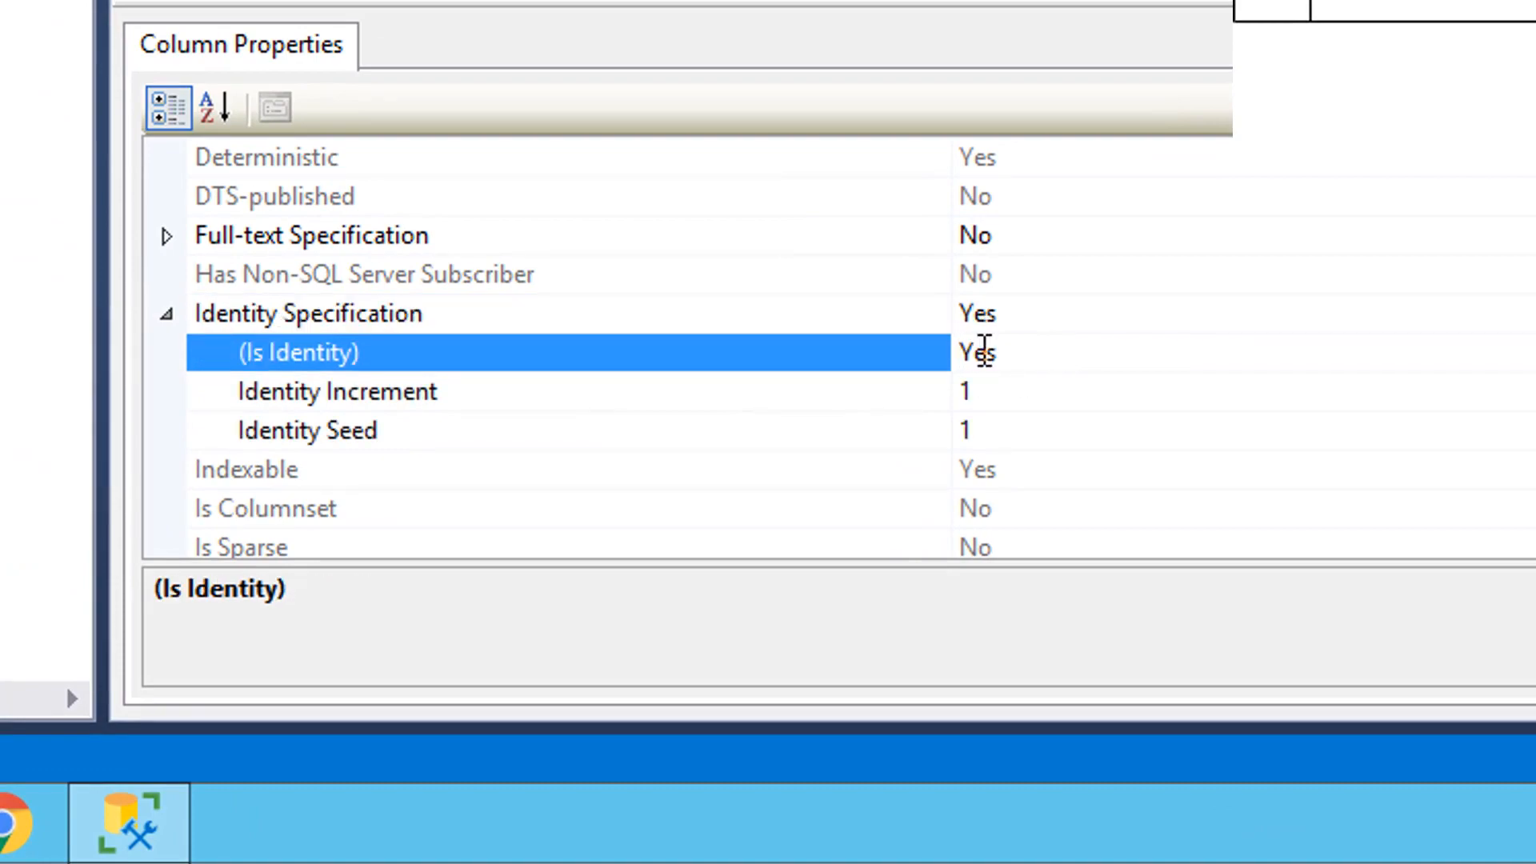
click(984, 391)
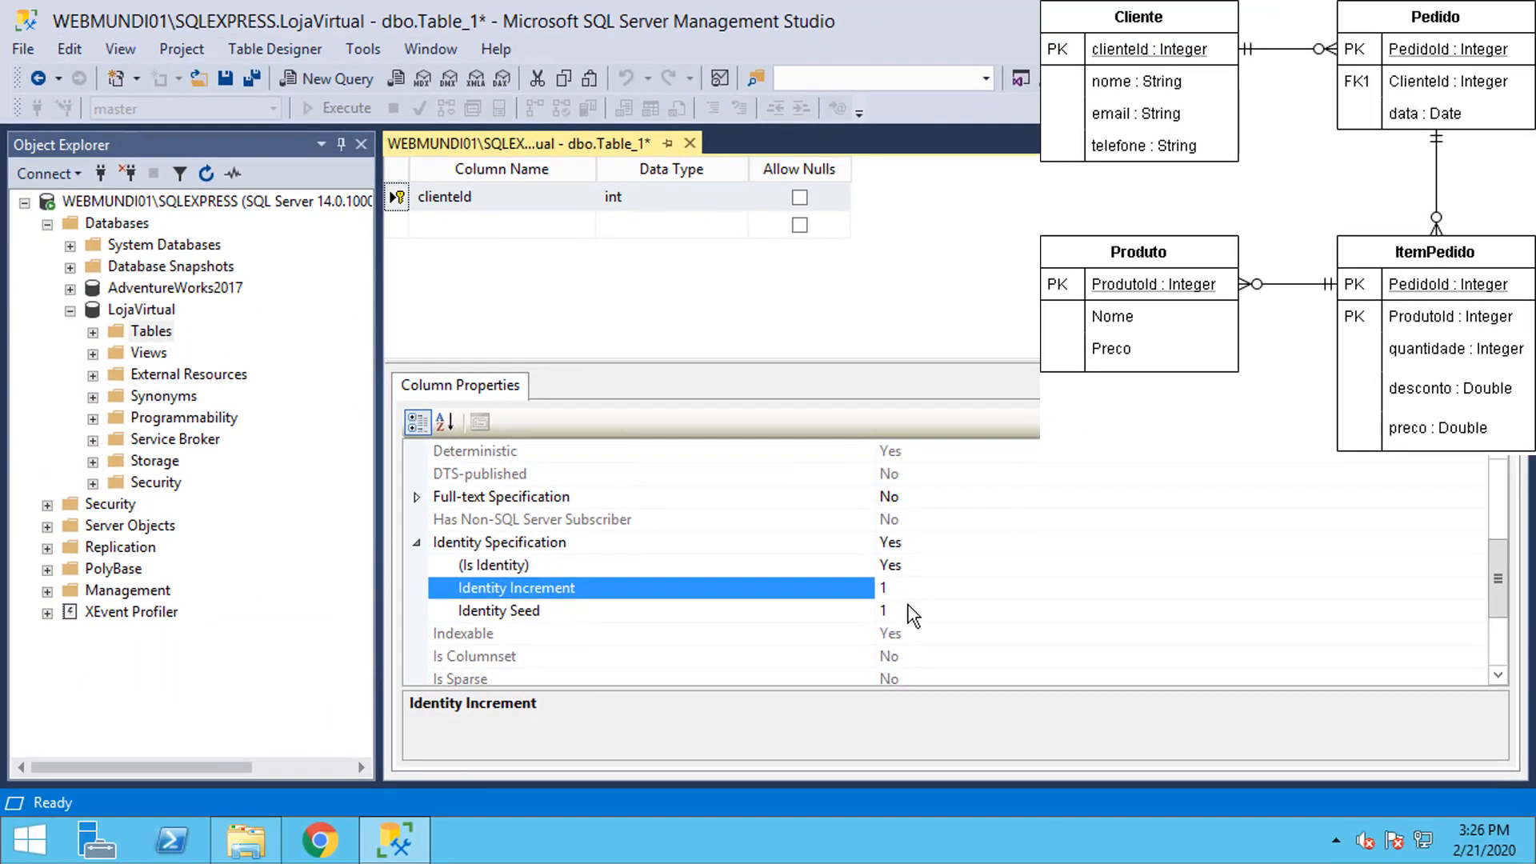
click(1004, 424)
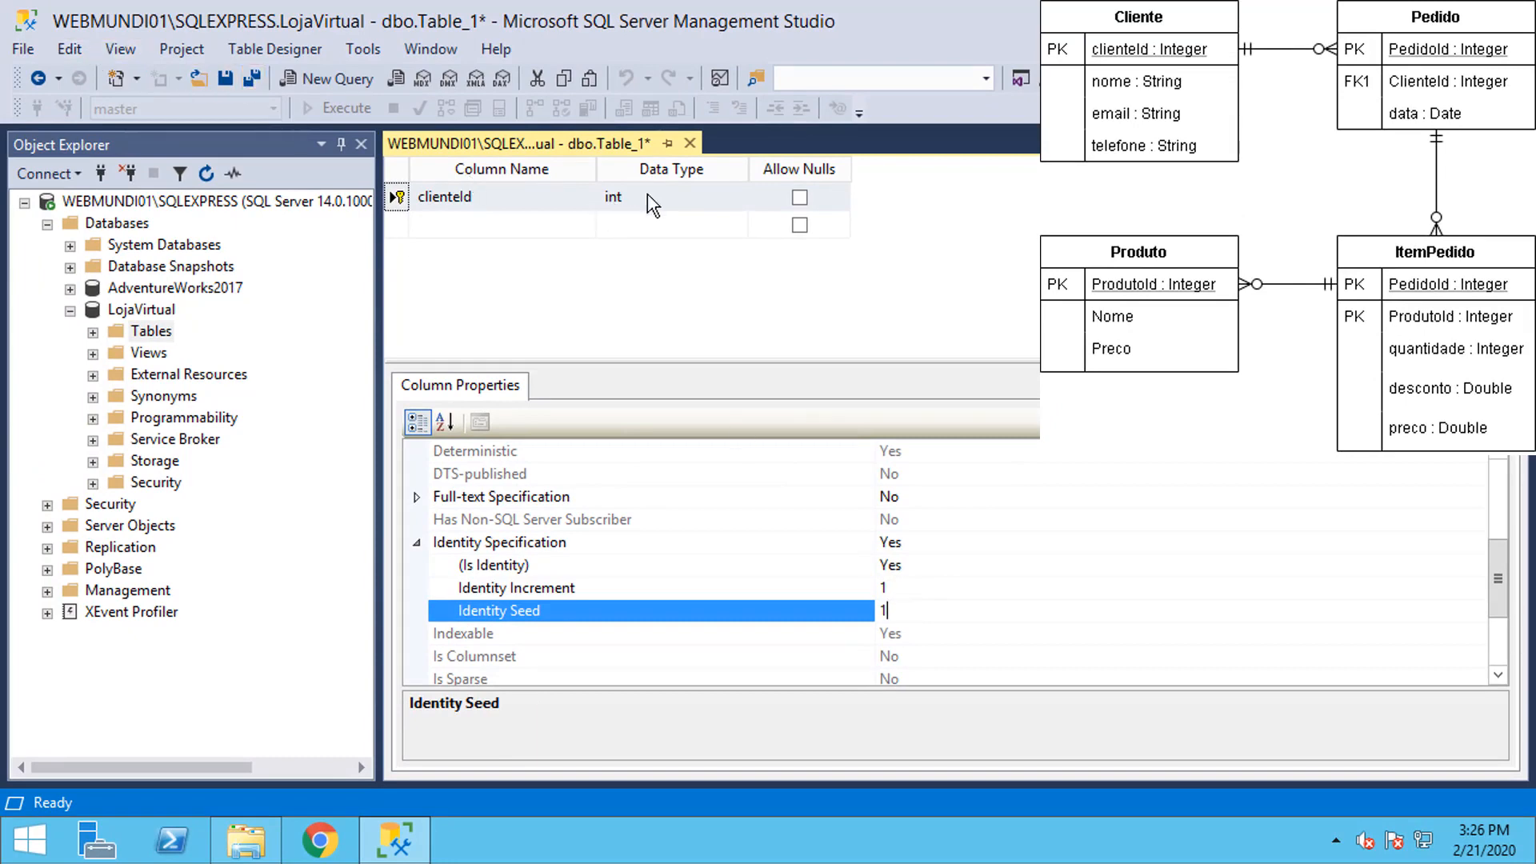
Step: Add nullable columns nome and email, both varchar(50)
click(493, 225)
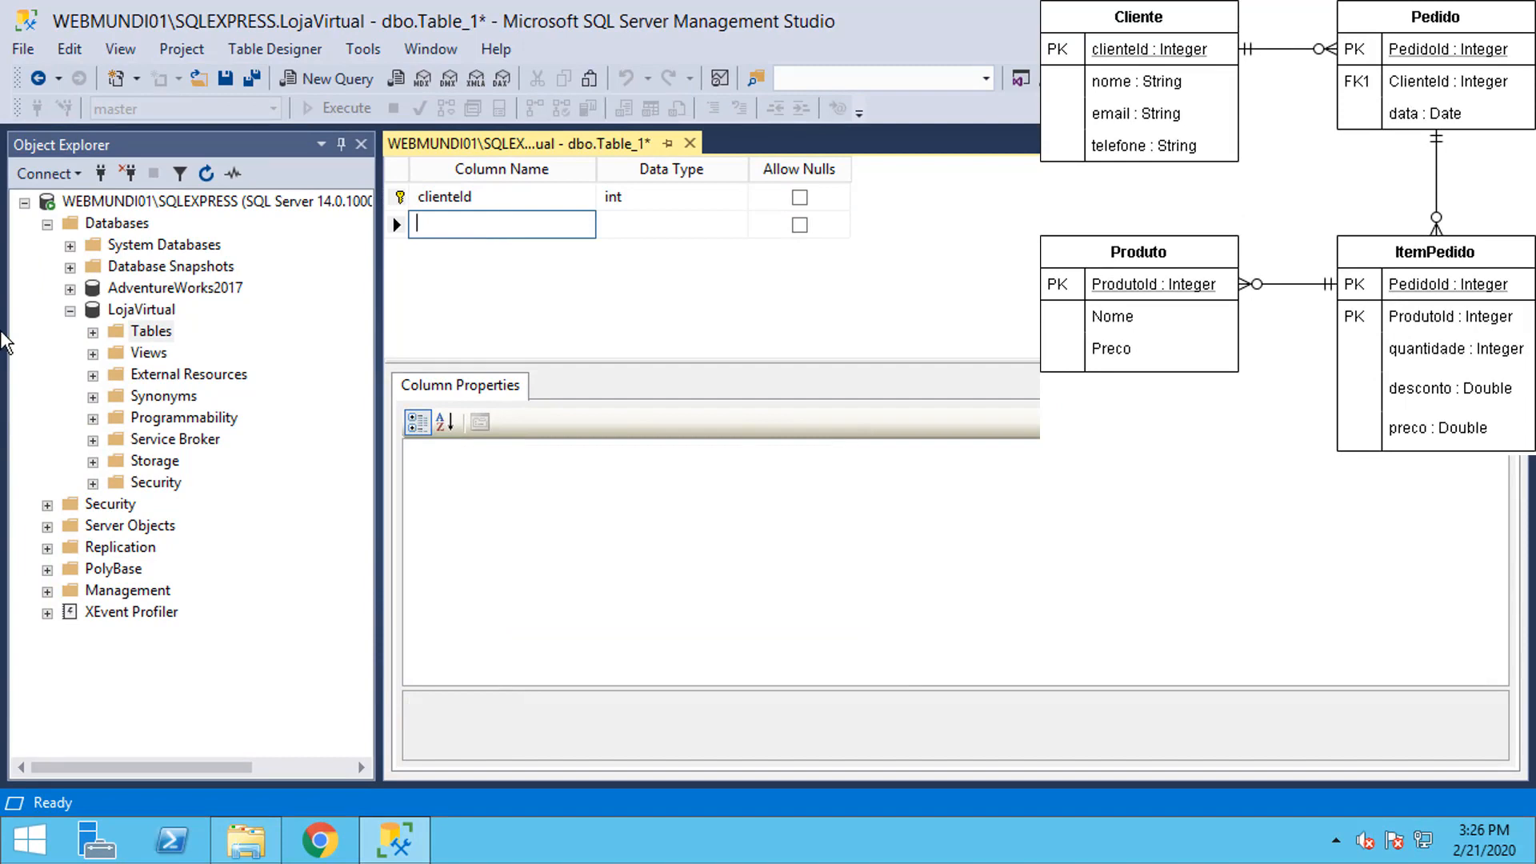
text(nome)
click(630, 217)
text(varchar(50))
key(Tab)
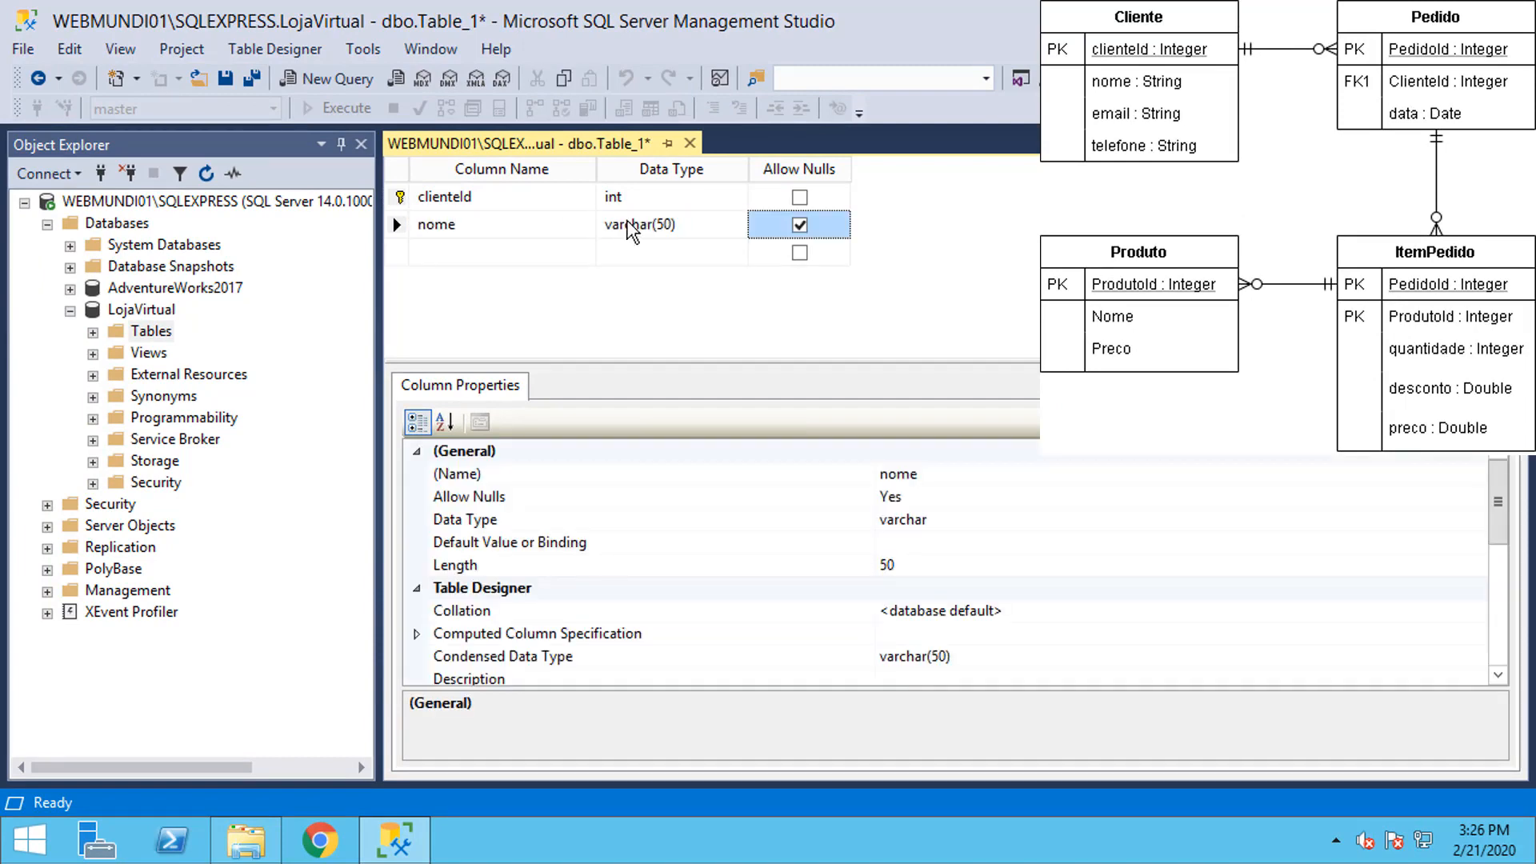
key(Tab)
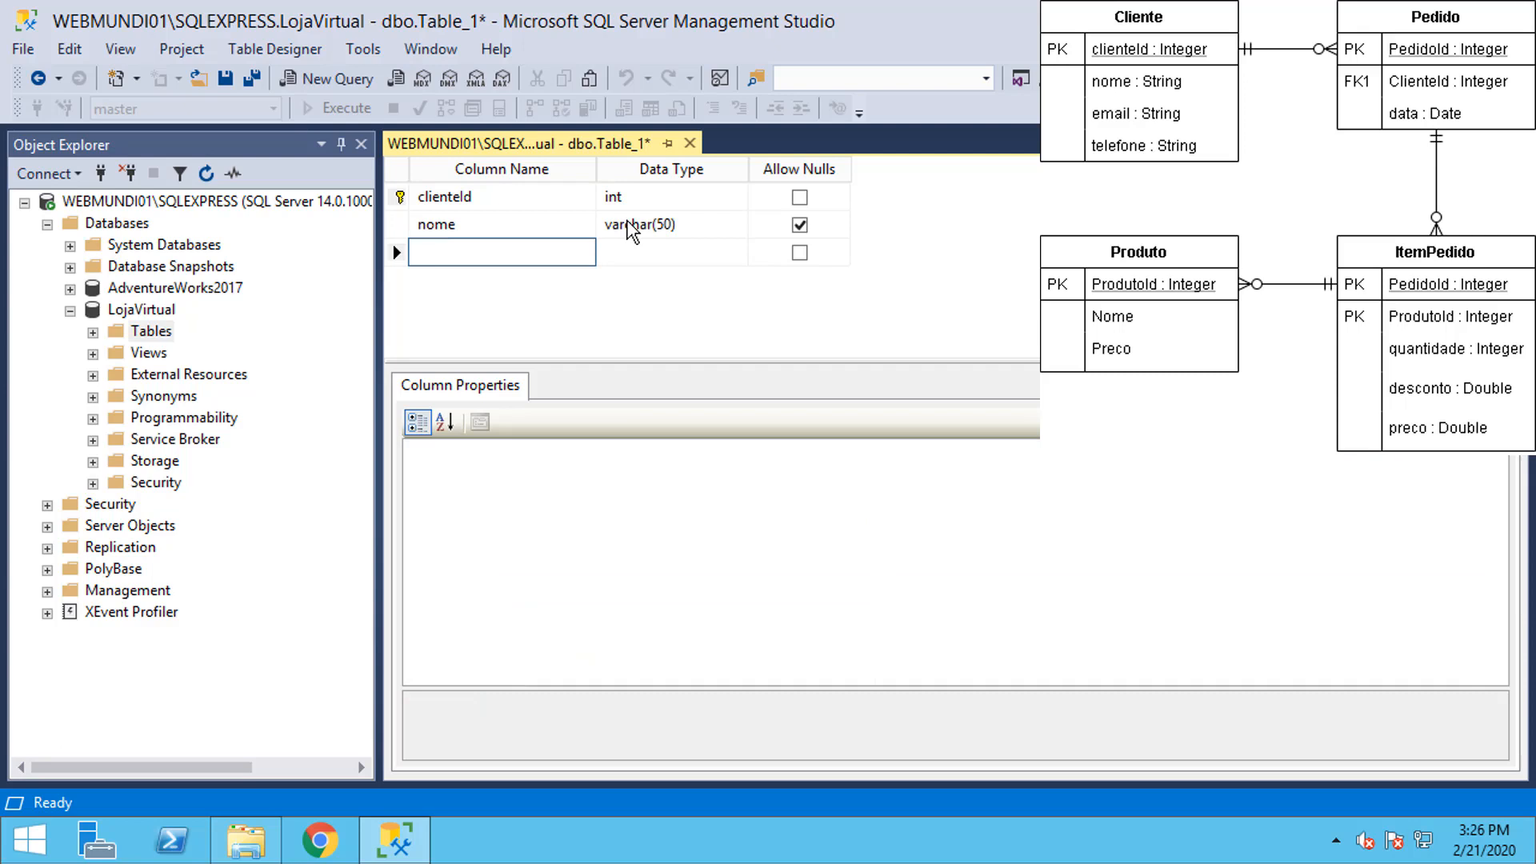
text(email)
key(Tab)
text(varchar(50))
key(Tab)
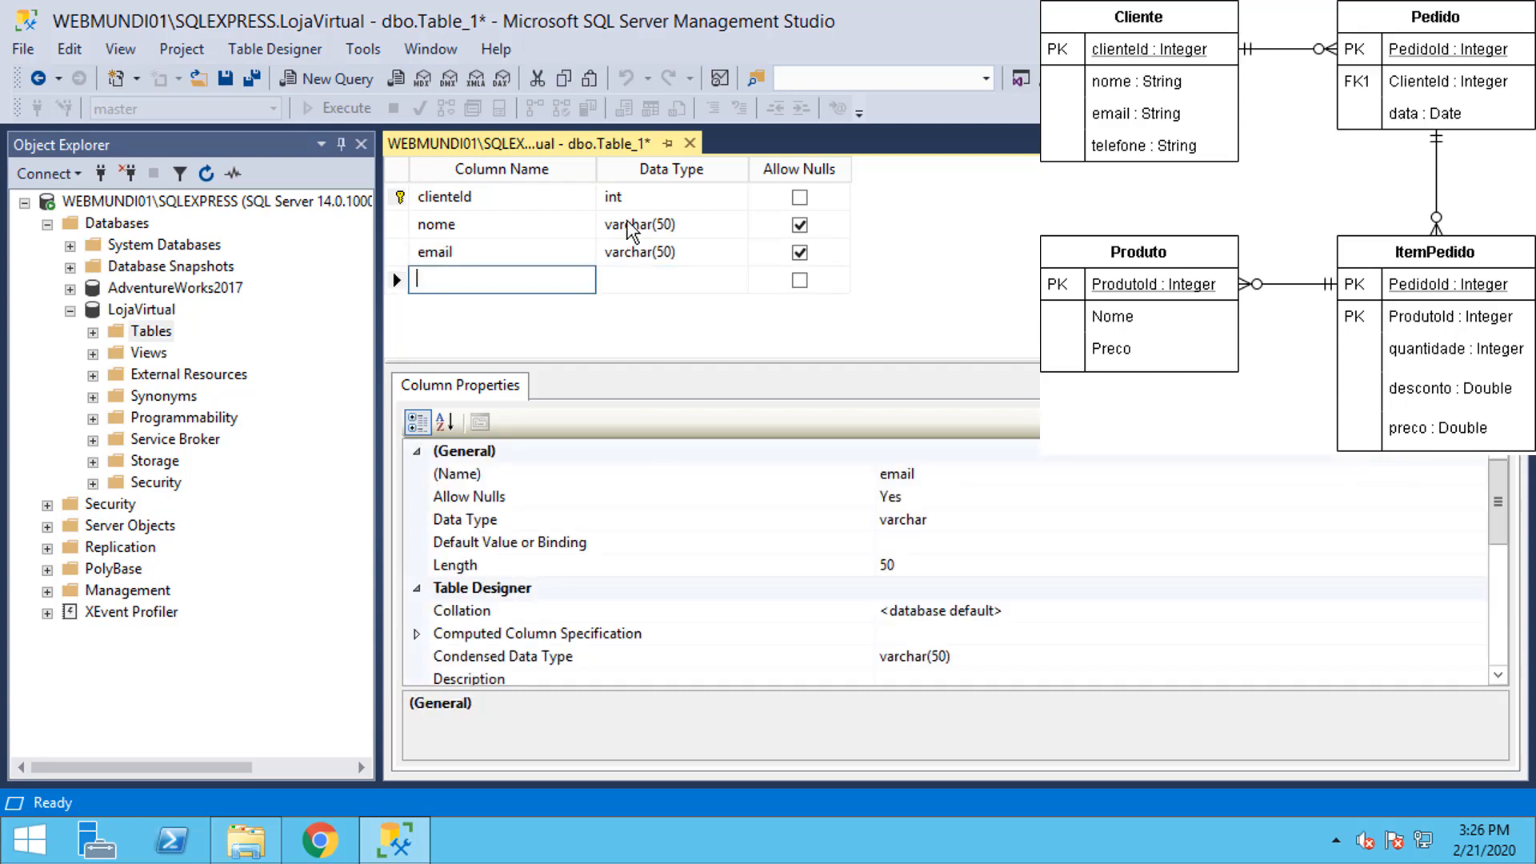
Step: Add a nullable telefone column of type varchar(15)
key(Tab)
text(telefone)
key(Tab)
text(varchar(515)
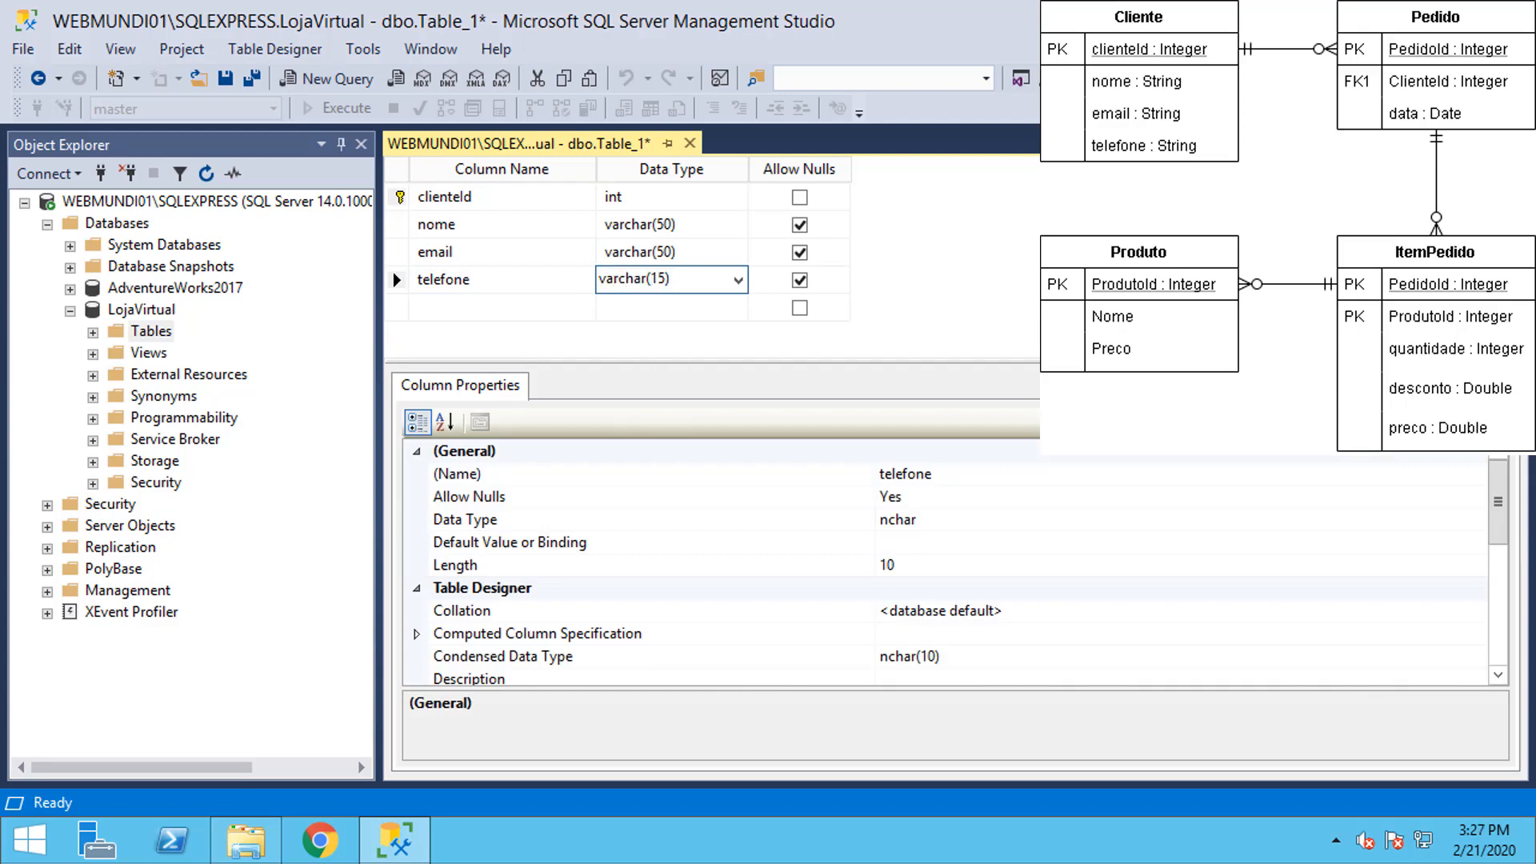
key(Tab)
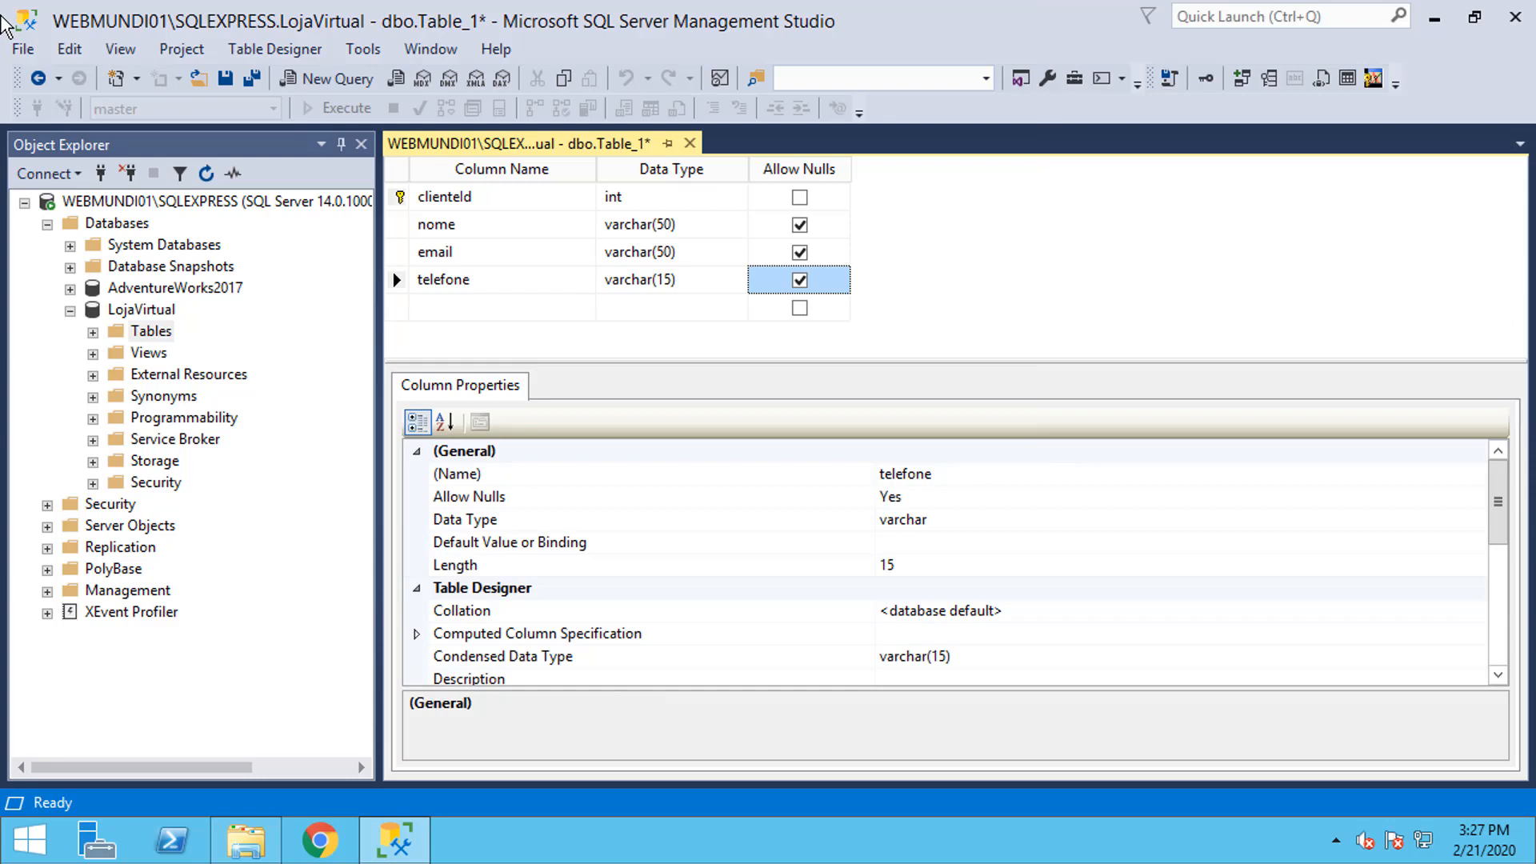
click(531, 285)
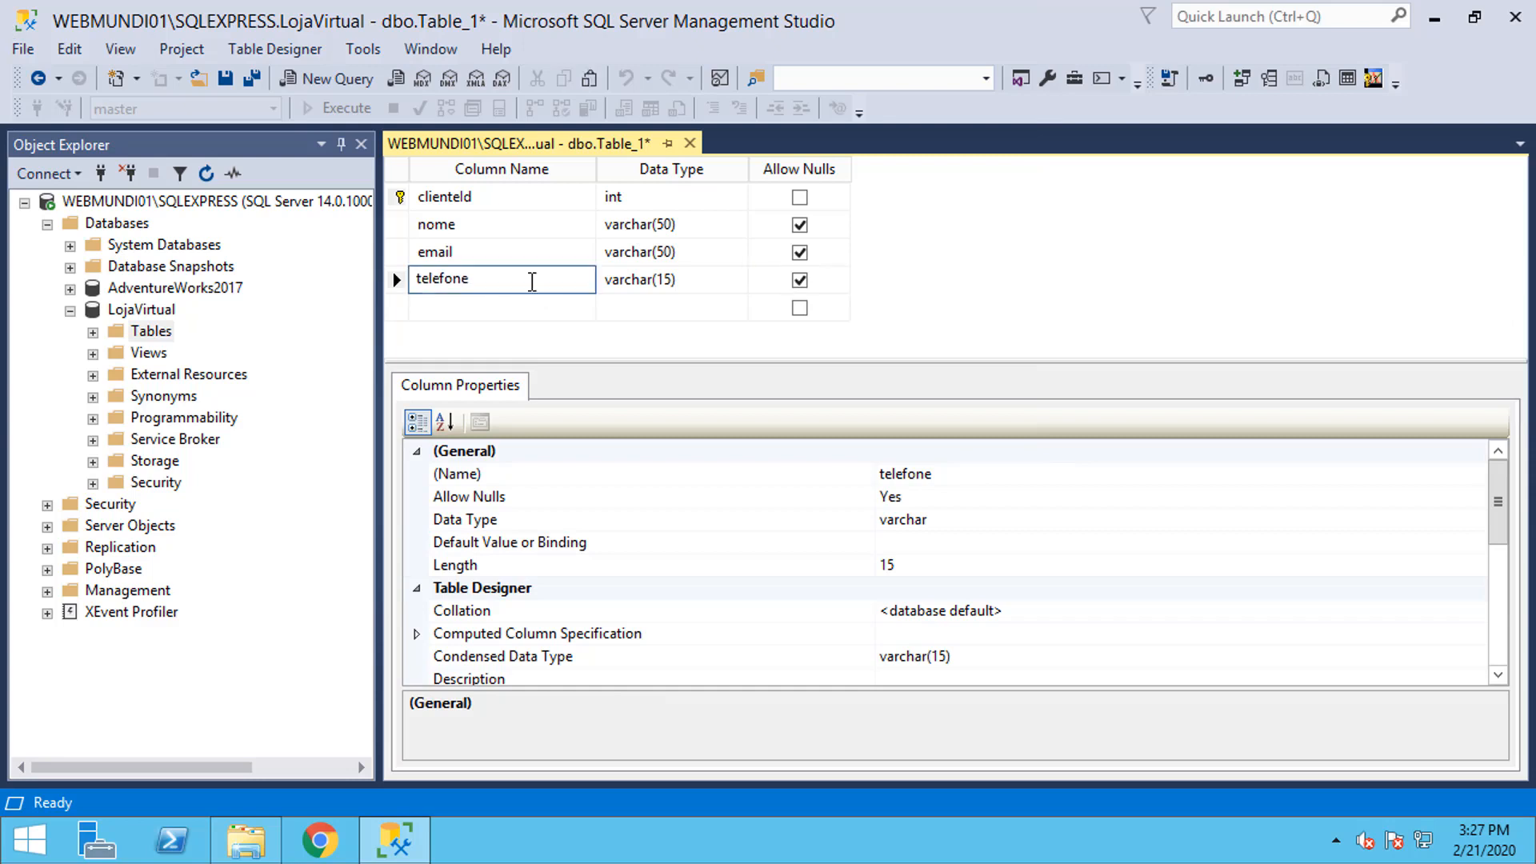
Step: Save the new table under the name Cliente
click(227, 80)
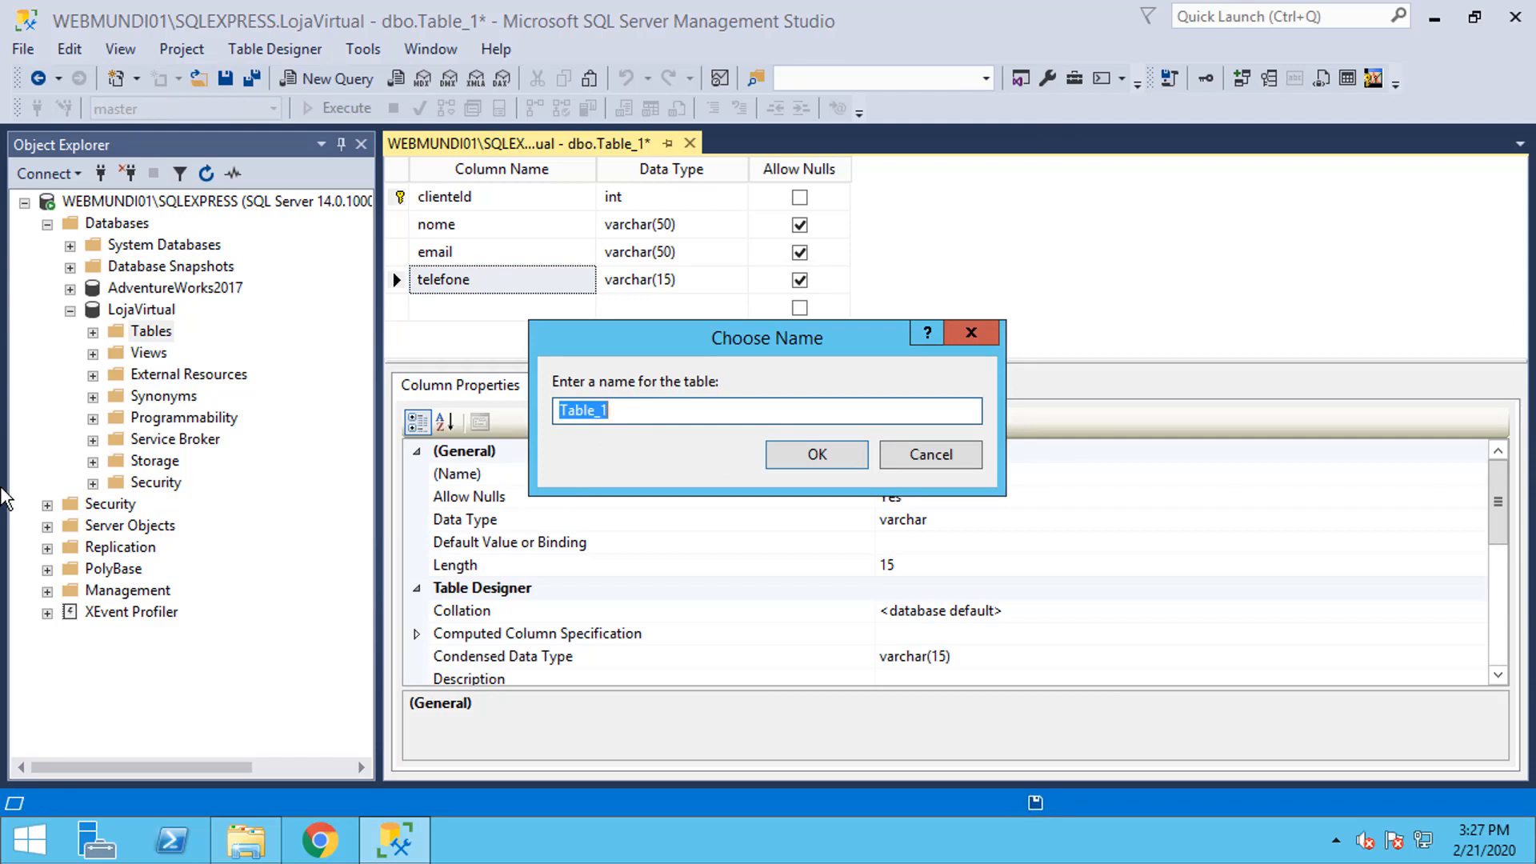
drag(636, 410, 533, 408)
text(Cliente)
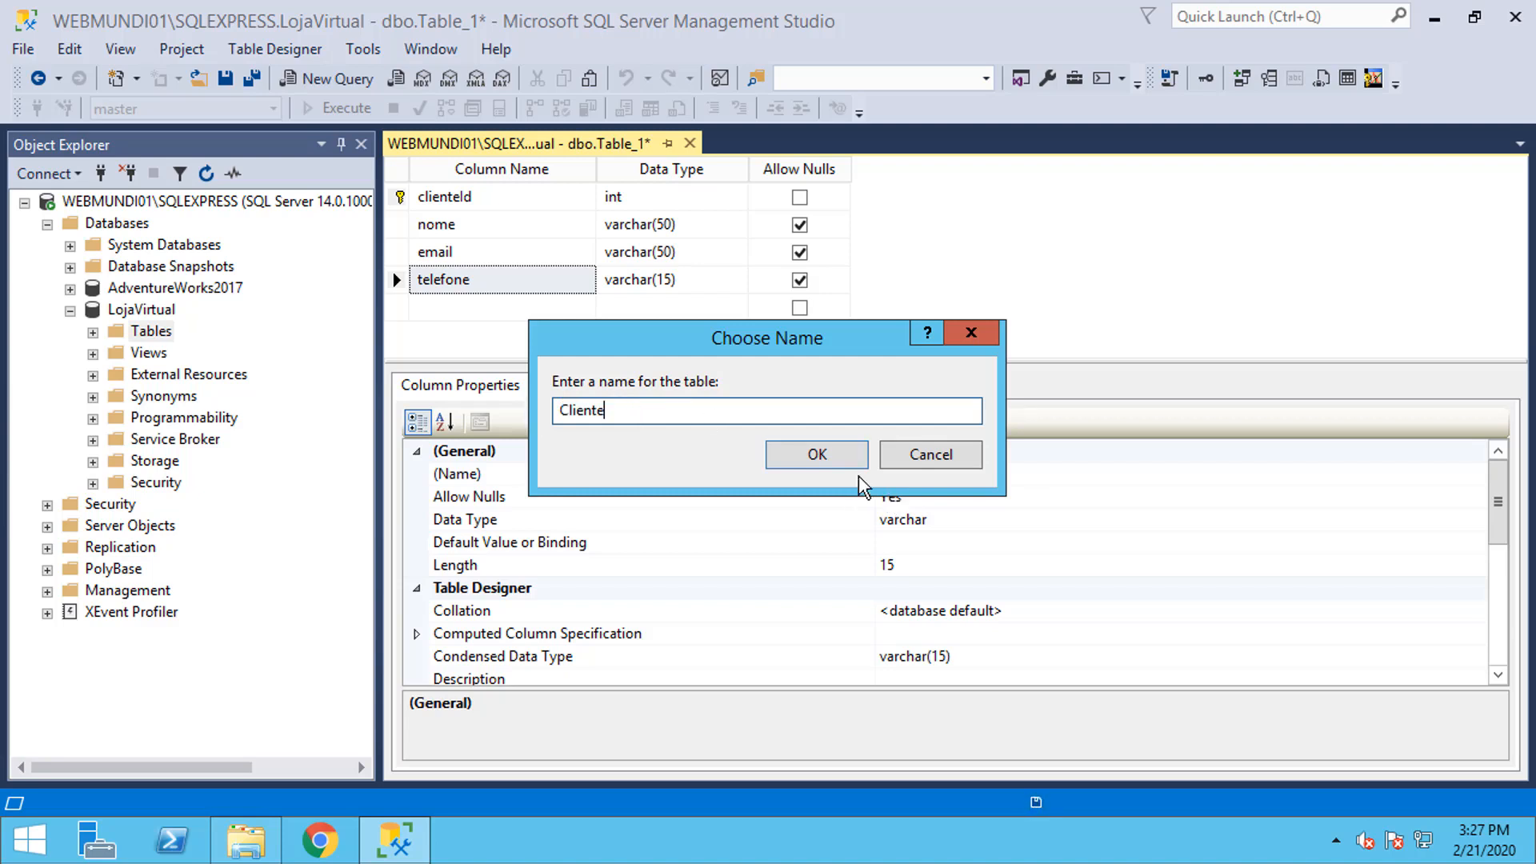
click(817, 454)
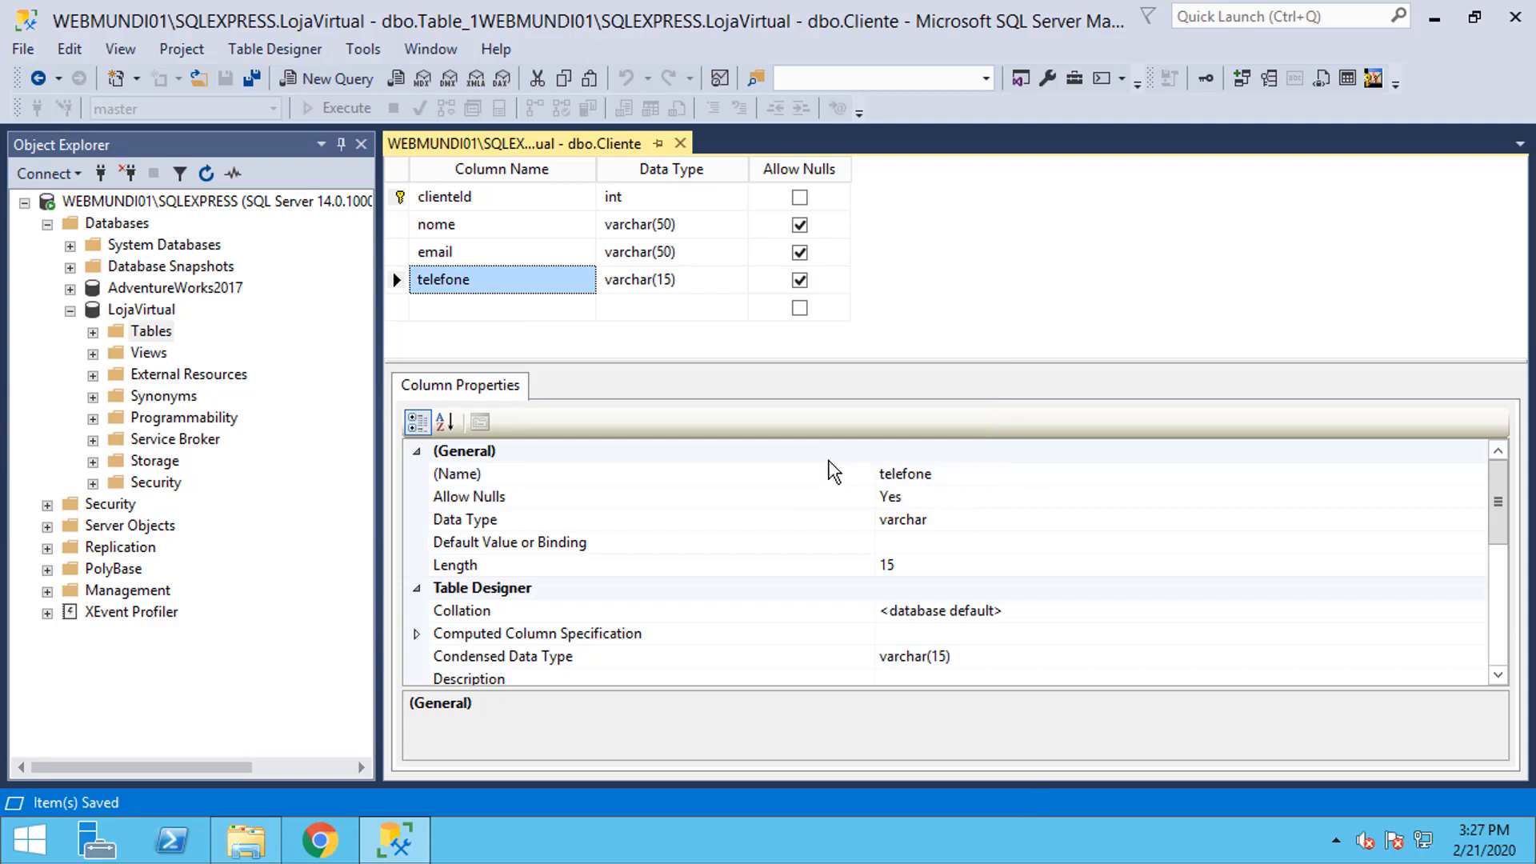
Step: Expand LojaVirtual's tables, close the dbo.Cliente designer and select the Tables folder
click(92, 332)
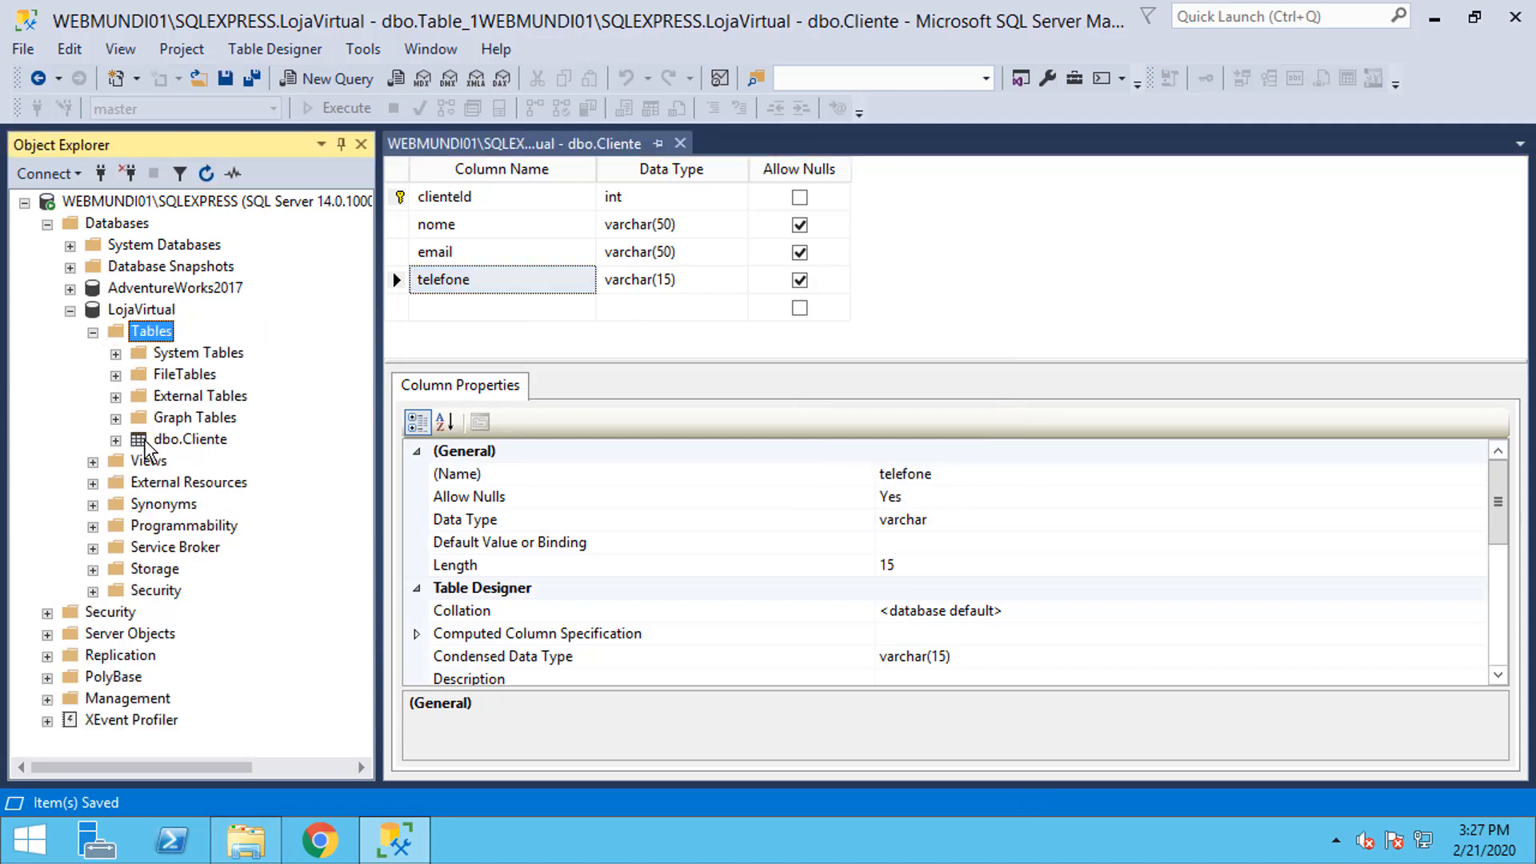
click(147, 441)
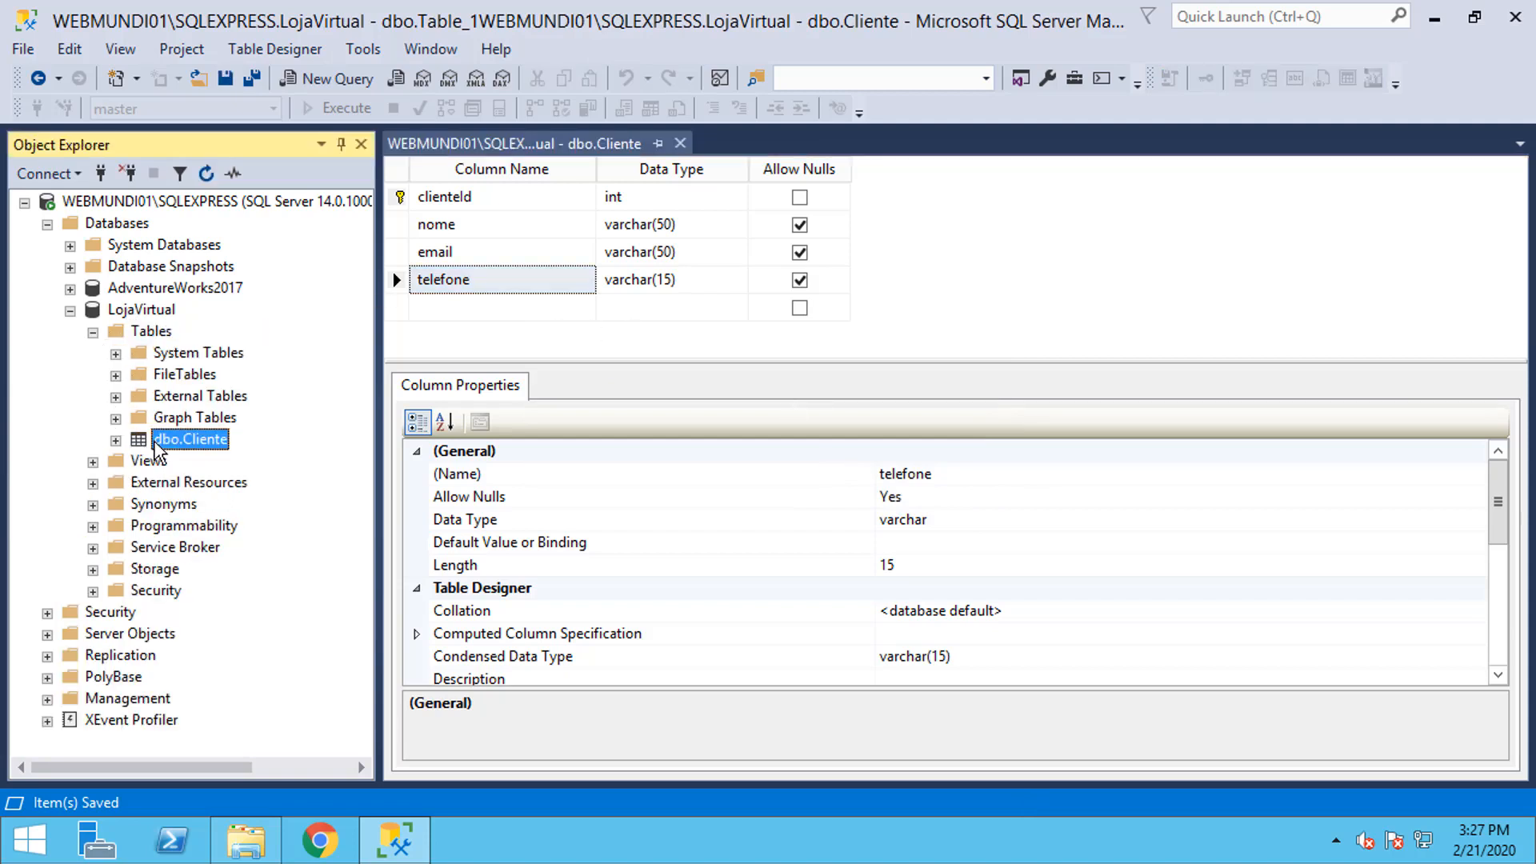
click(680, 143)
click(152, 333)
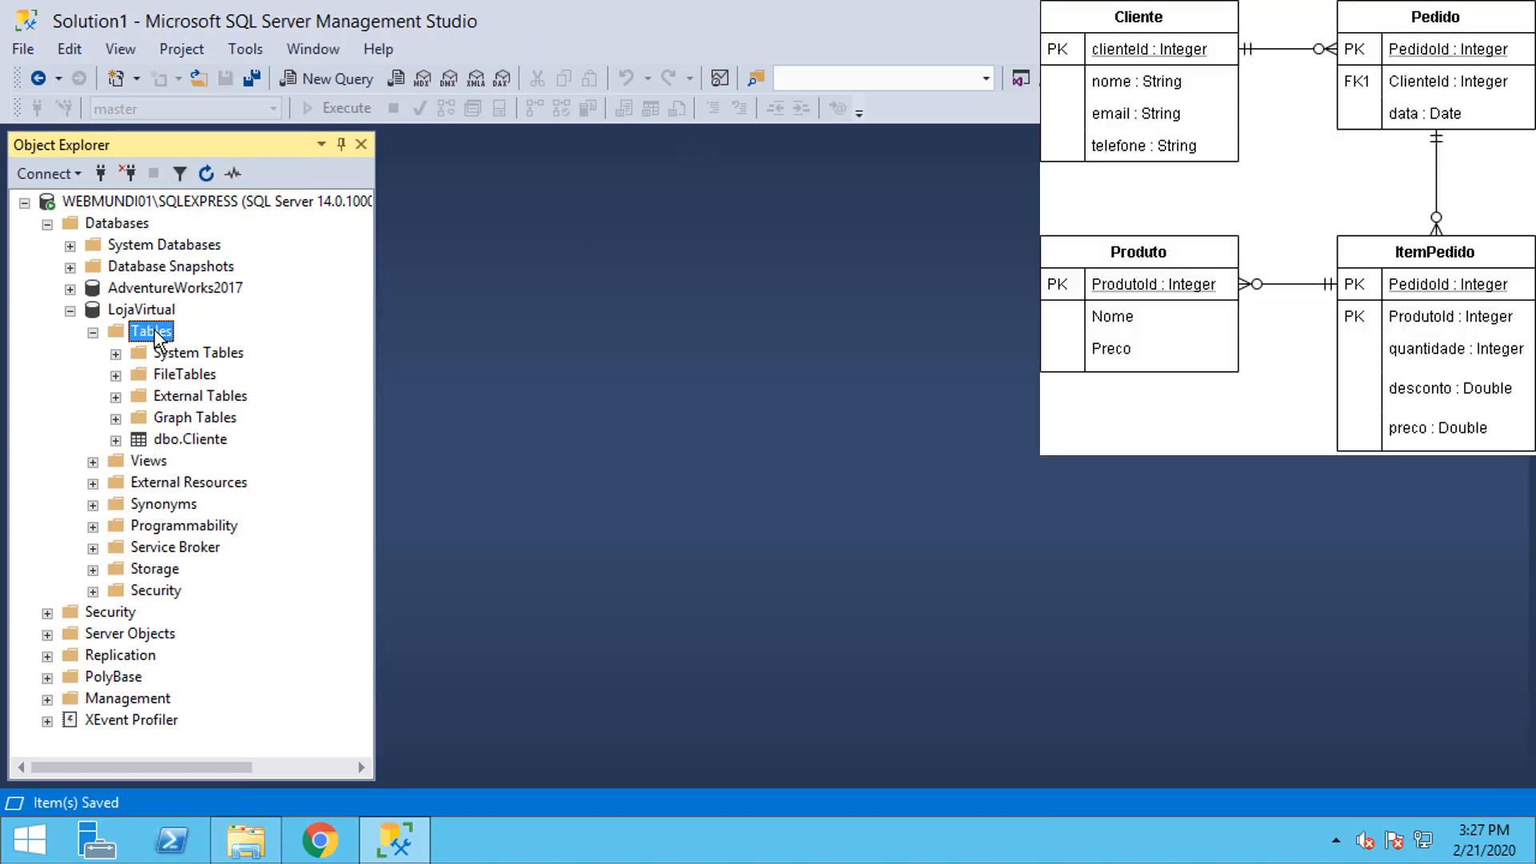
Step: Start a new table with a non-null int column pedidoId
right_click(154, 329)
click(222, 340)
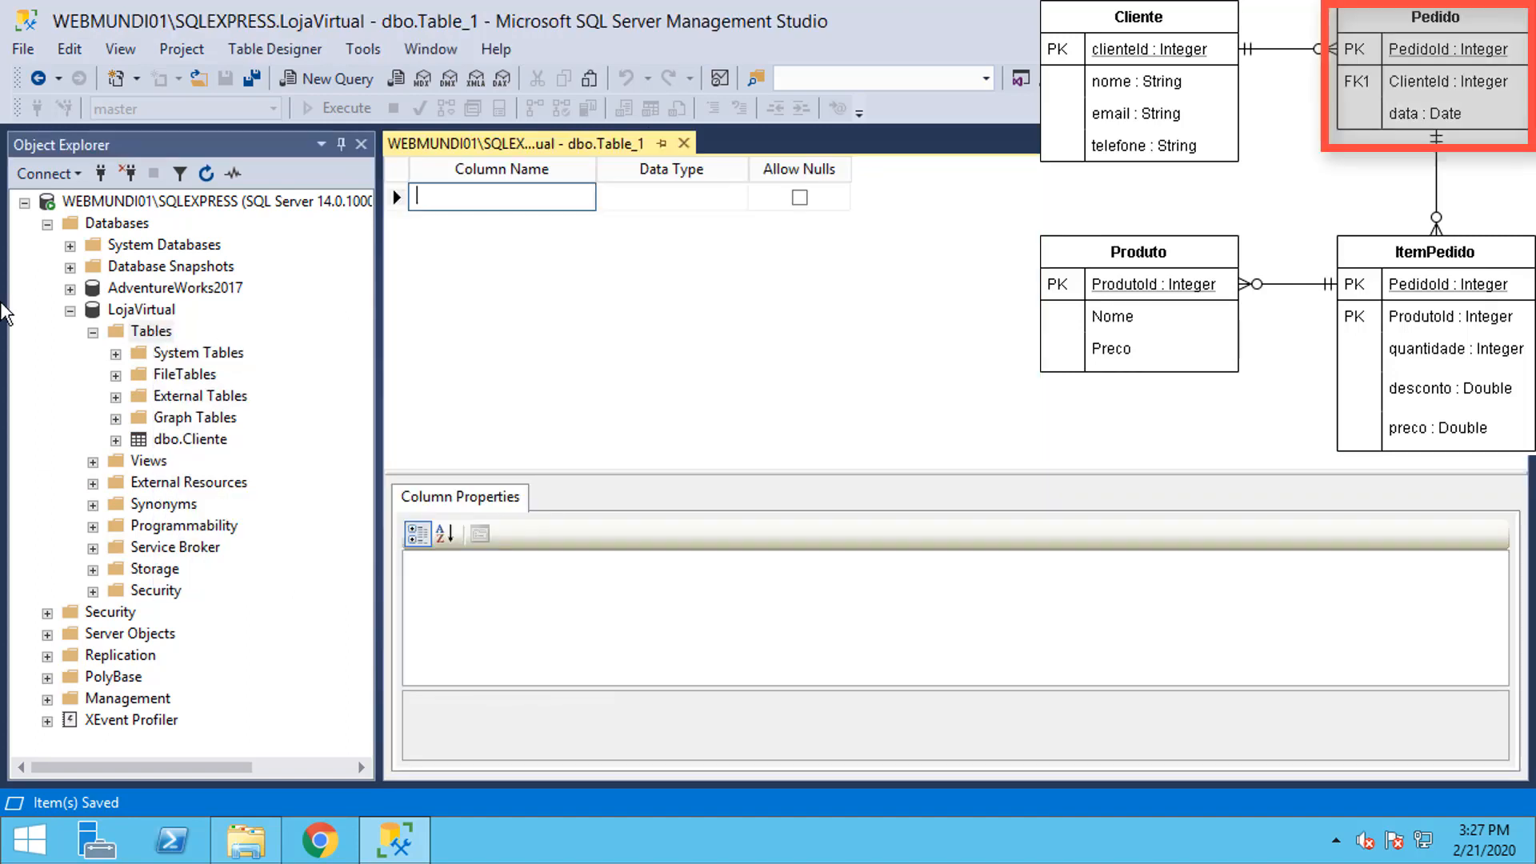
text(pedidoId)
key(Tab)
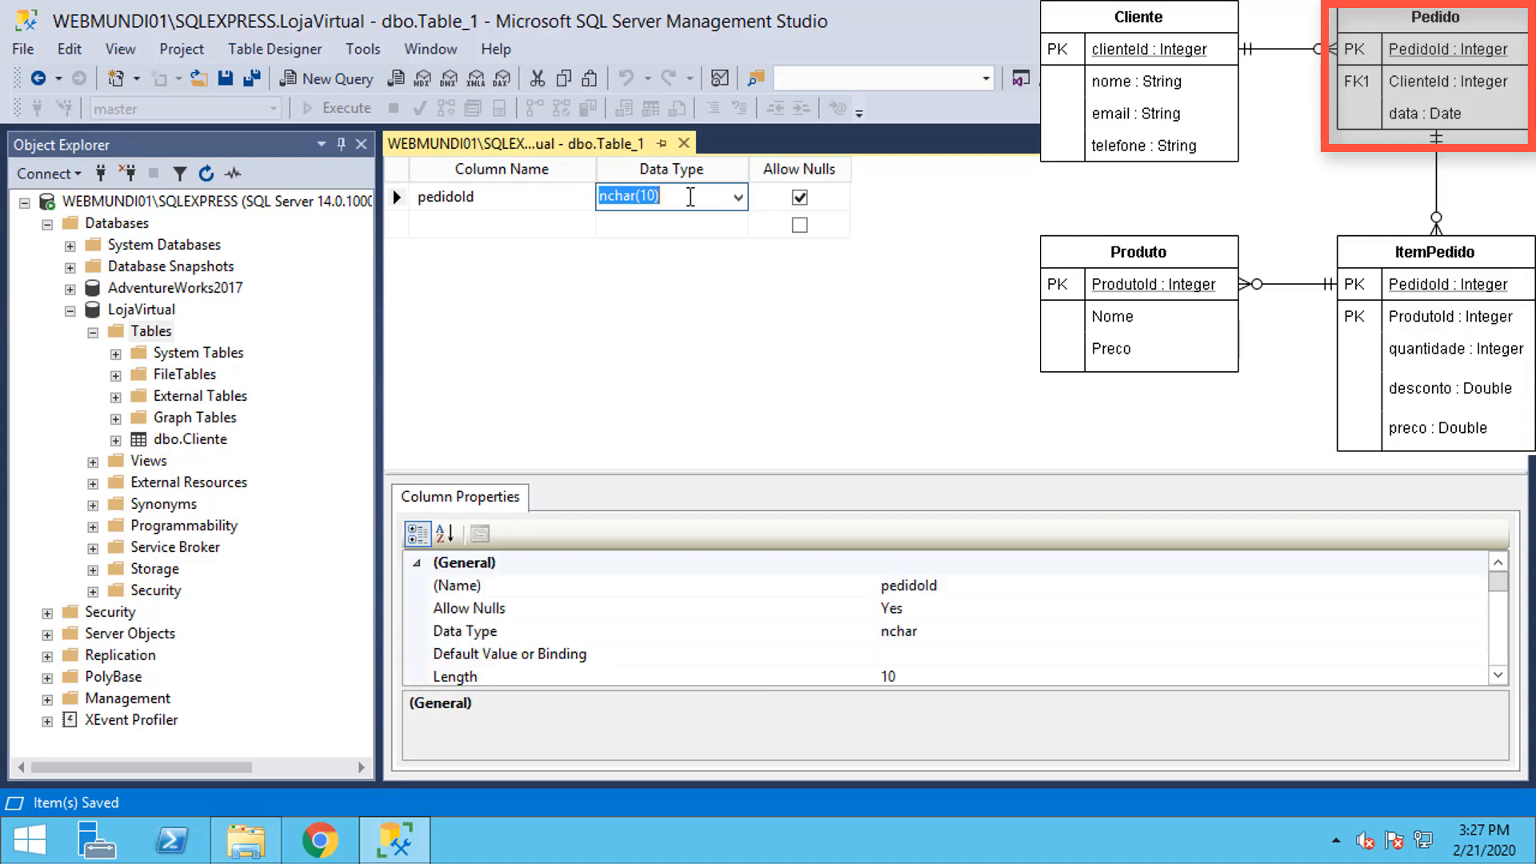
text(int)
click(800, 197)
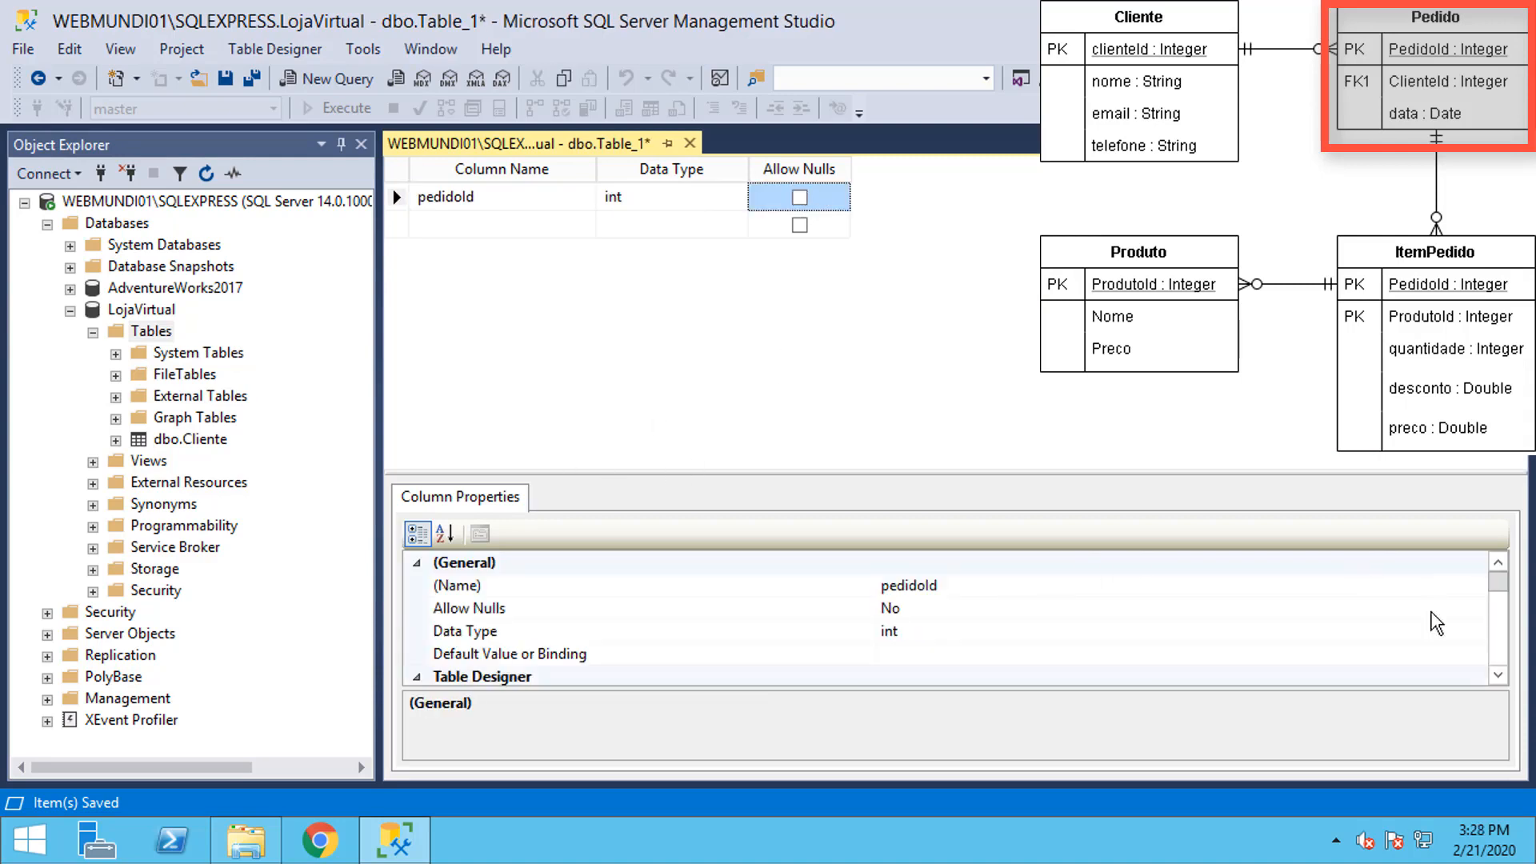
Step: Make pedidoId an identity column and the table's primary key
drag(1401, 470, 1401, 362)
drag(1502, 535, 1504, 603)
click(416, 545)
double_click(928, 568)
double_click(926, 546)
click(920, 569)
click(417, 545)
click(416, 590)
click(924, 612)
click(919, 658)
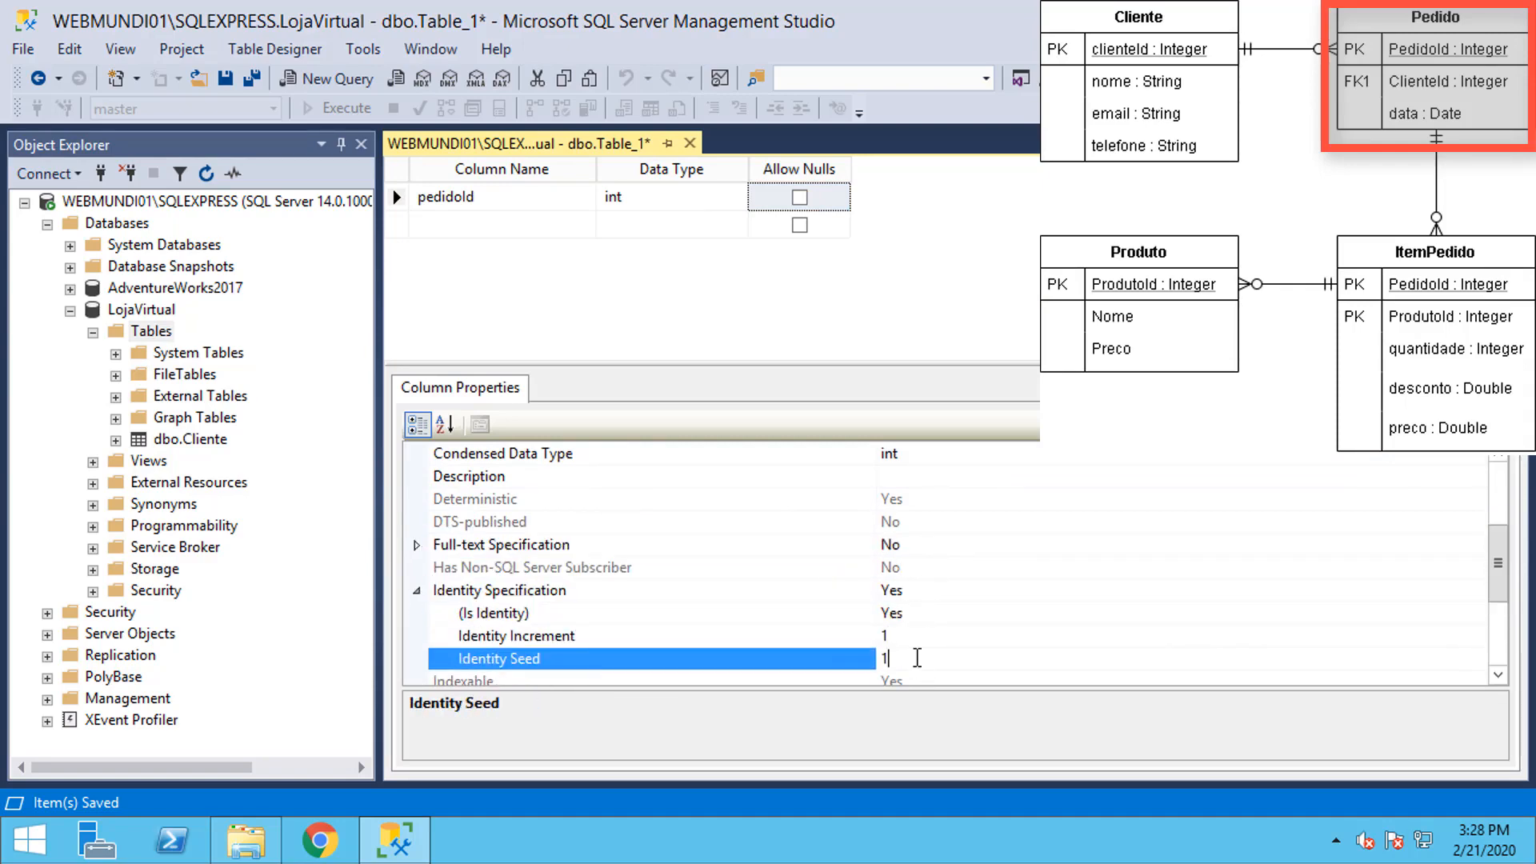
click(497, 221)
right_click(397, 200)
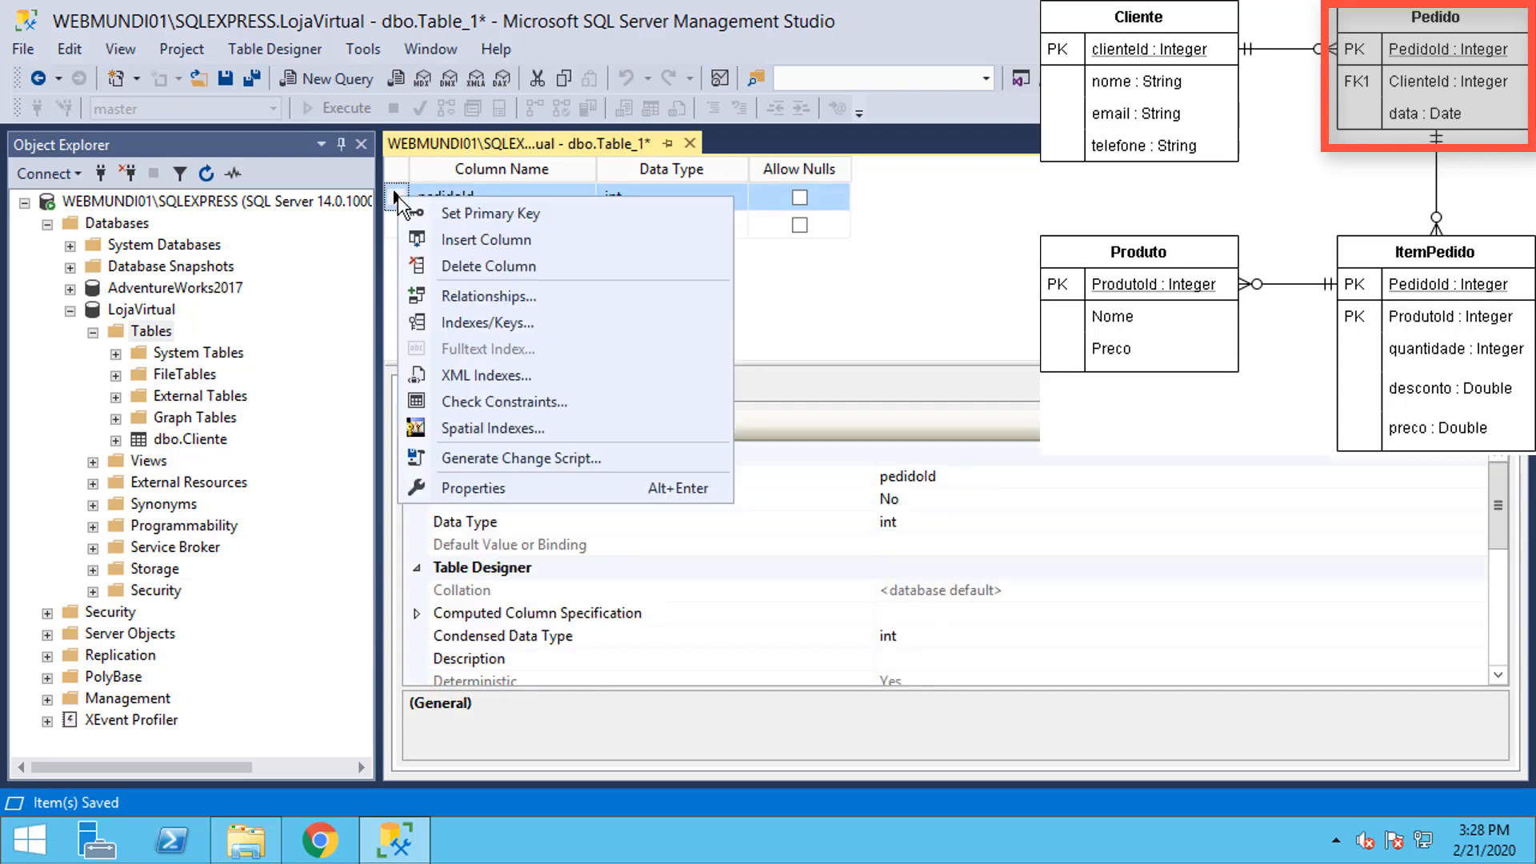
click(453, 213)
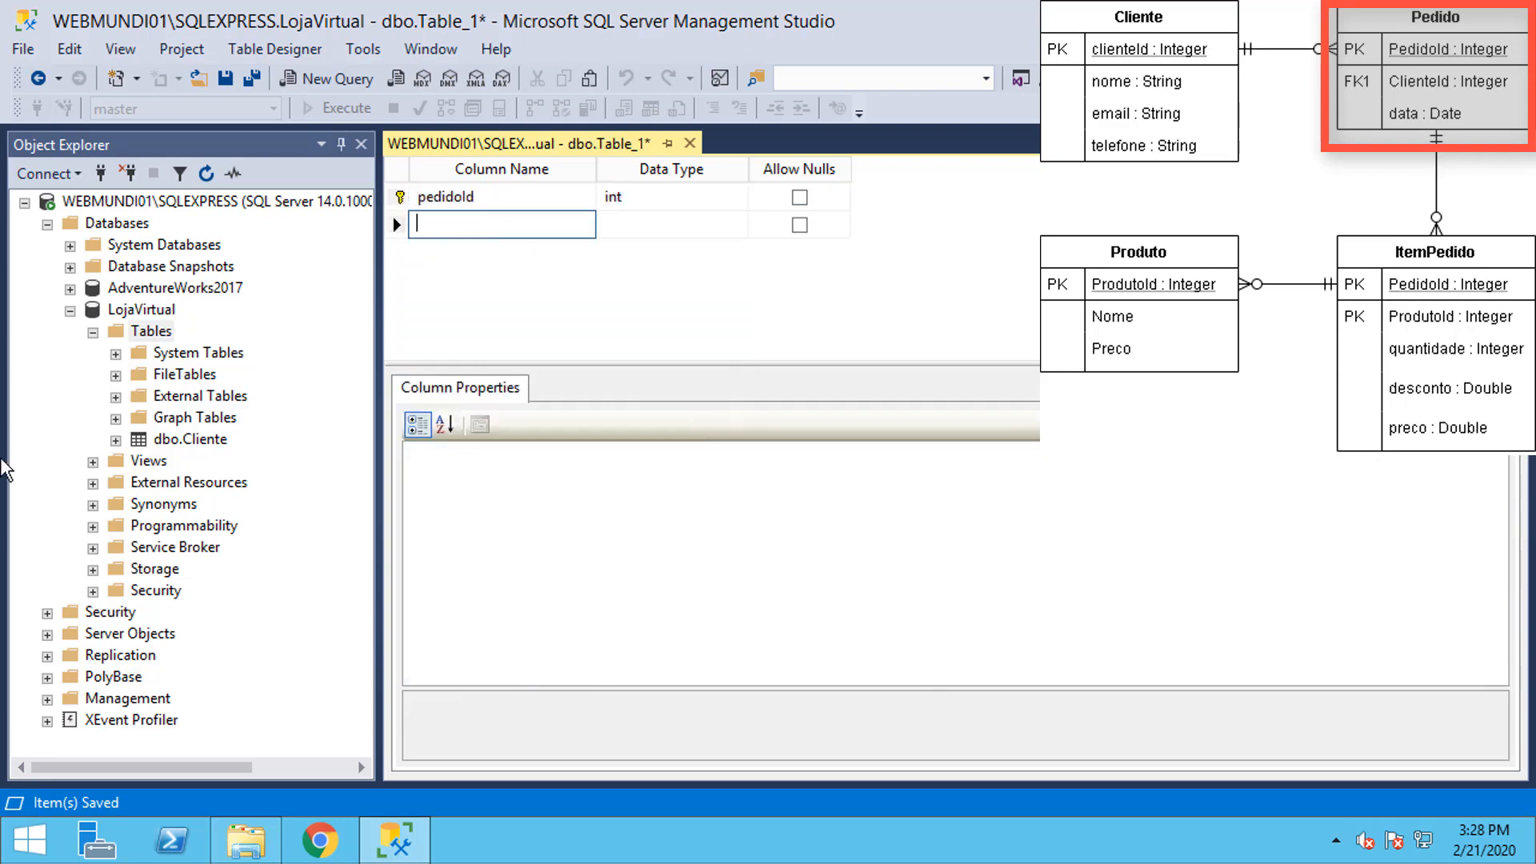
Step: Add non-null columns clienteId int and data smalldatetime
text(clienteId)
key(Tab)
text(int)
key(Tab)
key(space)
click(483, 251)
text(data)
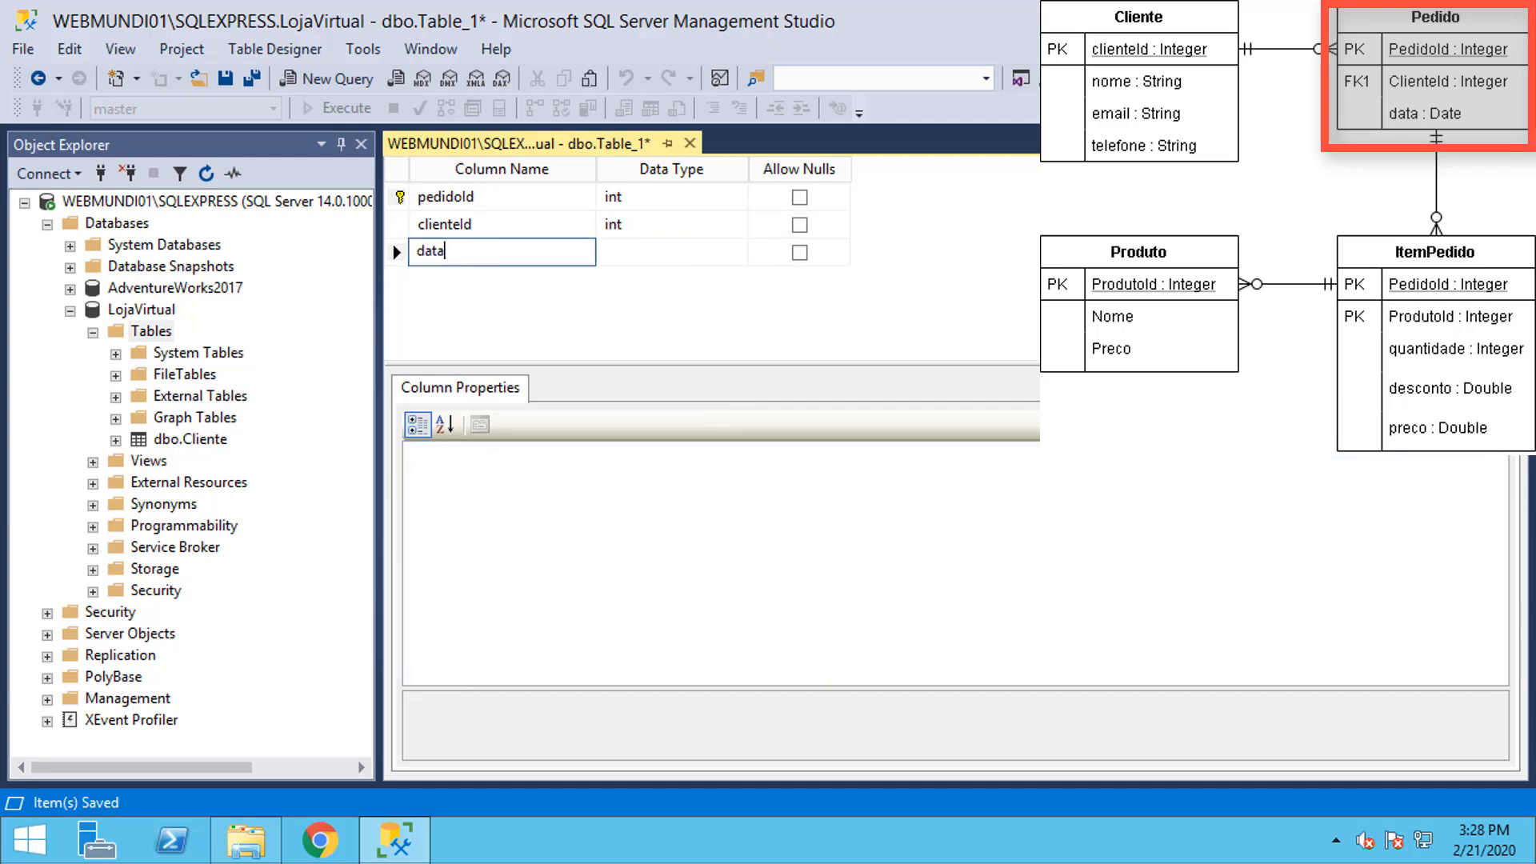
key(Tab)
text(sma)
key(Tab)
key(space)
Step: Save the table as Pedido and close its designer
click(225, 78)
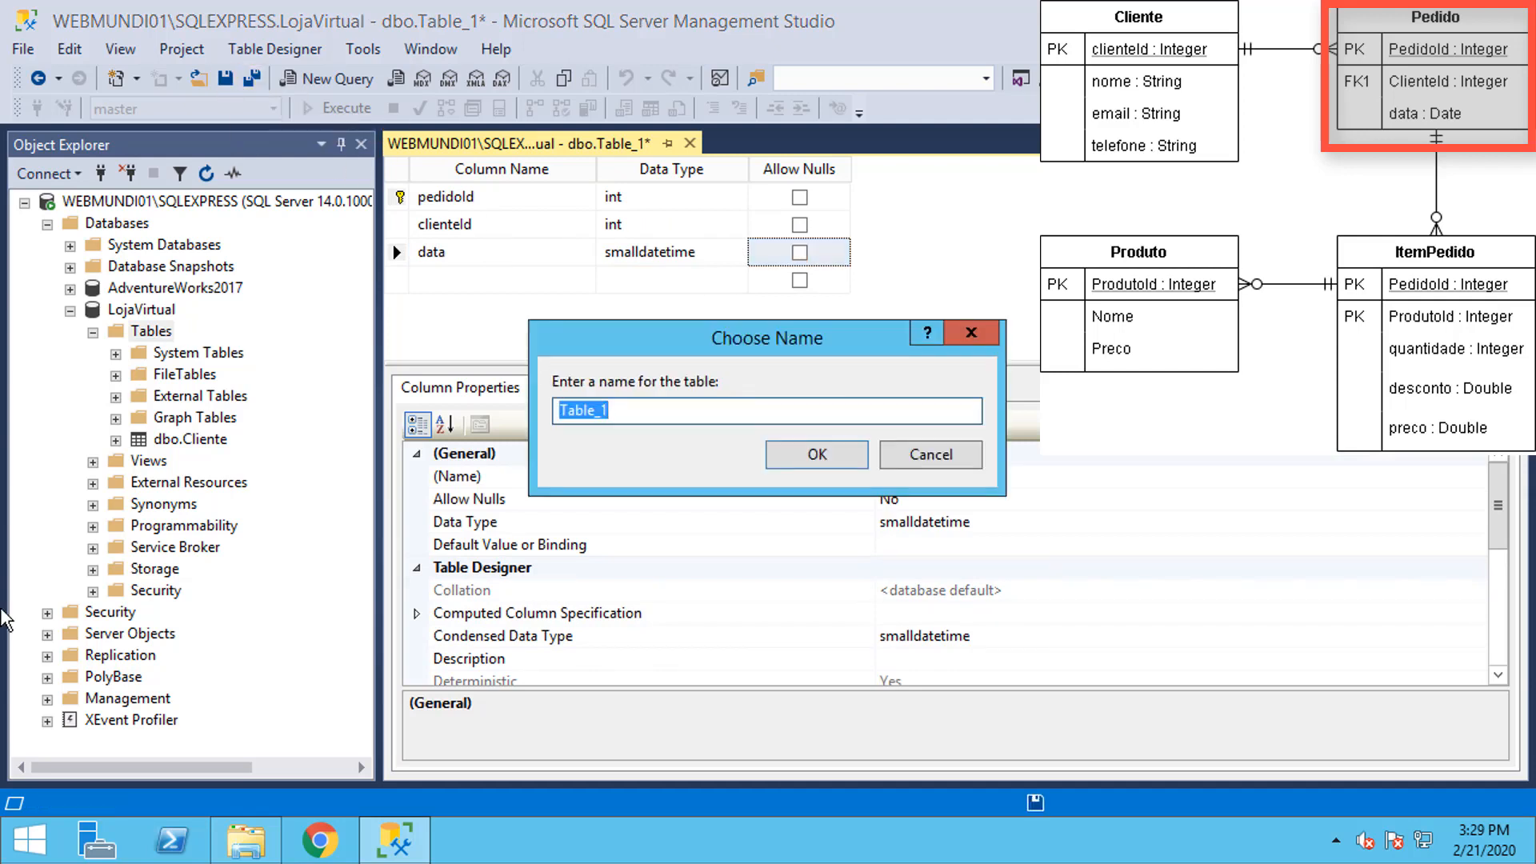
text(Pedido)
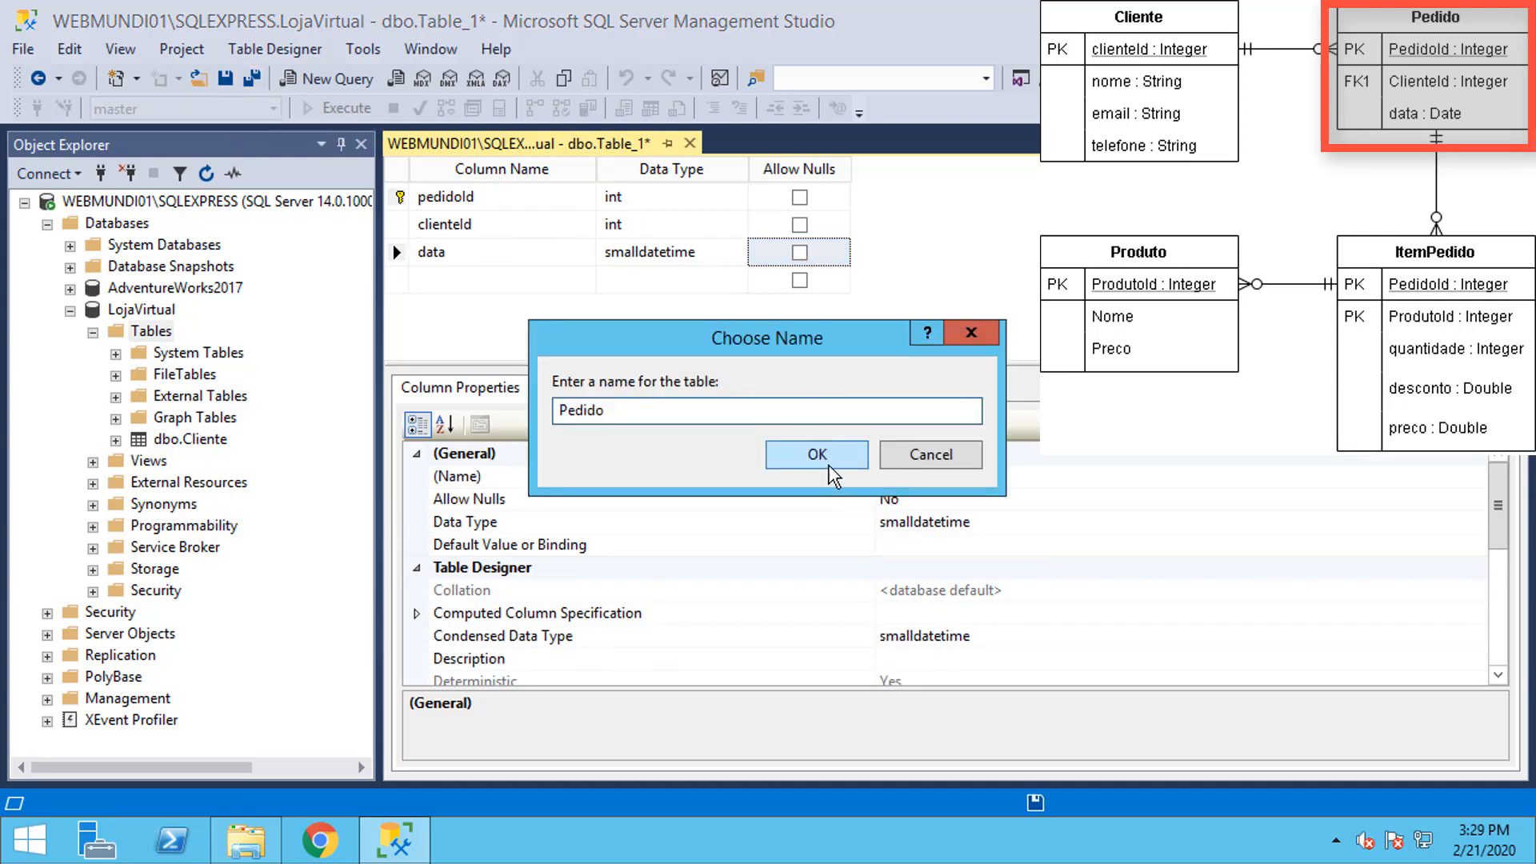
click(817, 455)
click(685, 143)
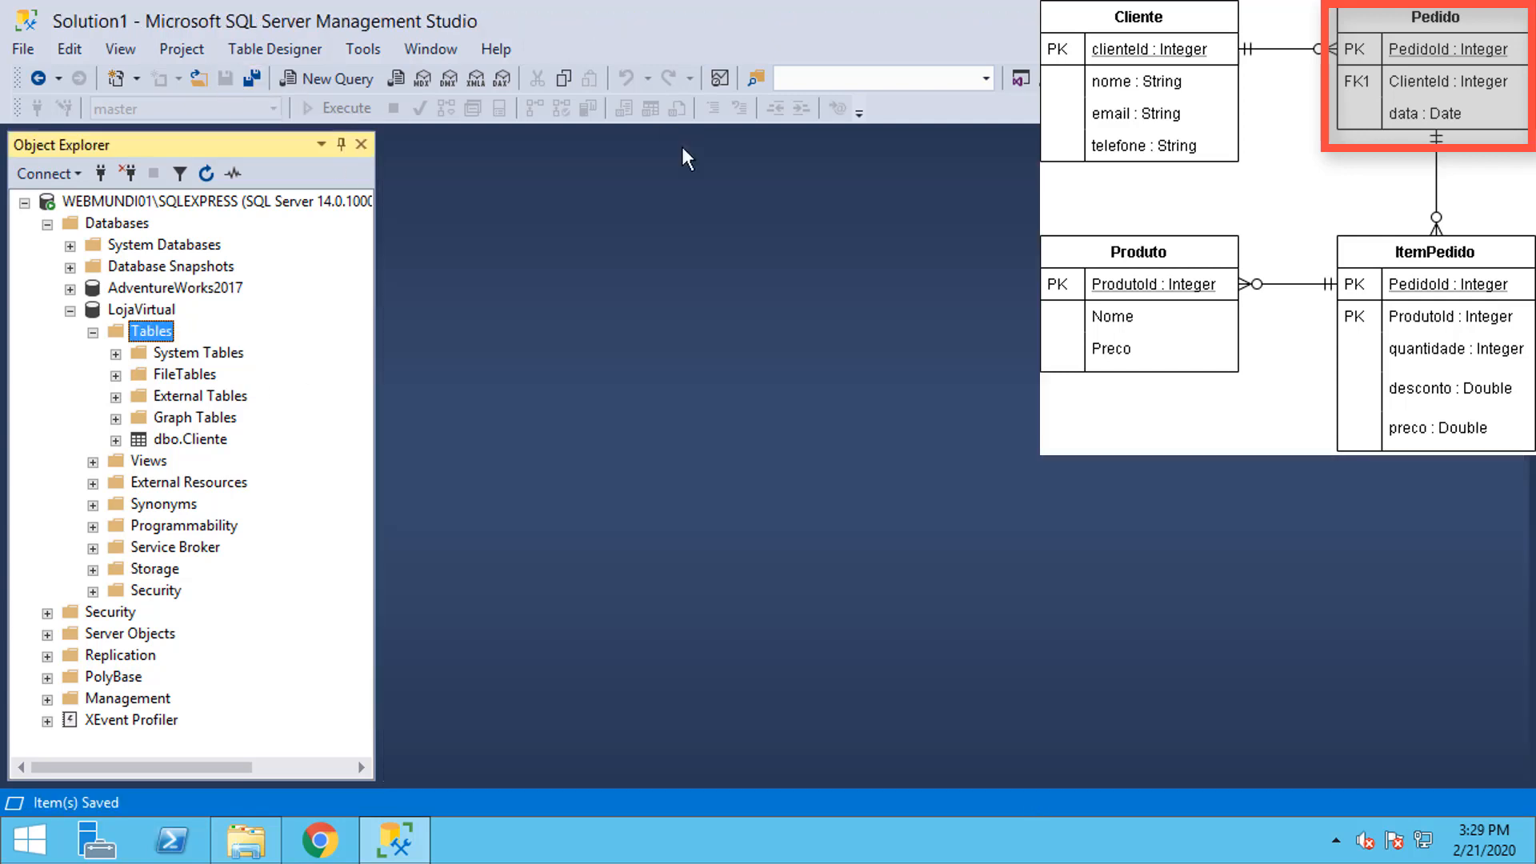
Step: Refresh the table list and start a new table with non-null int column pedidoId
key(F5)
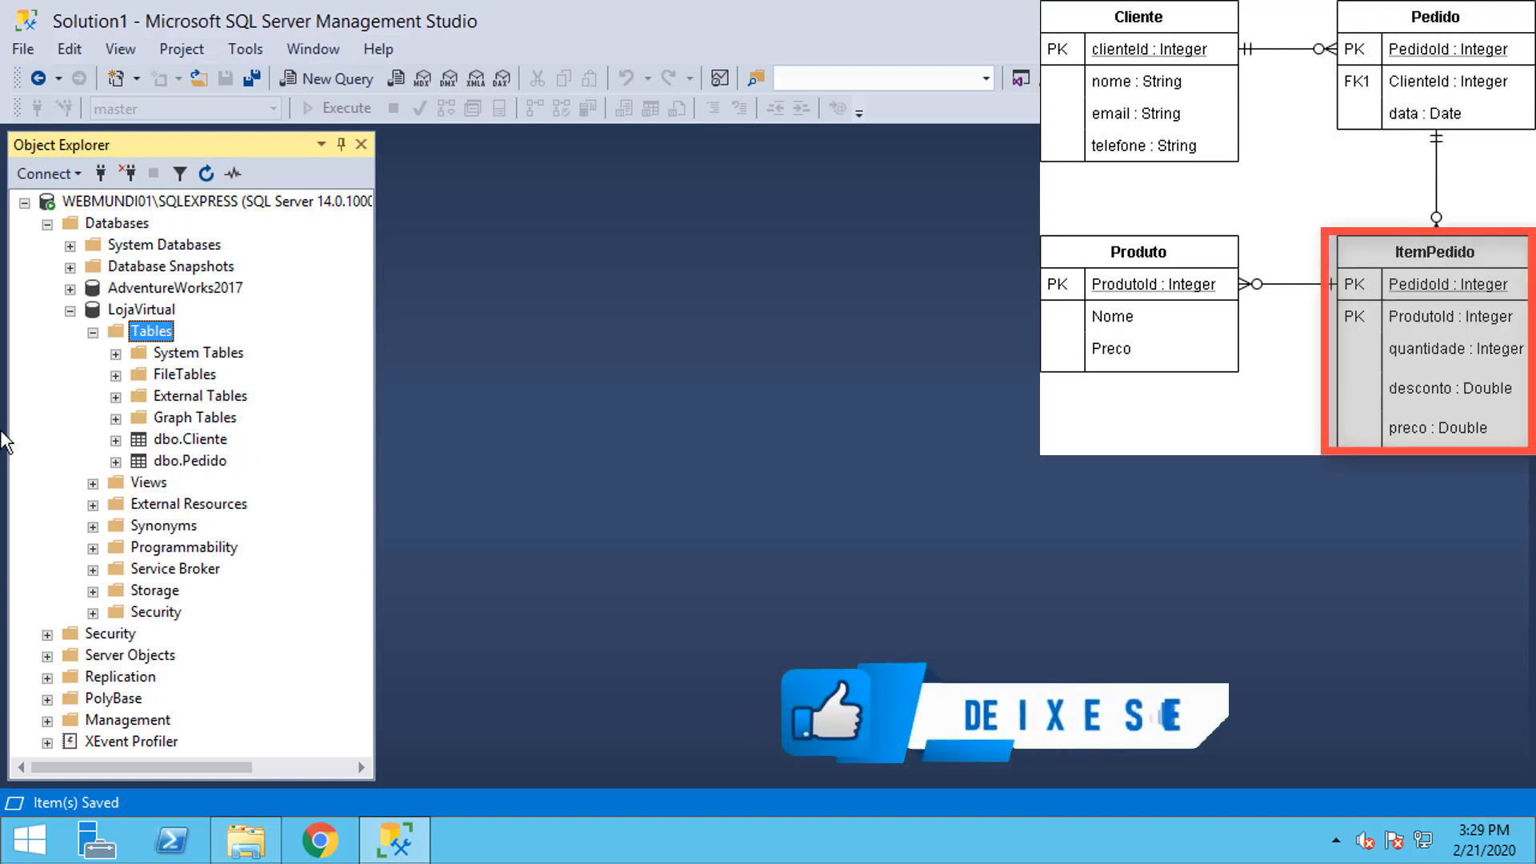
right_click(136, 329)
click(216, 340)
text(pedidoId)
key(Tab)
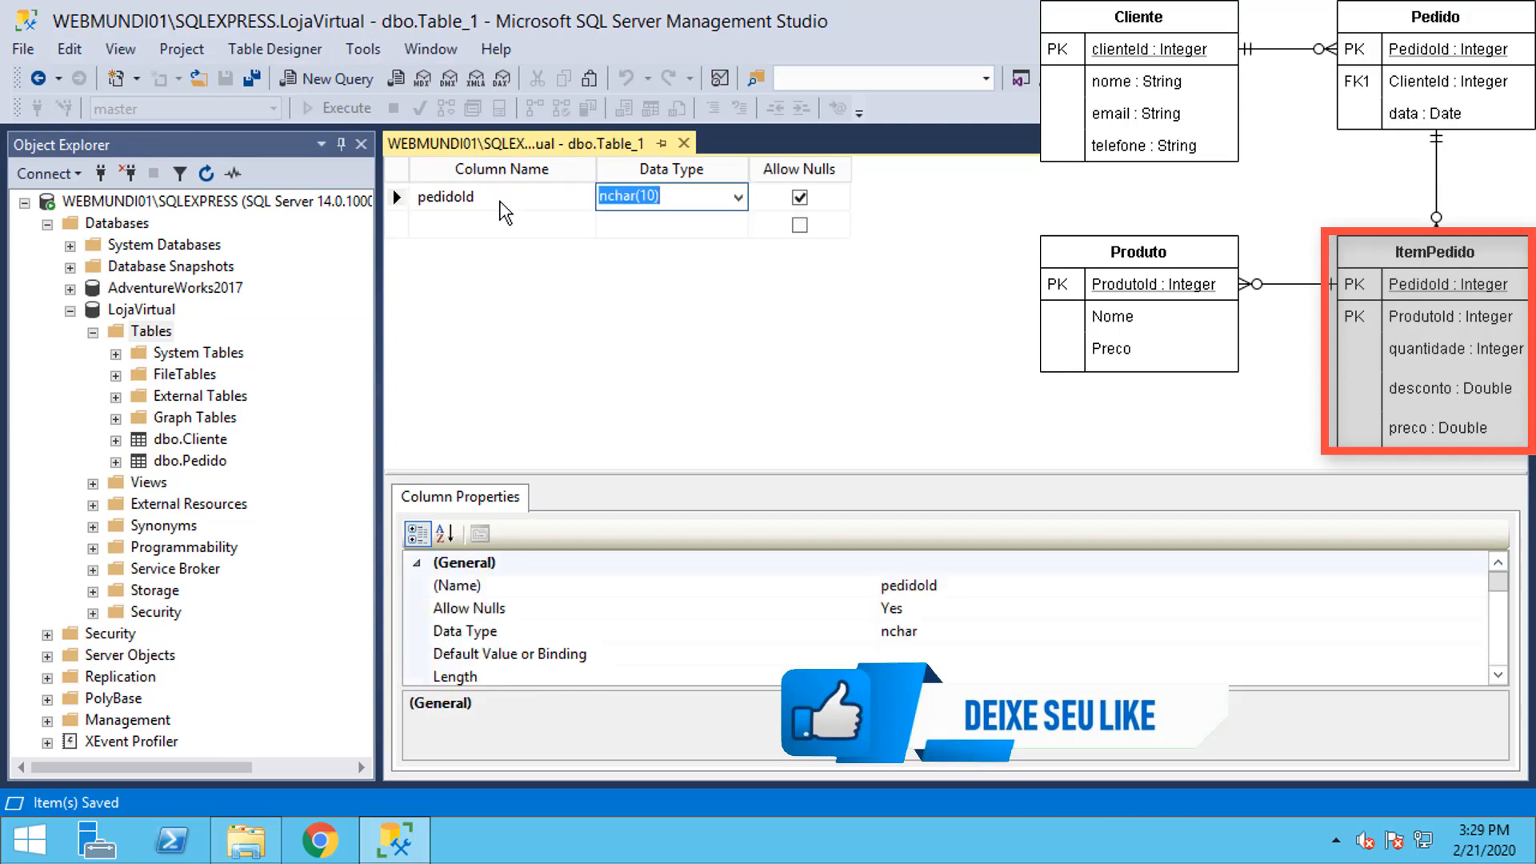
text(int)
key(Tab)
key(space)
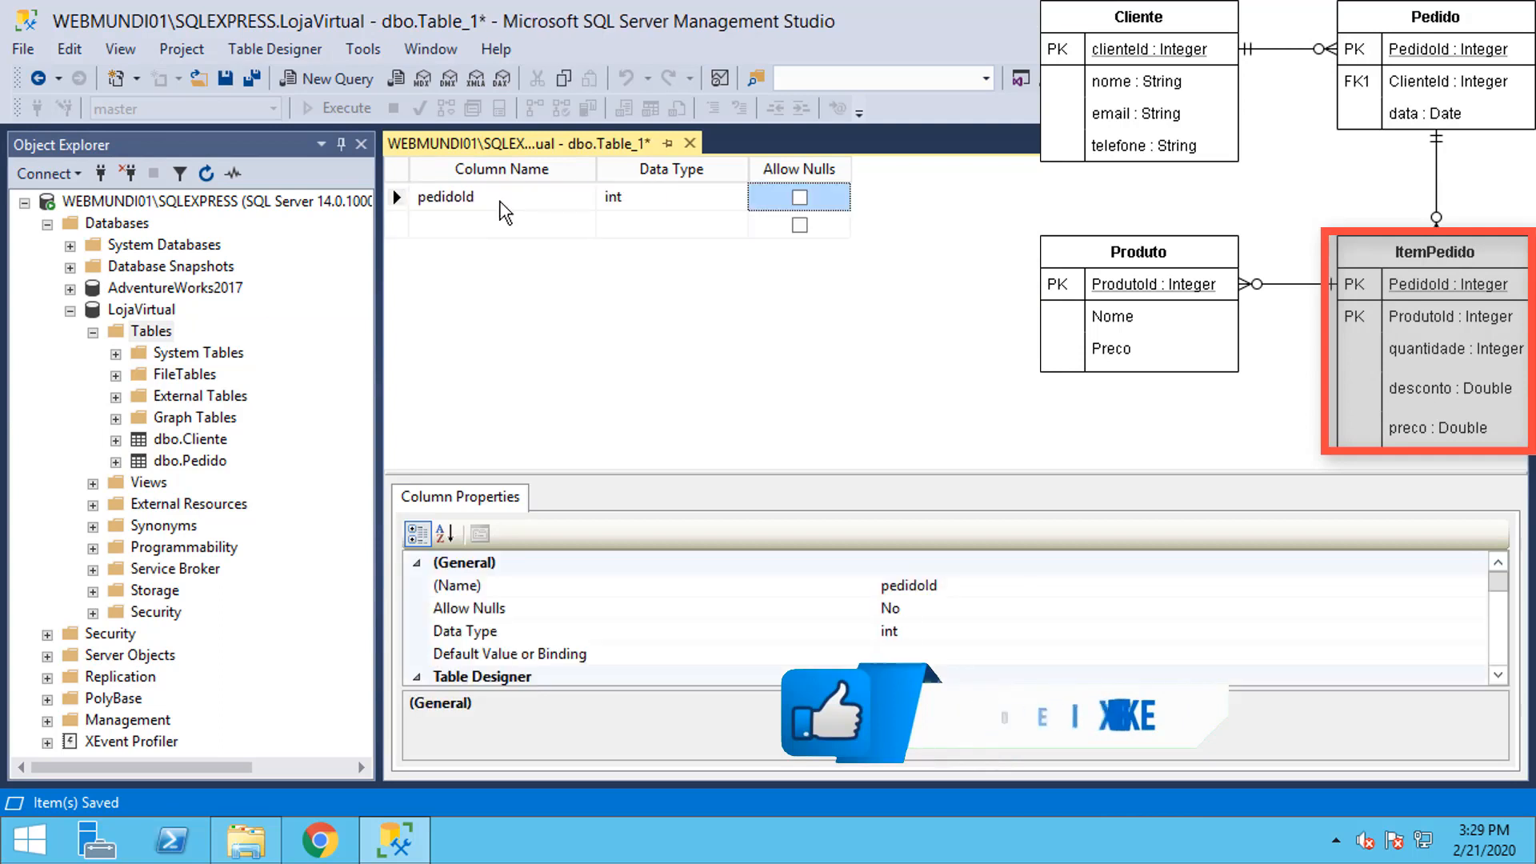
key(Tab)
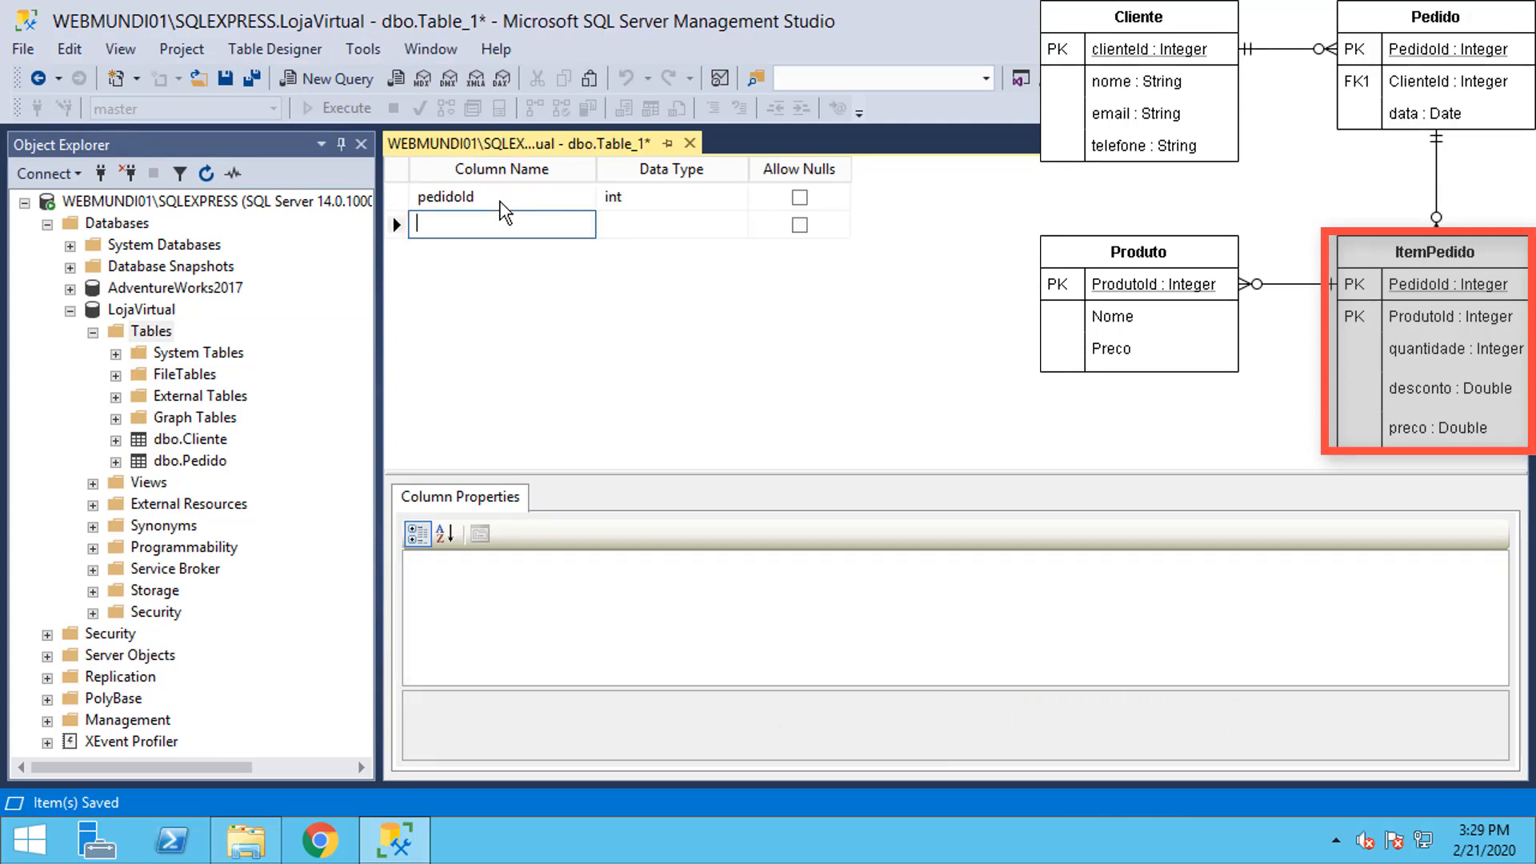
Step: Add non-null int columns produtoId and quantidade
text(produtoId)
key(Tab)
text(int)
key(Tab)
key(space)
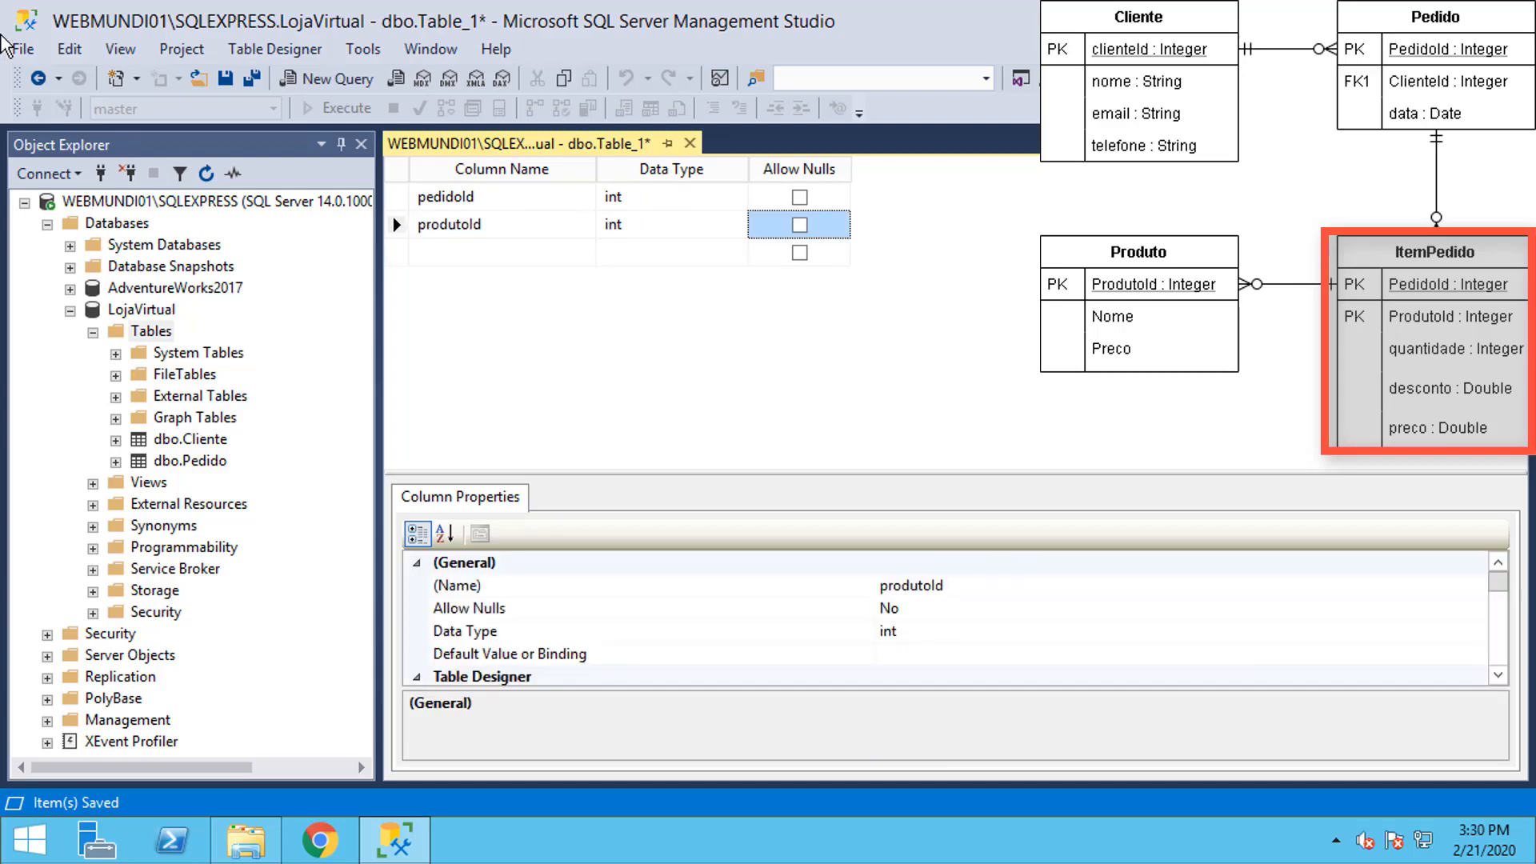
key(Tab)
text(quantidade)
key(Tab)
text(int)
key(Tab)
key(space)
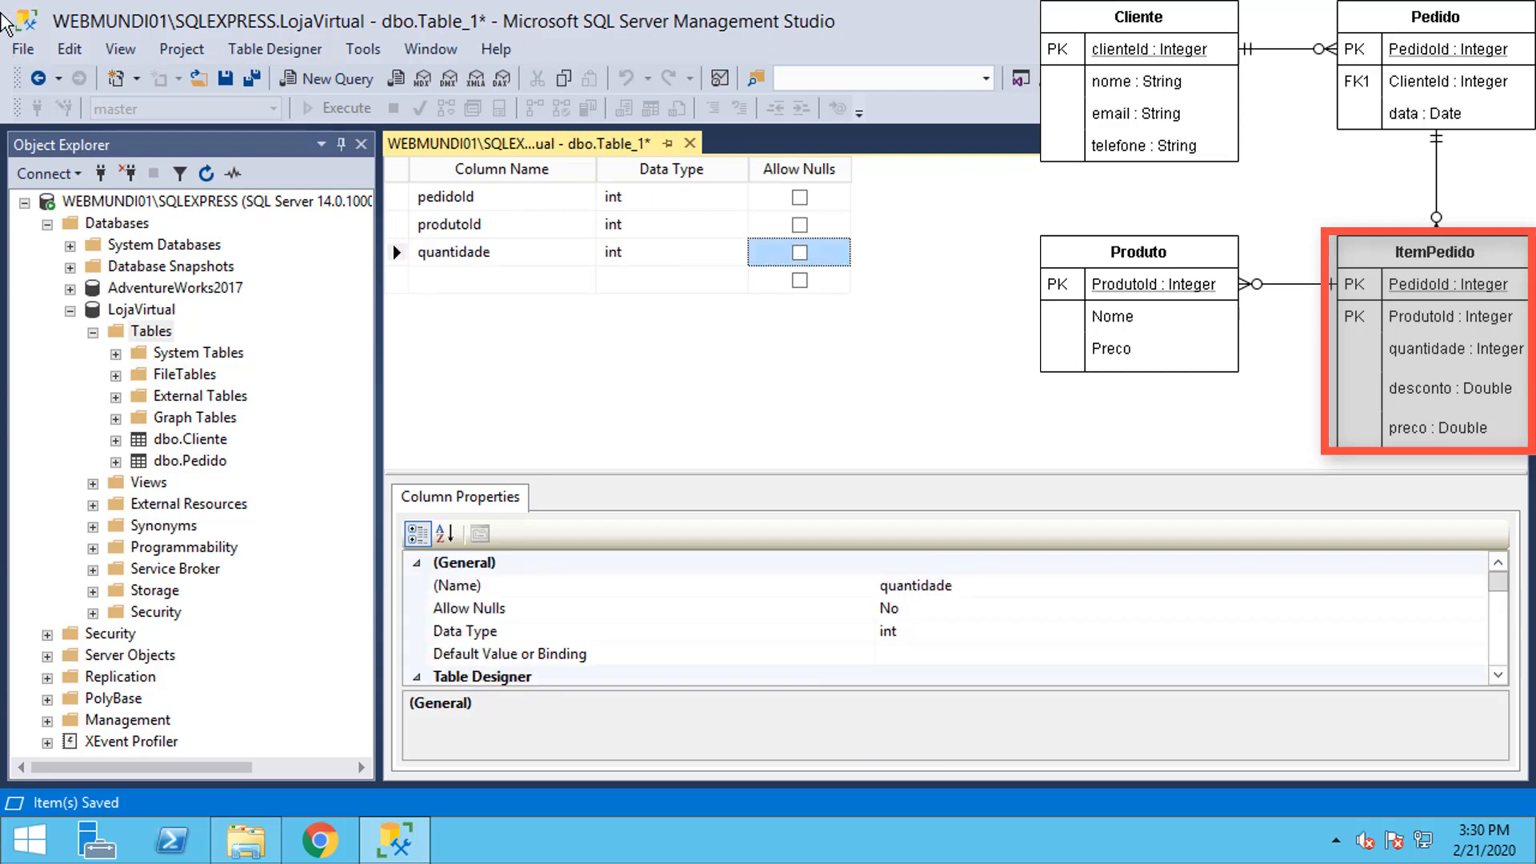
Step: Add desconto as numeric(5,2) and preco as smallmoney
click(454, 280)
text(desconto)
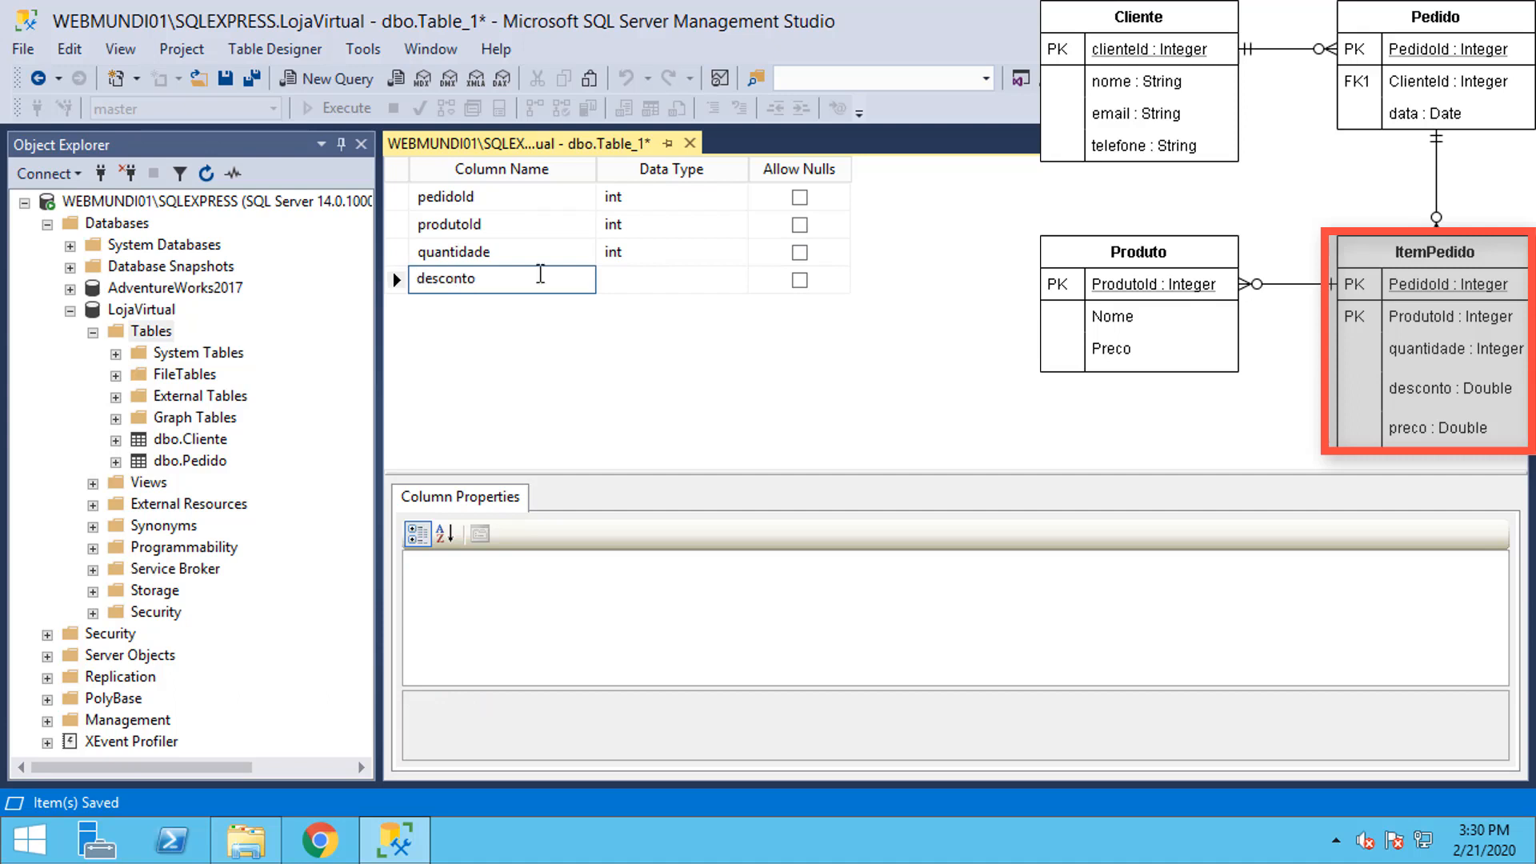
click(654, 280)
text(numeric)
double_click(664, 278)
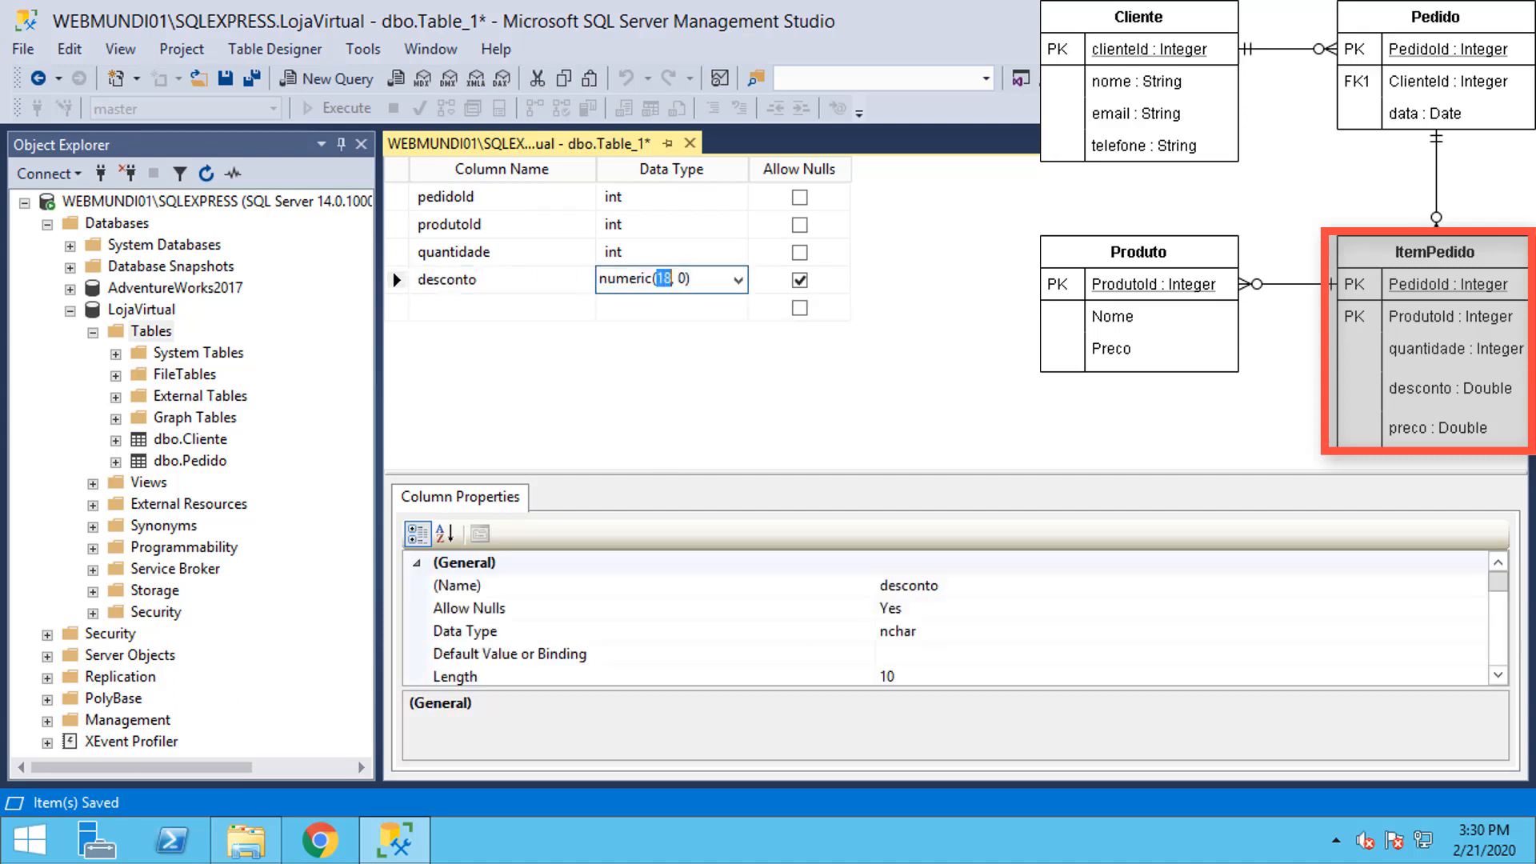
text(5)
key(Tab)
key(Tab)
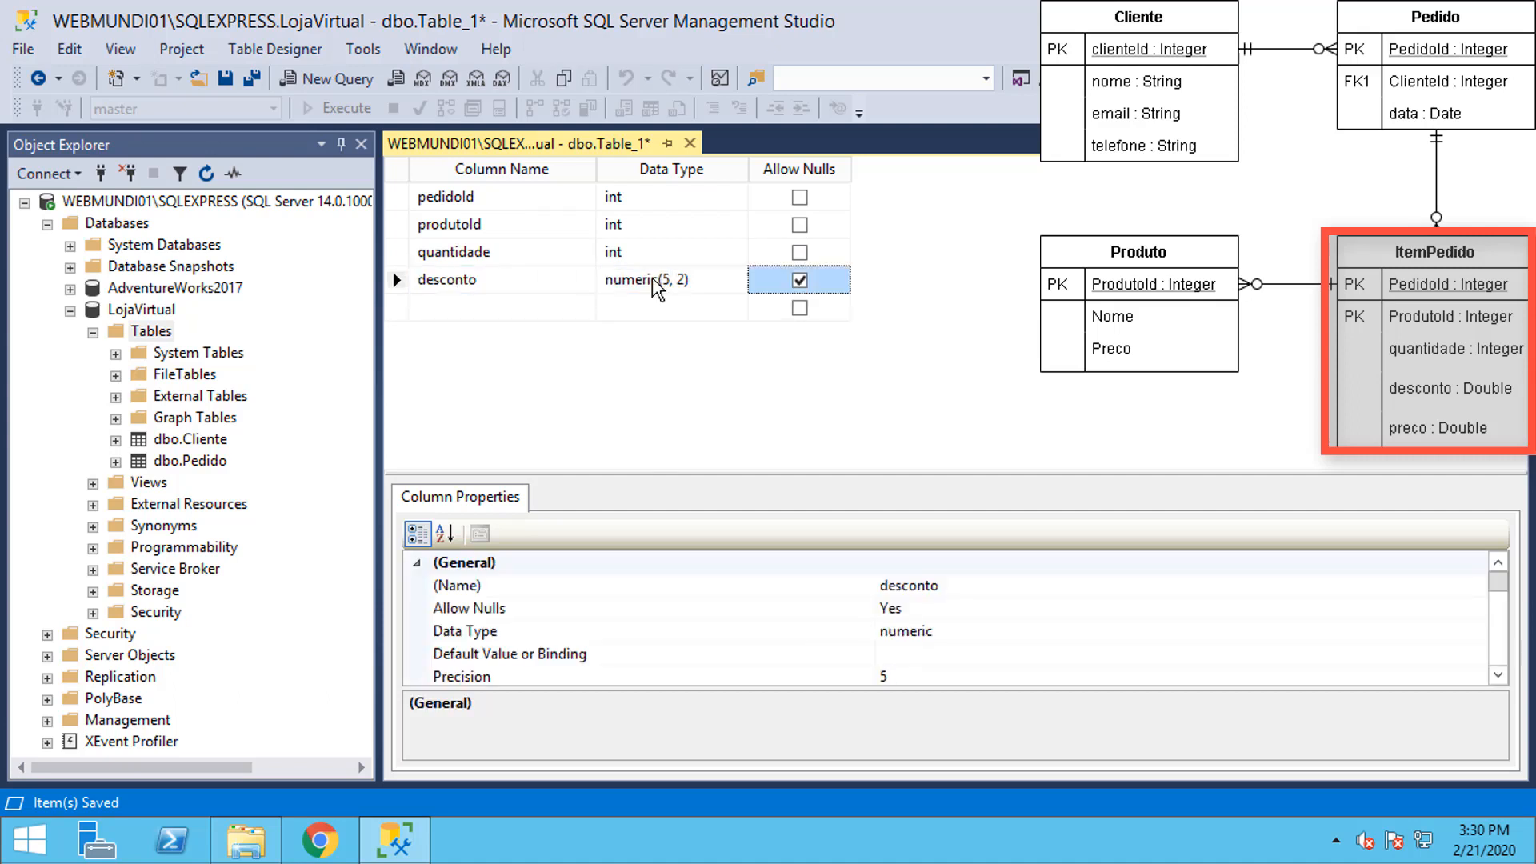
text(preco)
key(Tab)
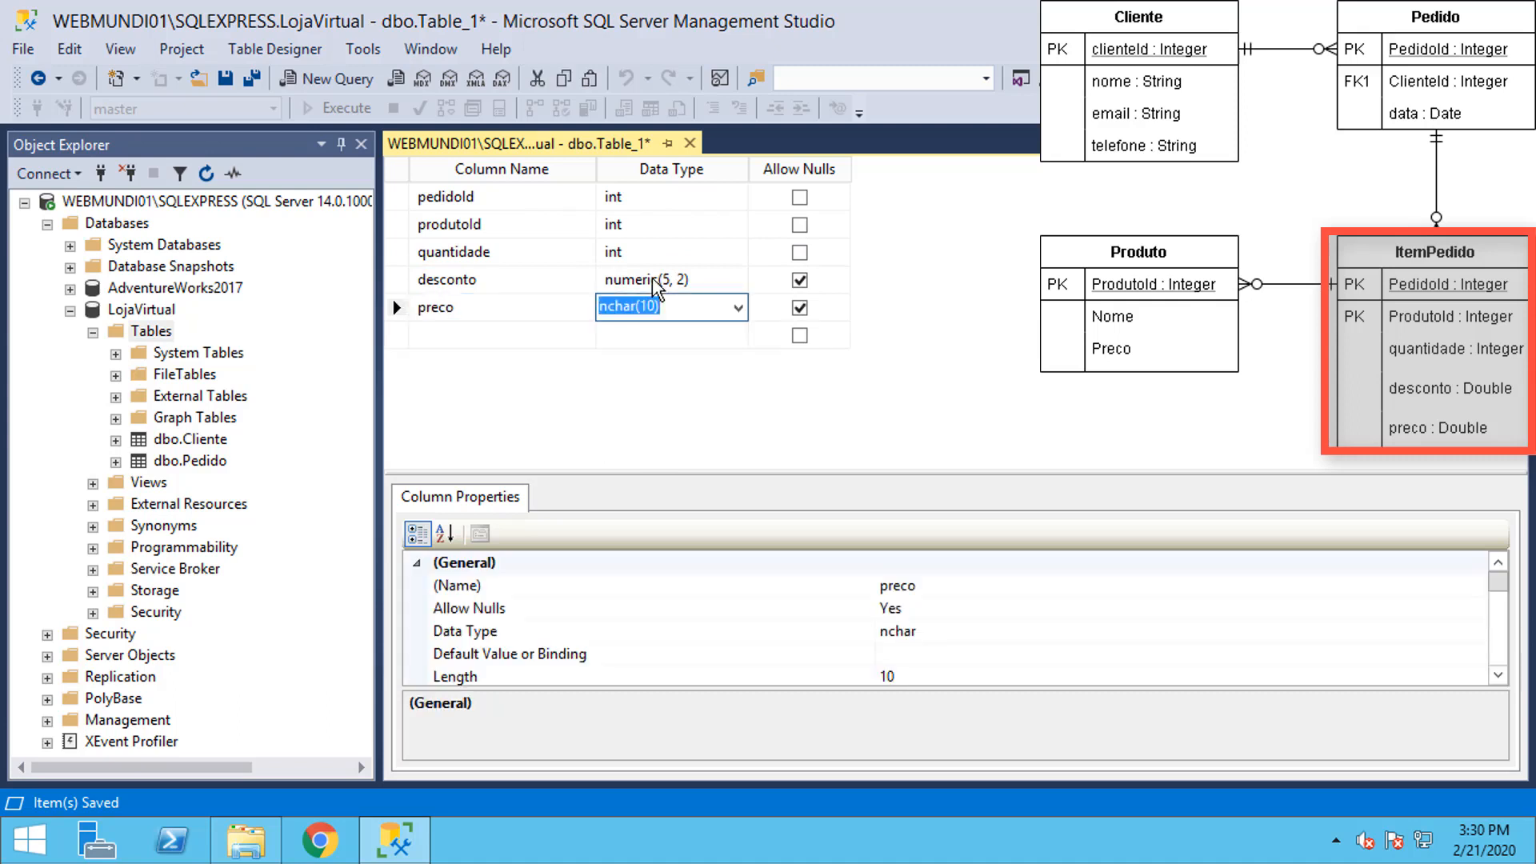
text(smallm)
key(Tab)
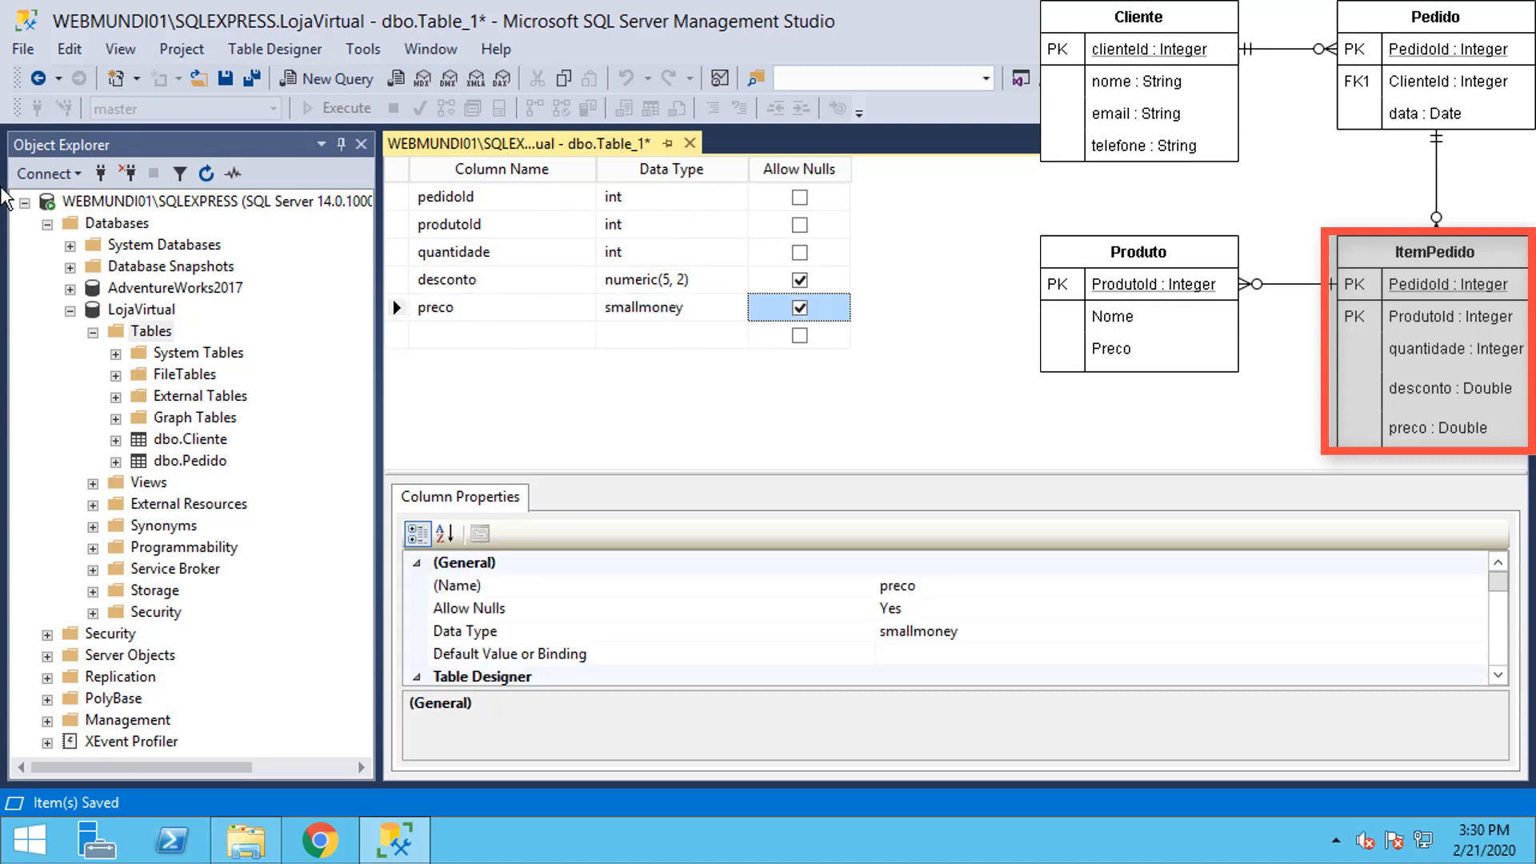
Step: Save the table as ItemPedido and close its designer
click(225, 80)
text(ItemPedido)
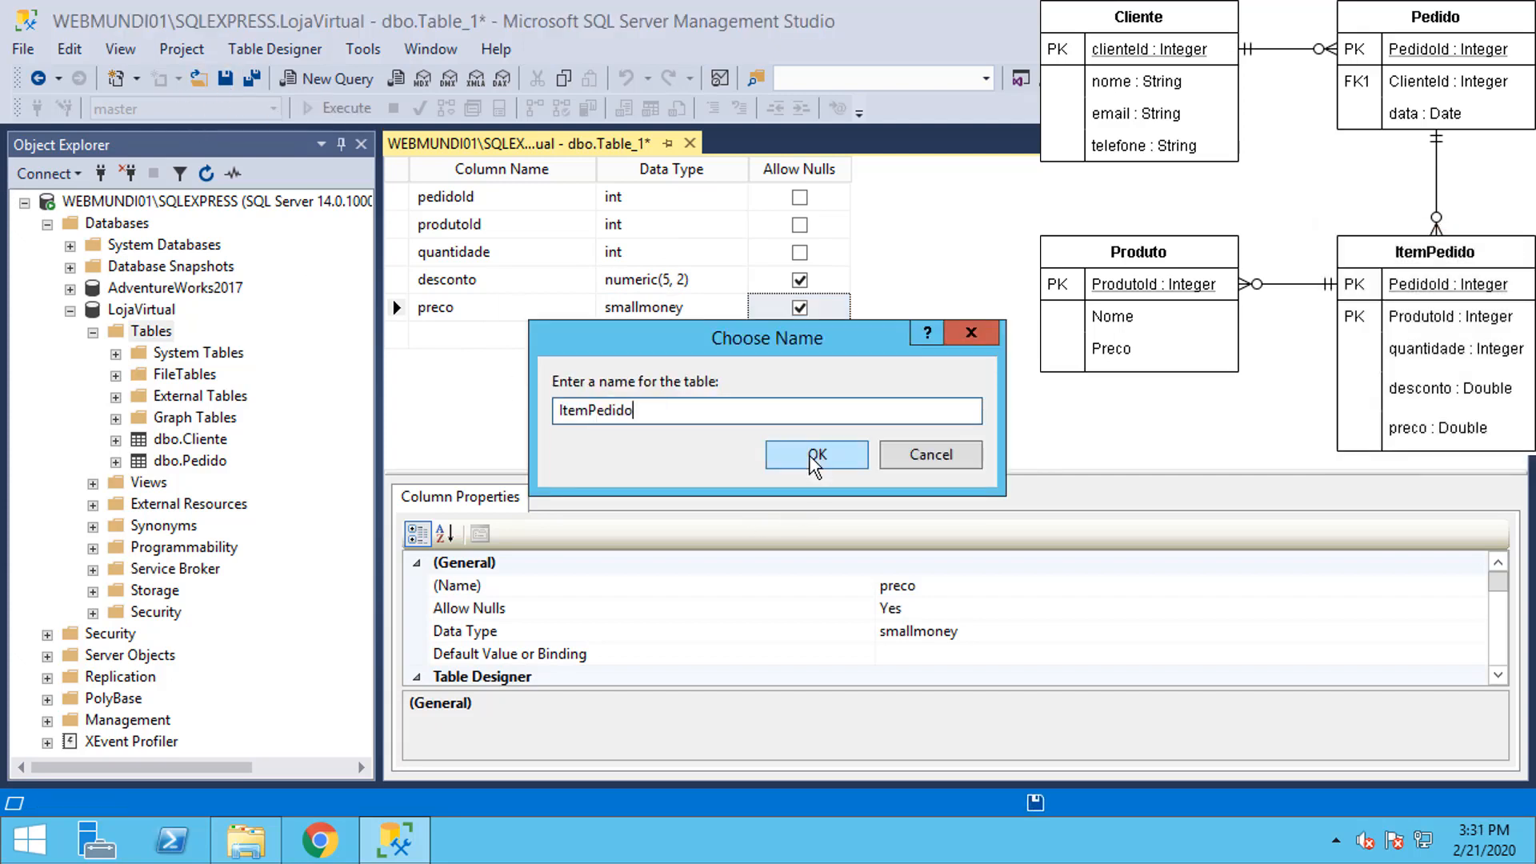
click(816, 454)
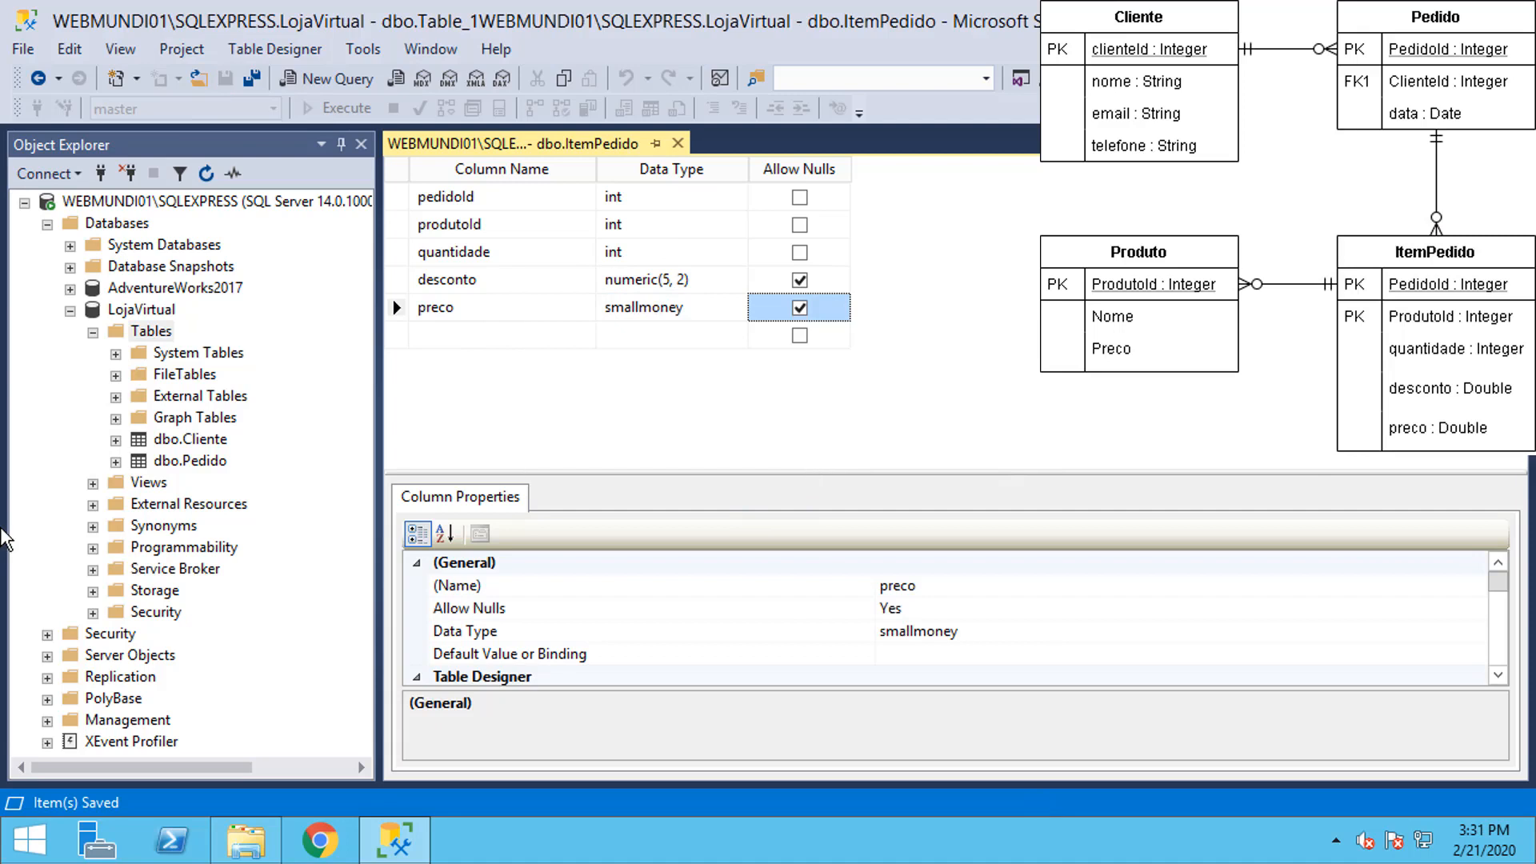
click(677, 143)
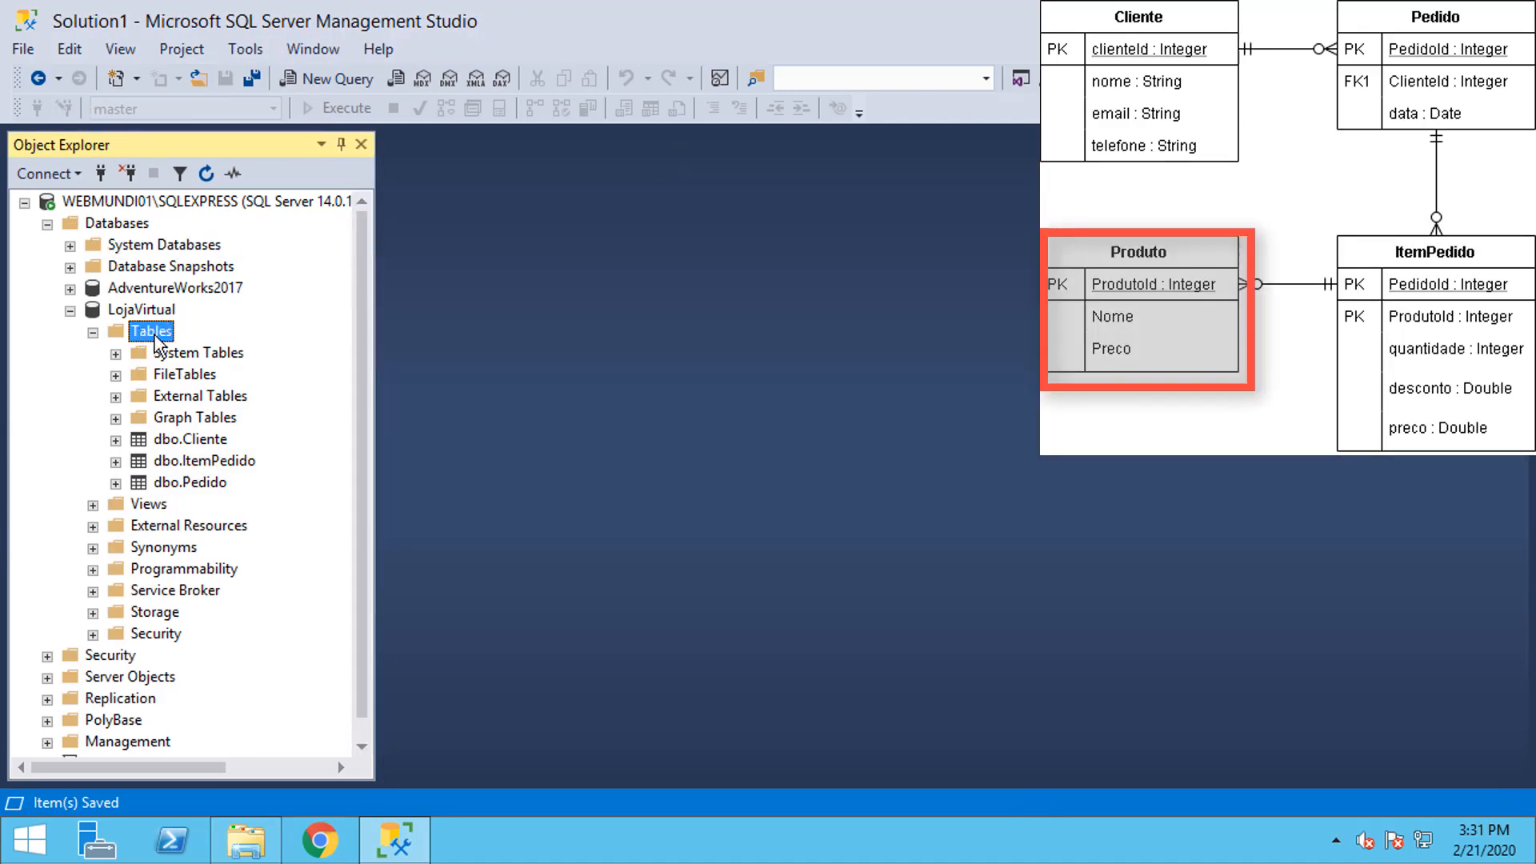
Step: Start a new table with a non-null int column produtoId
right_click(160, 330)
click(213, 353)
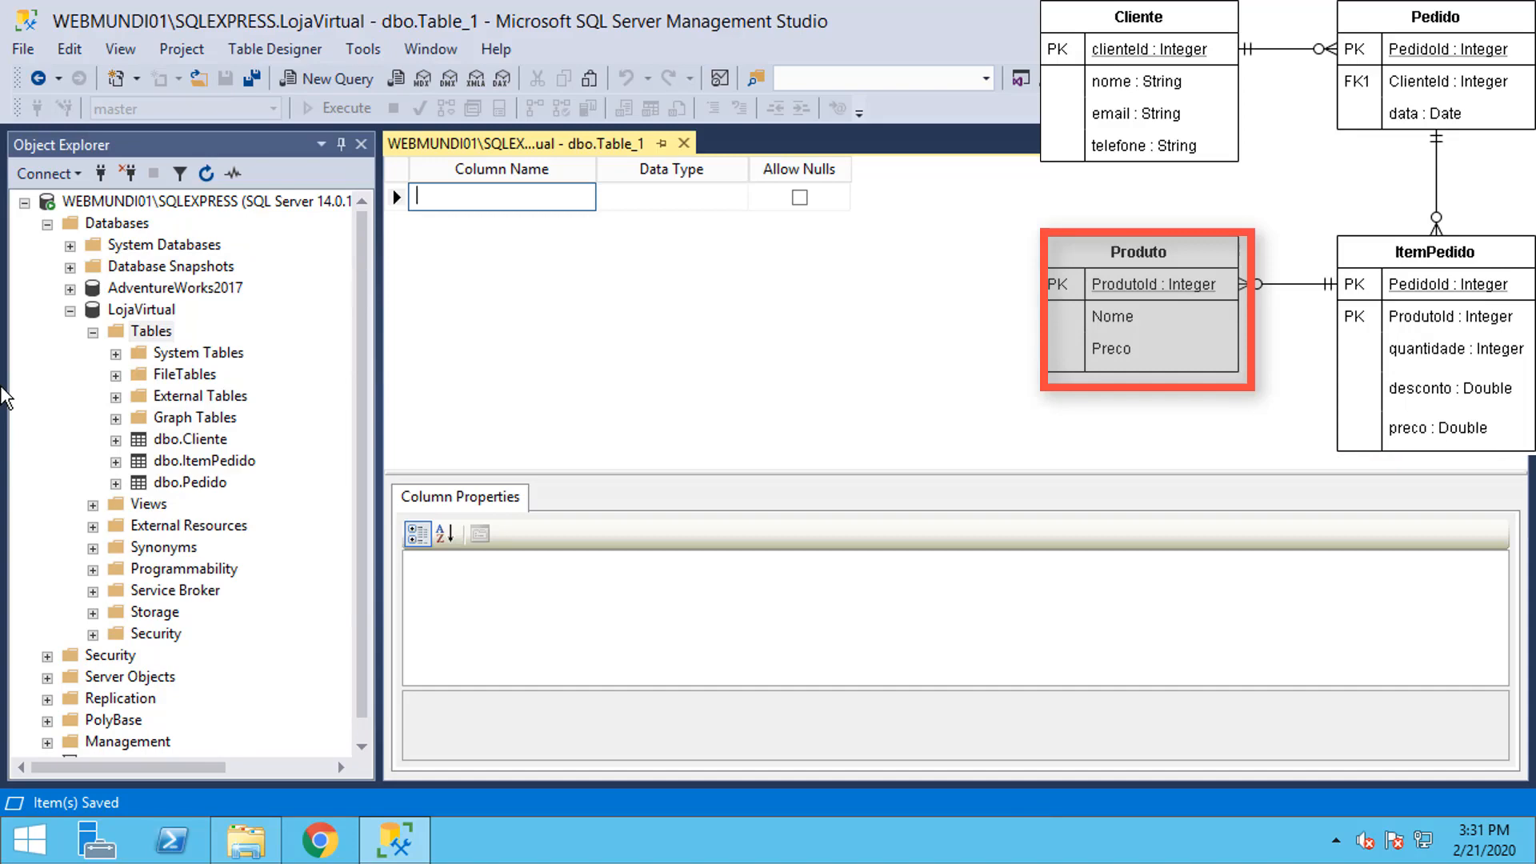
text(produtoId)
key(Tab)
text(int)
click(799, 197)
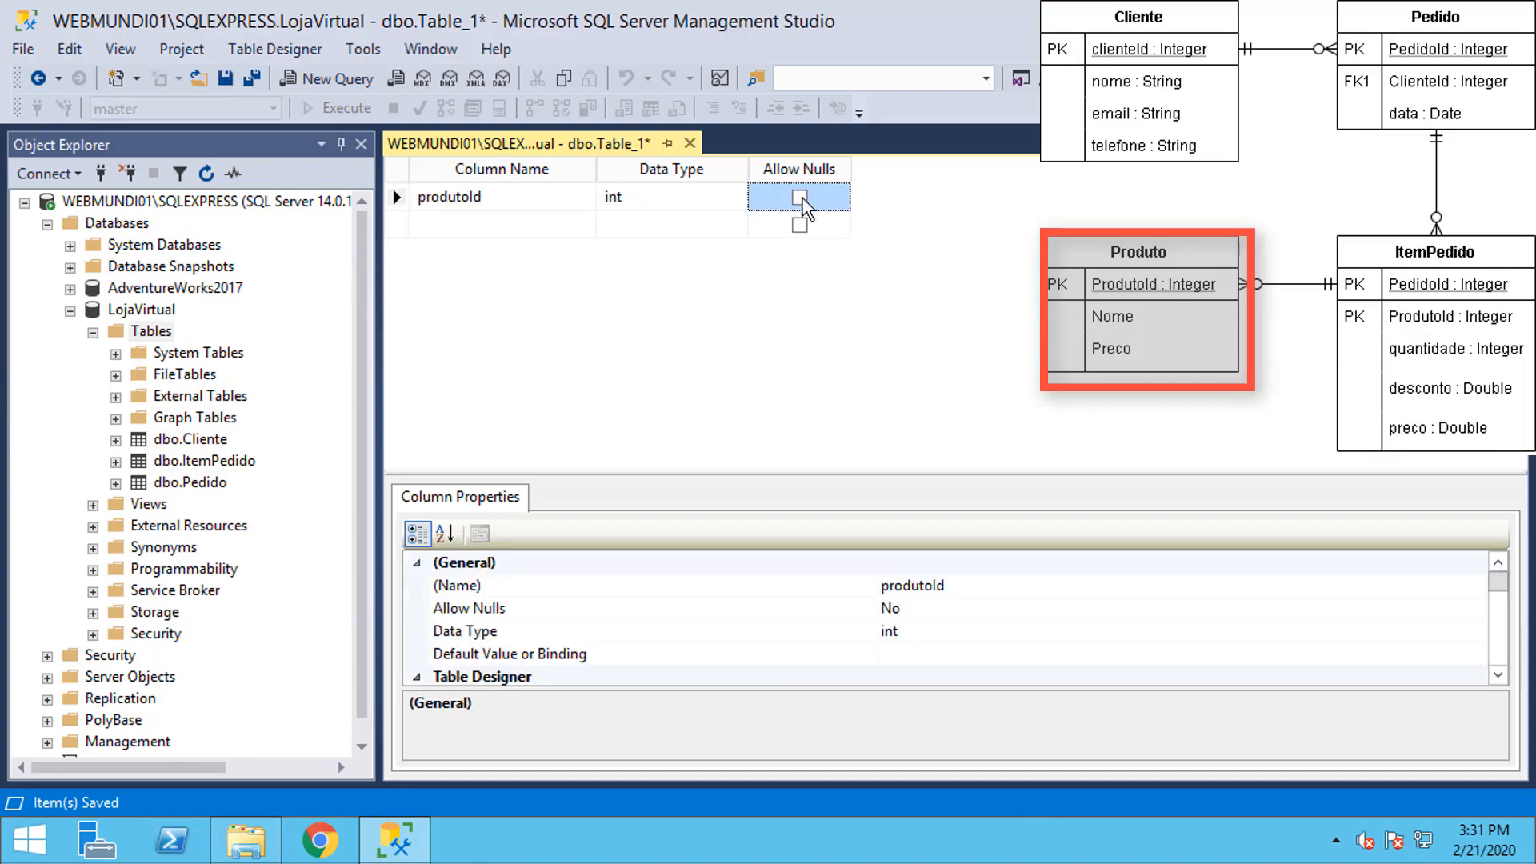
Step: Make produtoId the primary key and an identity column
right_click(406, 196)
click(464, 209)
scroll(721, 624, down, 5)
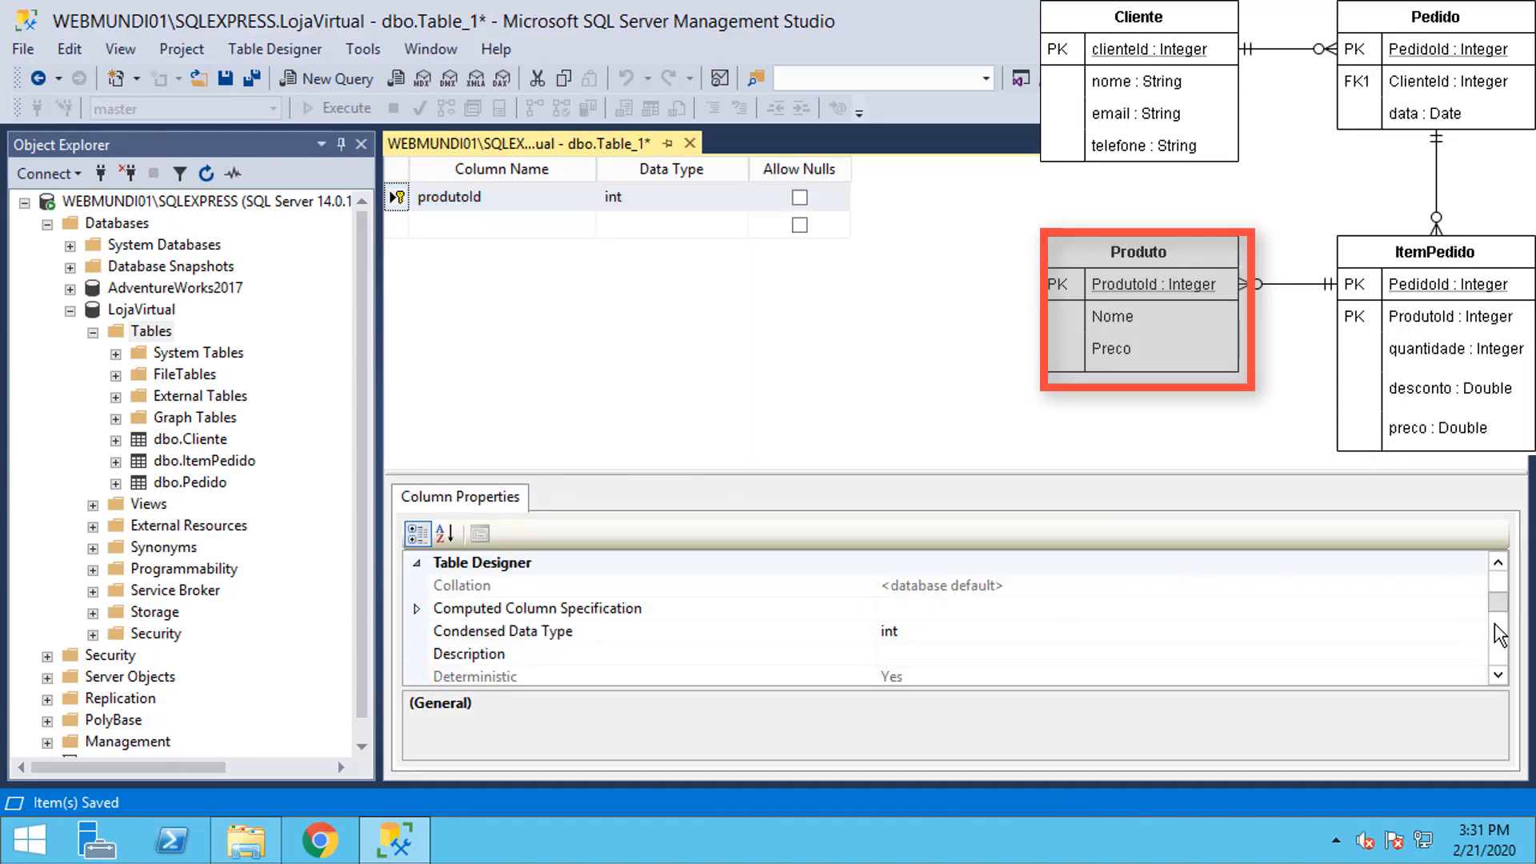
click(763, 663)
scroll(740, 664, down, 1)
click(417, 585)
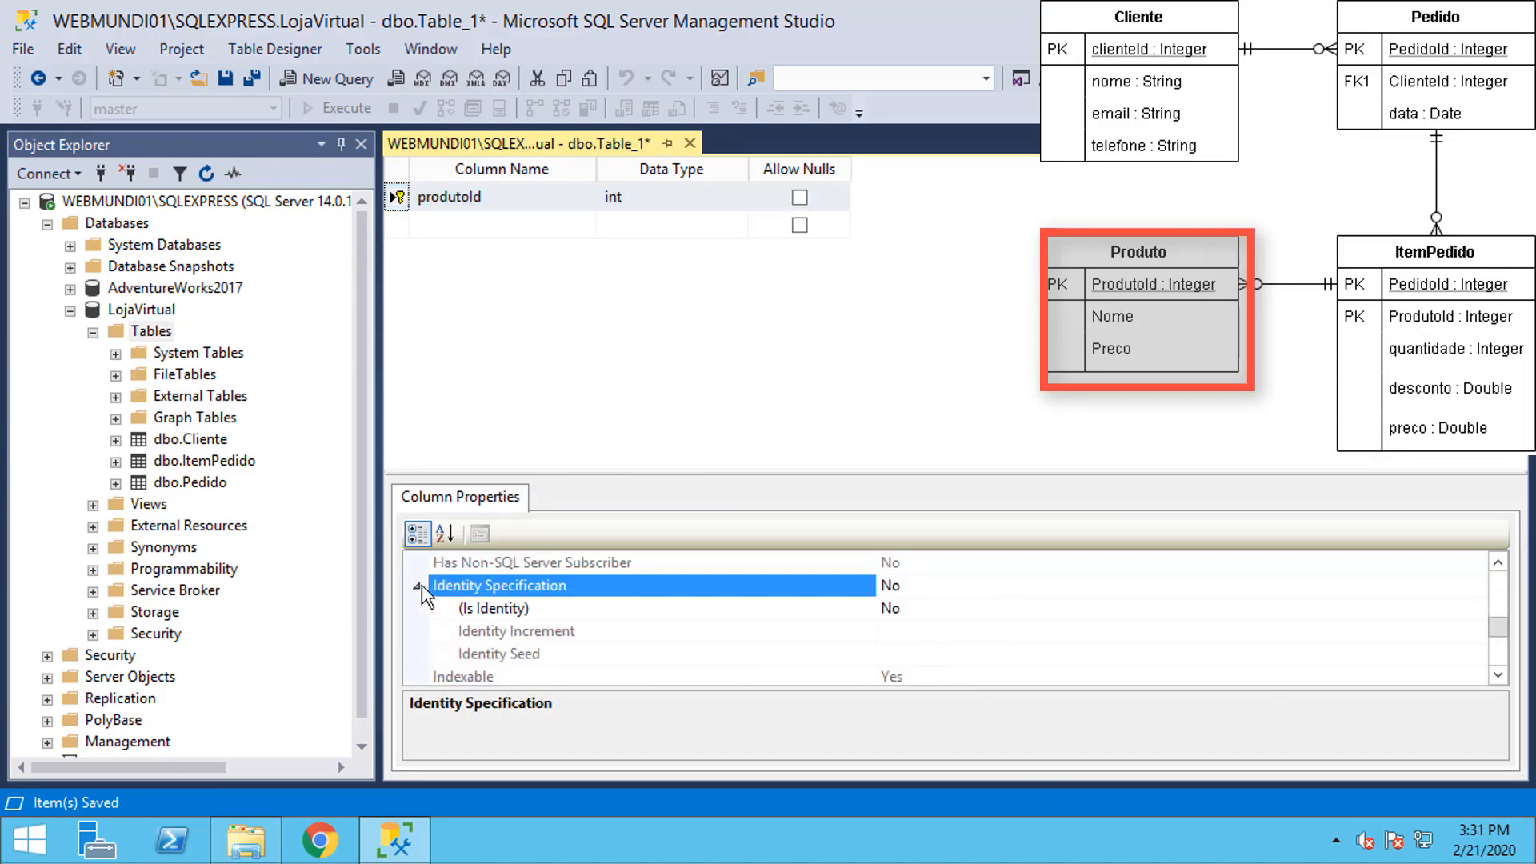
double_click(891, 609)
Step: Add nome as required varchar(50) and preco as smallmoney
click(474, 228)
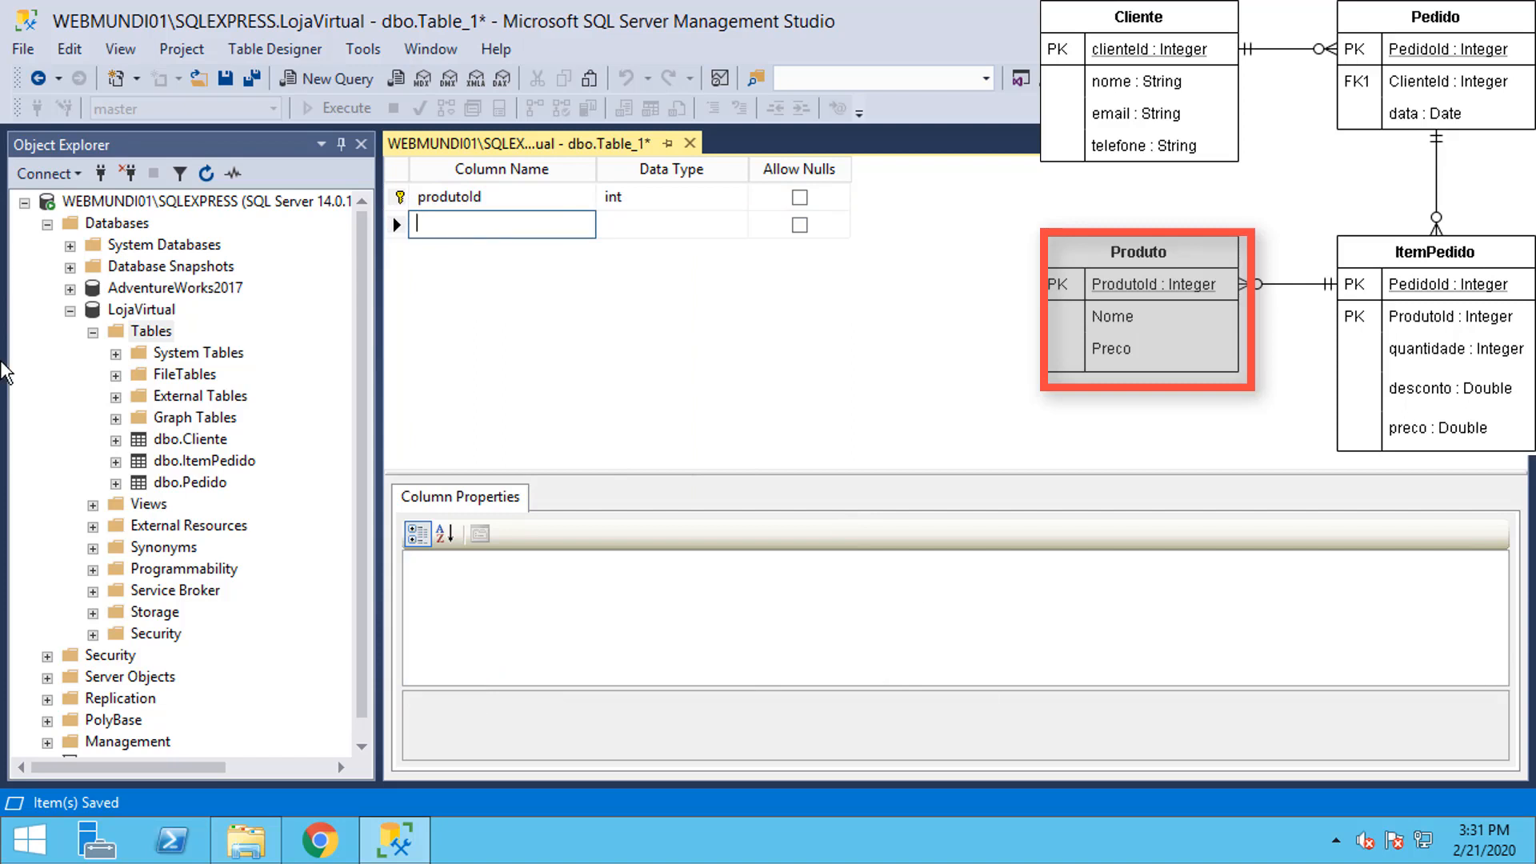
text(nome)
key(Tab)
text(varc)
key(Tab)
key(Tab)
text(preco)
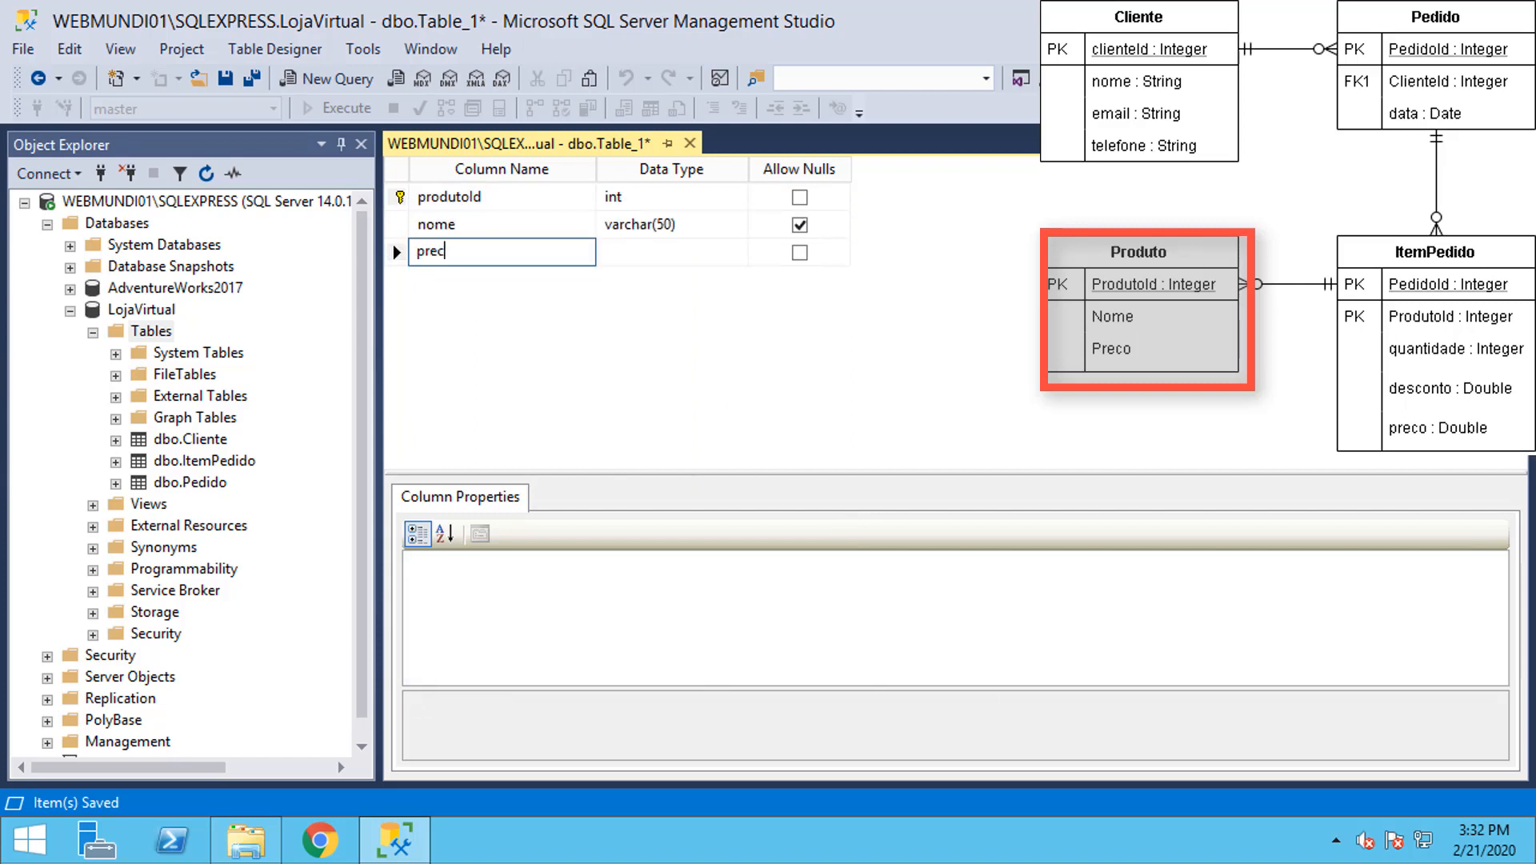
key(Tab)
text(sma)
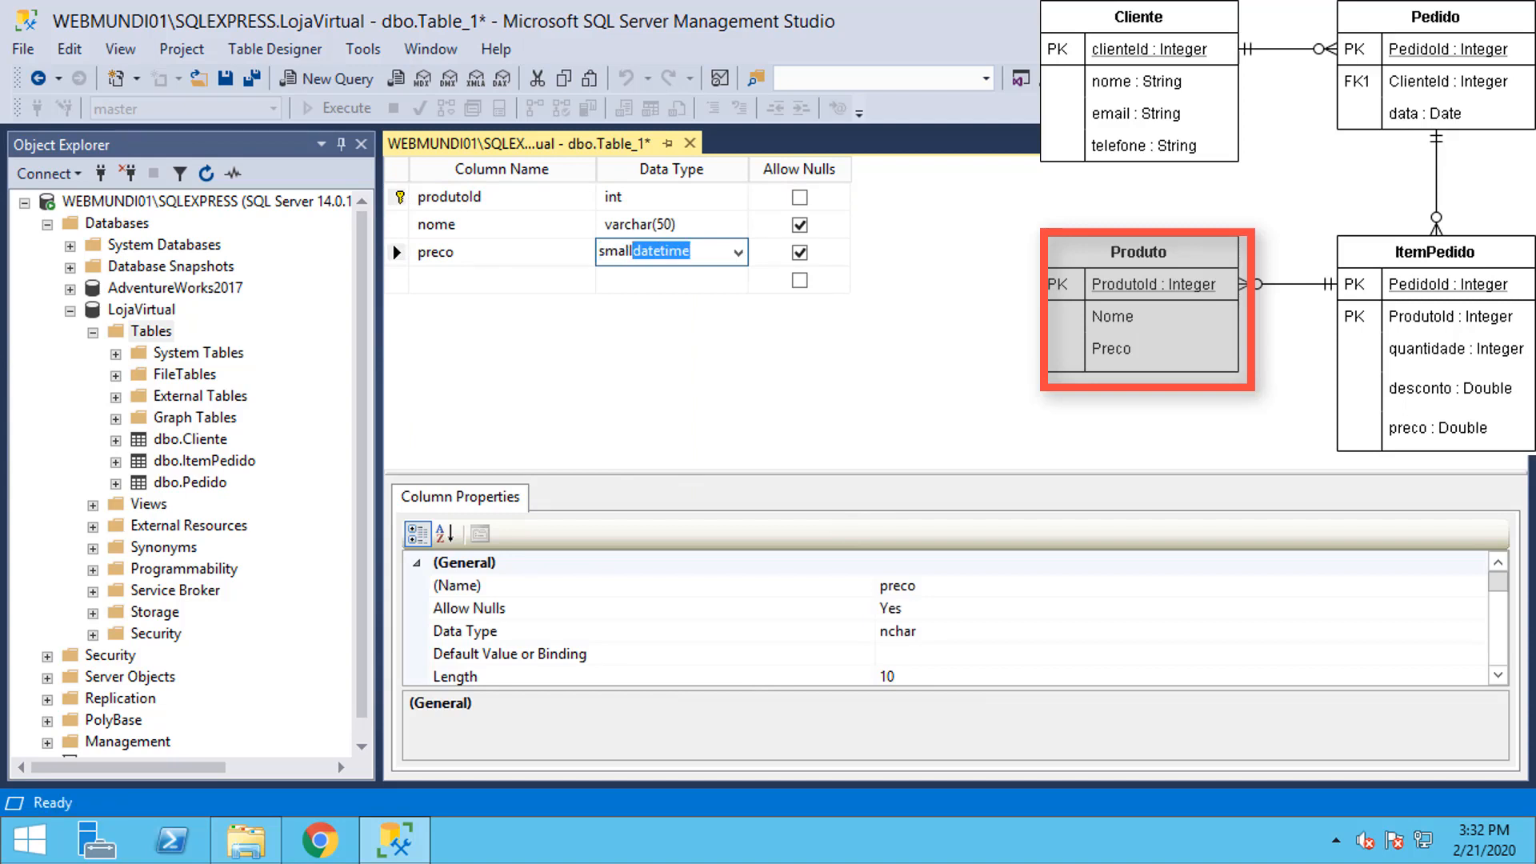
key(BackSpace)
key(BackSpace)
key(BackSpace)
key(BackSpace)
key(BackSpace)
key(BackSpace)
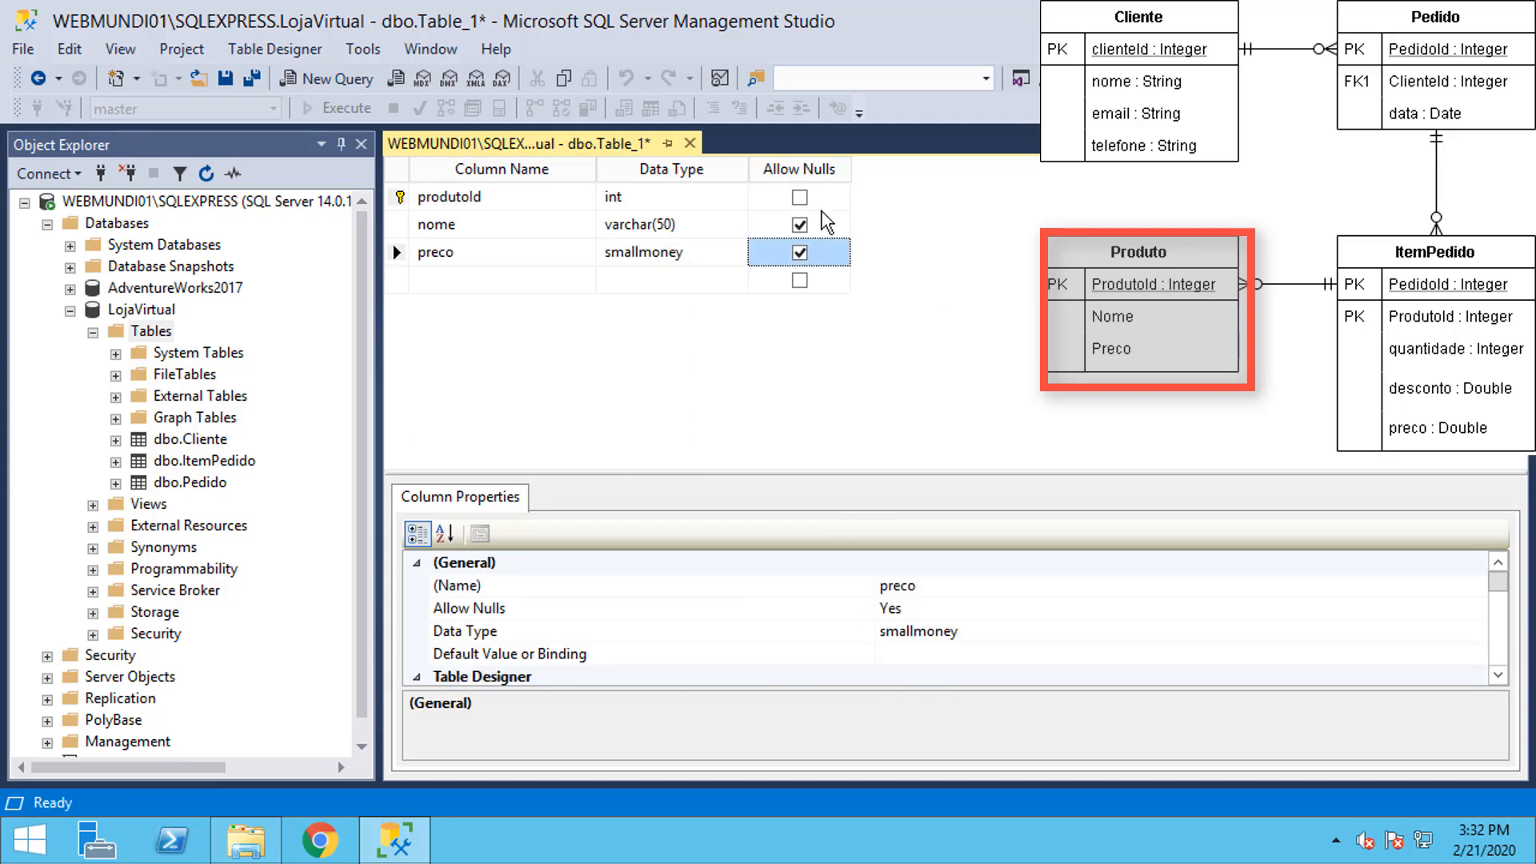
click(800, 226)
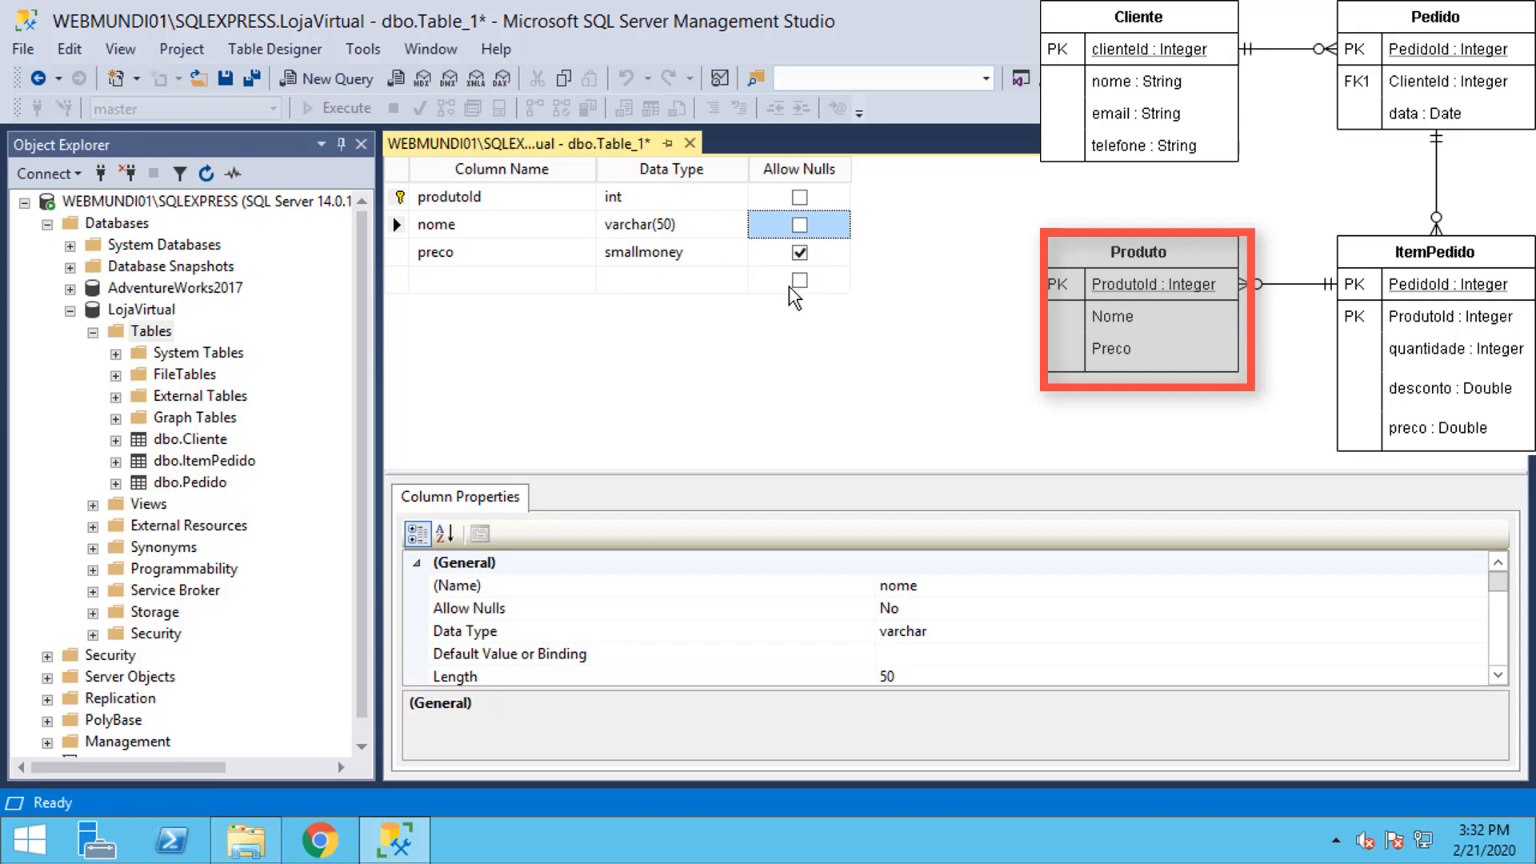
Step: Save the table as Produto and close its designer
click(225, 80)
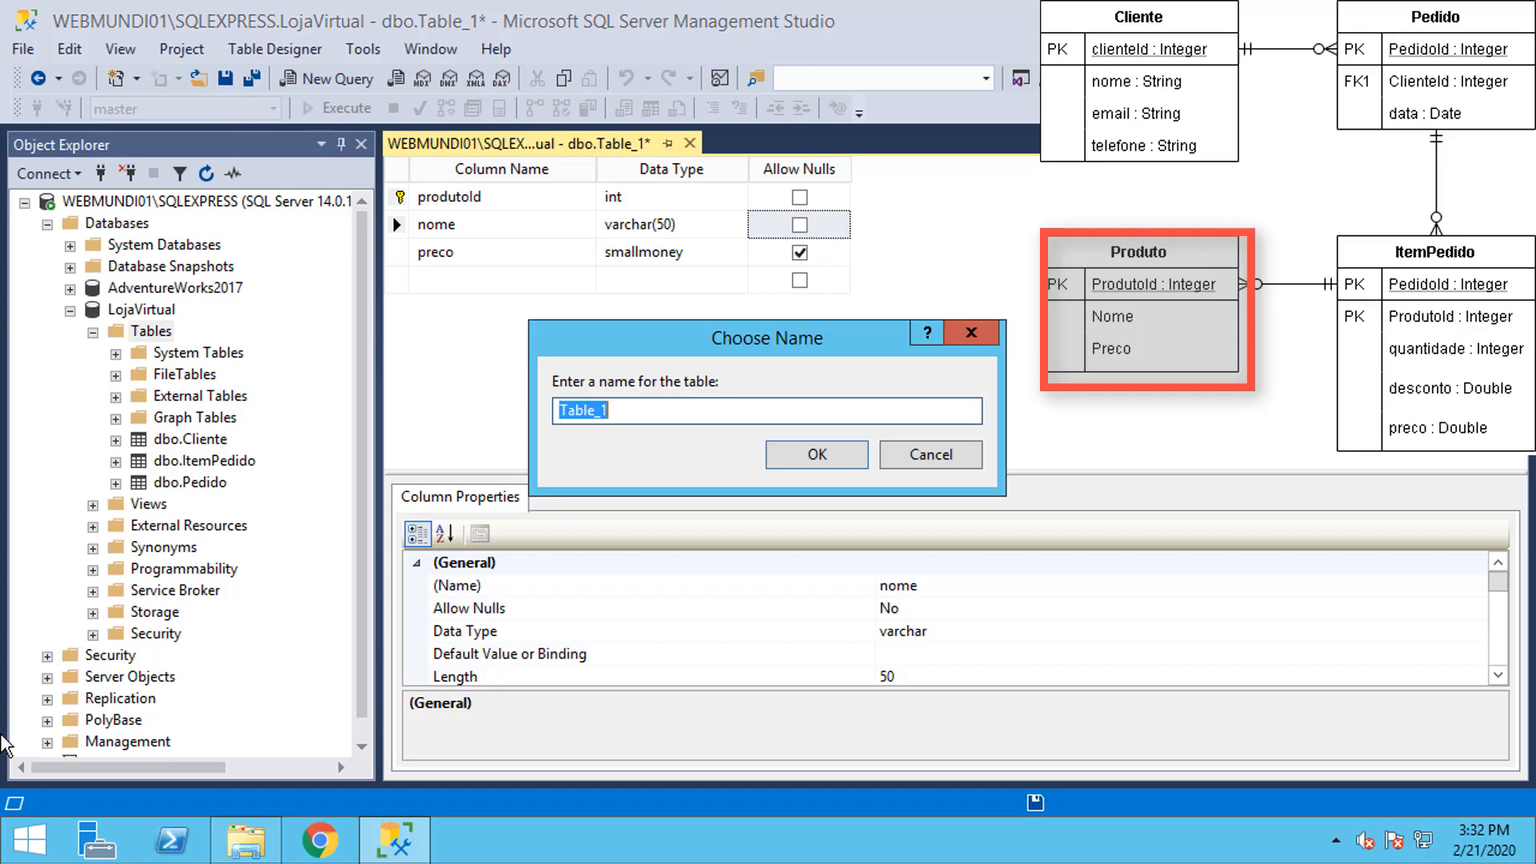
text(Produto)
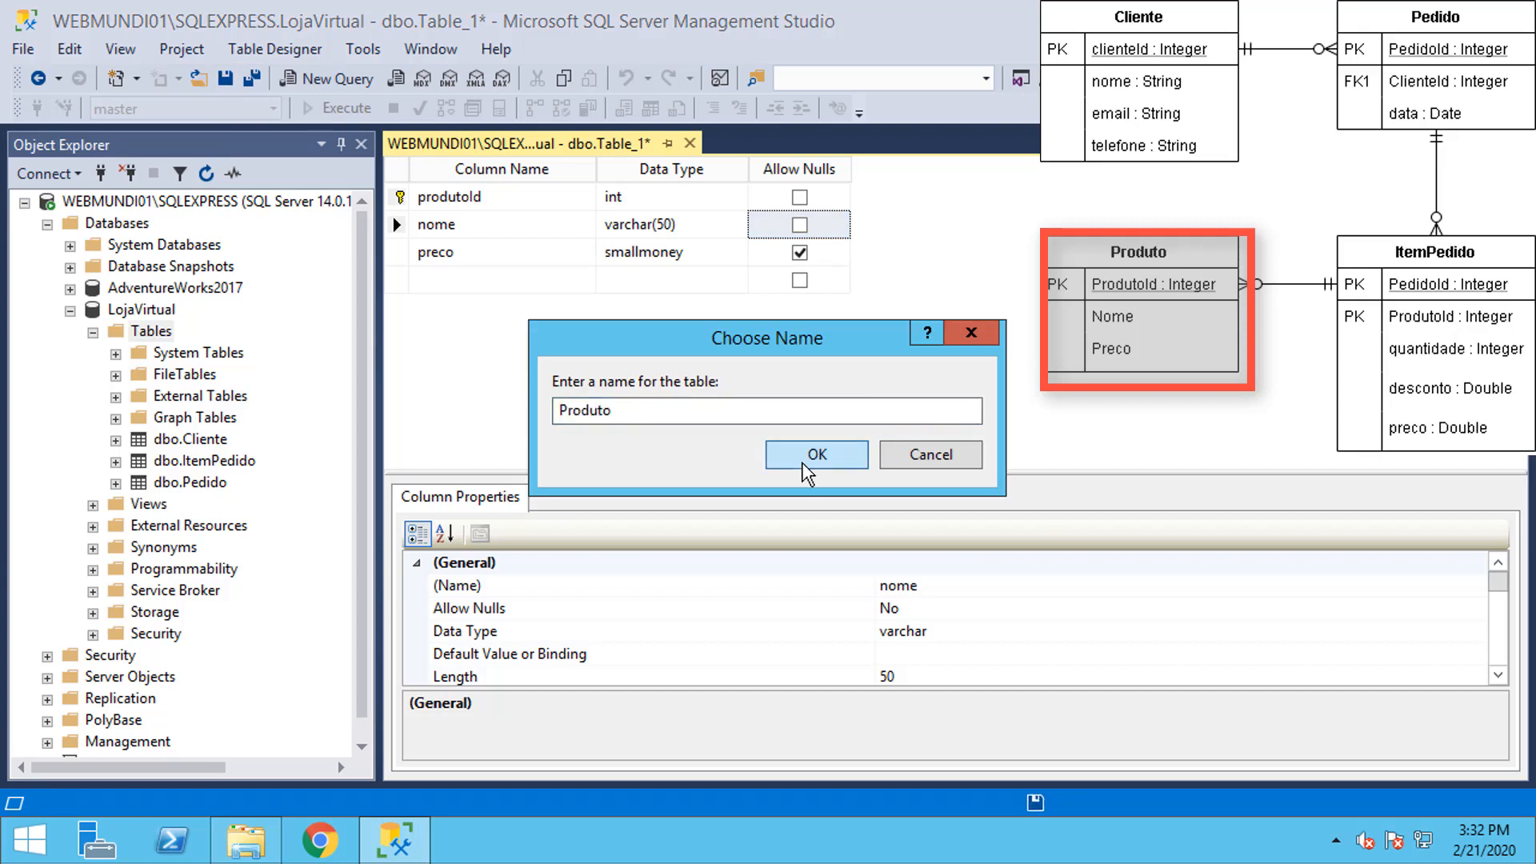
click(814, 455)
click(680, 144)
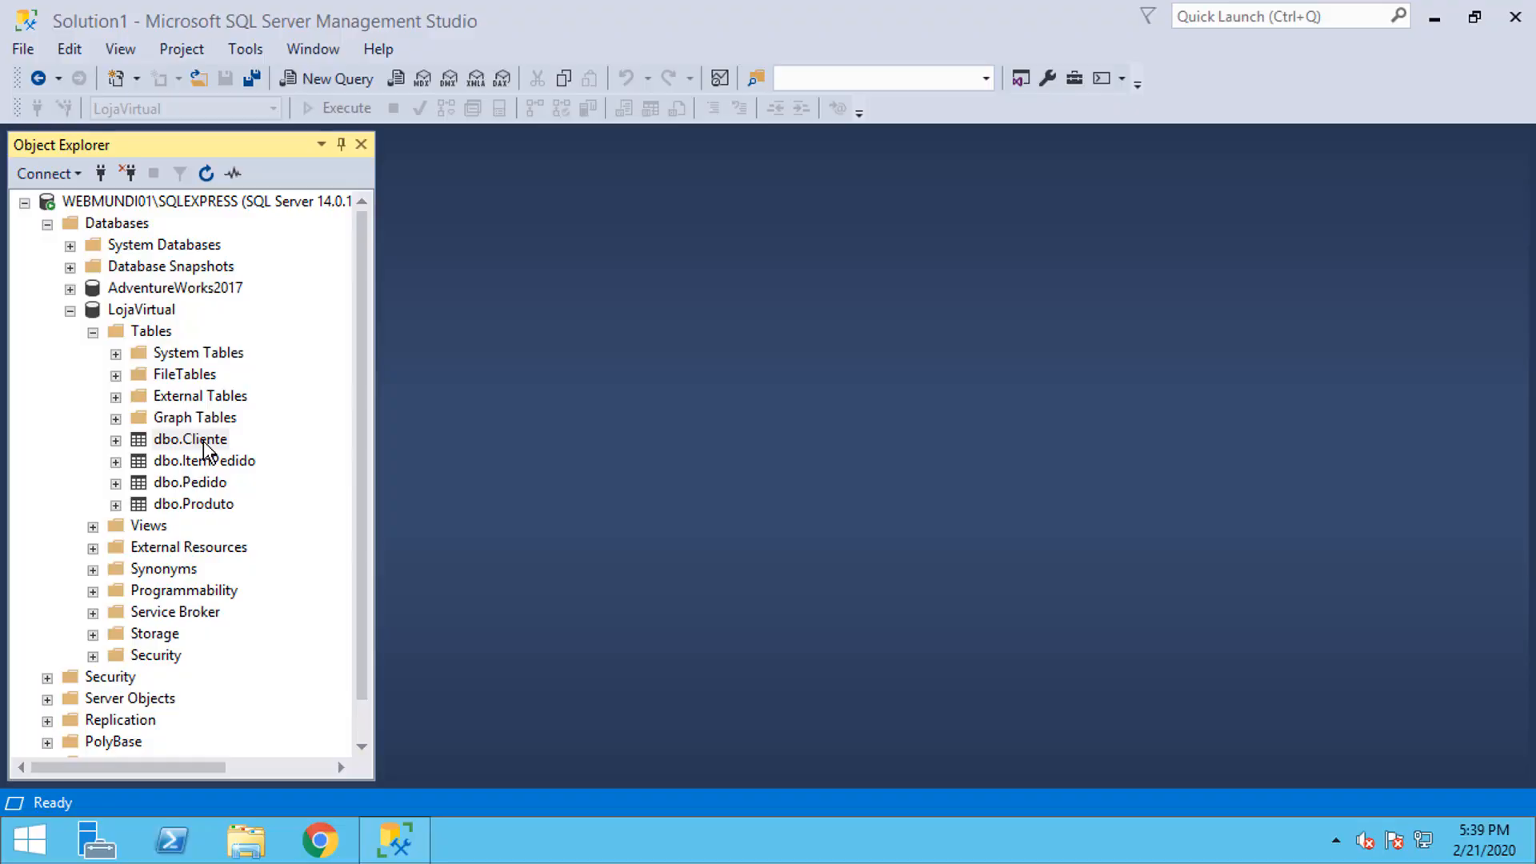
Step: In Cliente's Edit Top 200 Rows grid, enter a customer's name, e-mail and phone, and commit the row
right_click(207, 449)
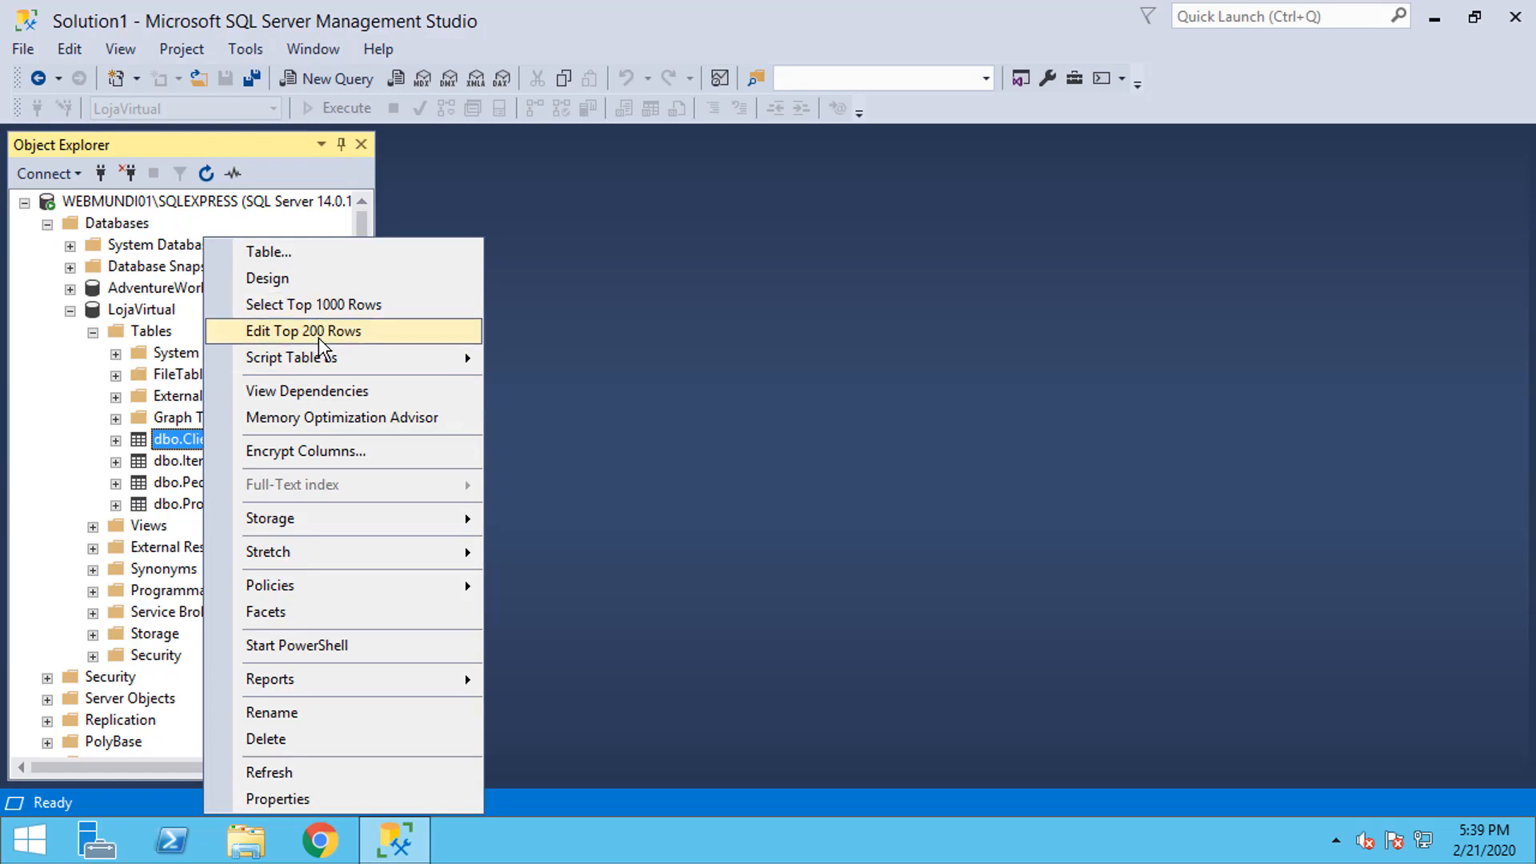
click(320, 331)
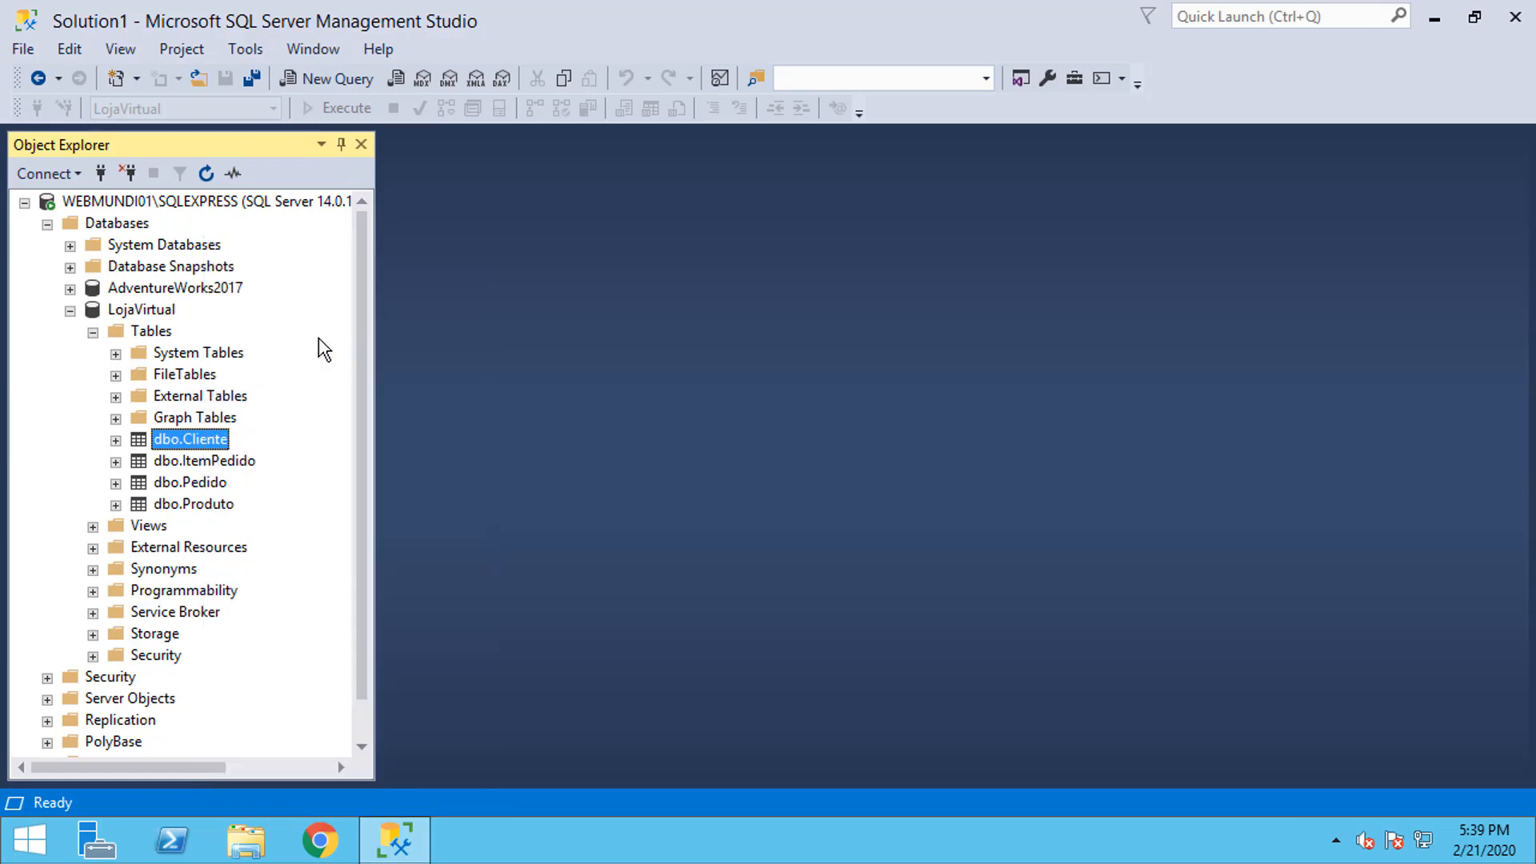
click(601, 194)
text(Renato)
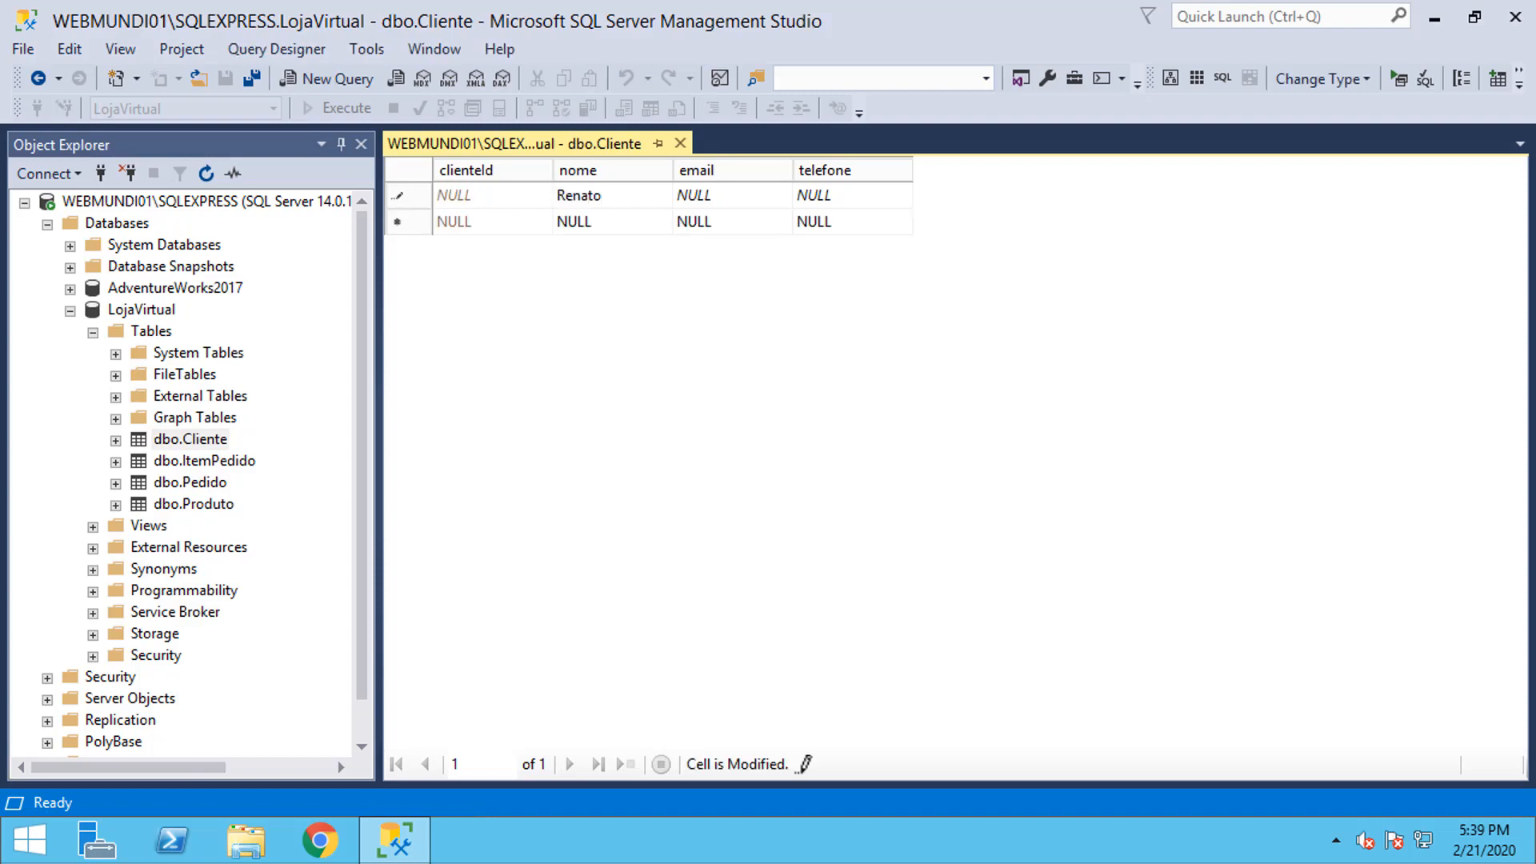
key(Tab)
key(Tab)
key(Tab)
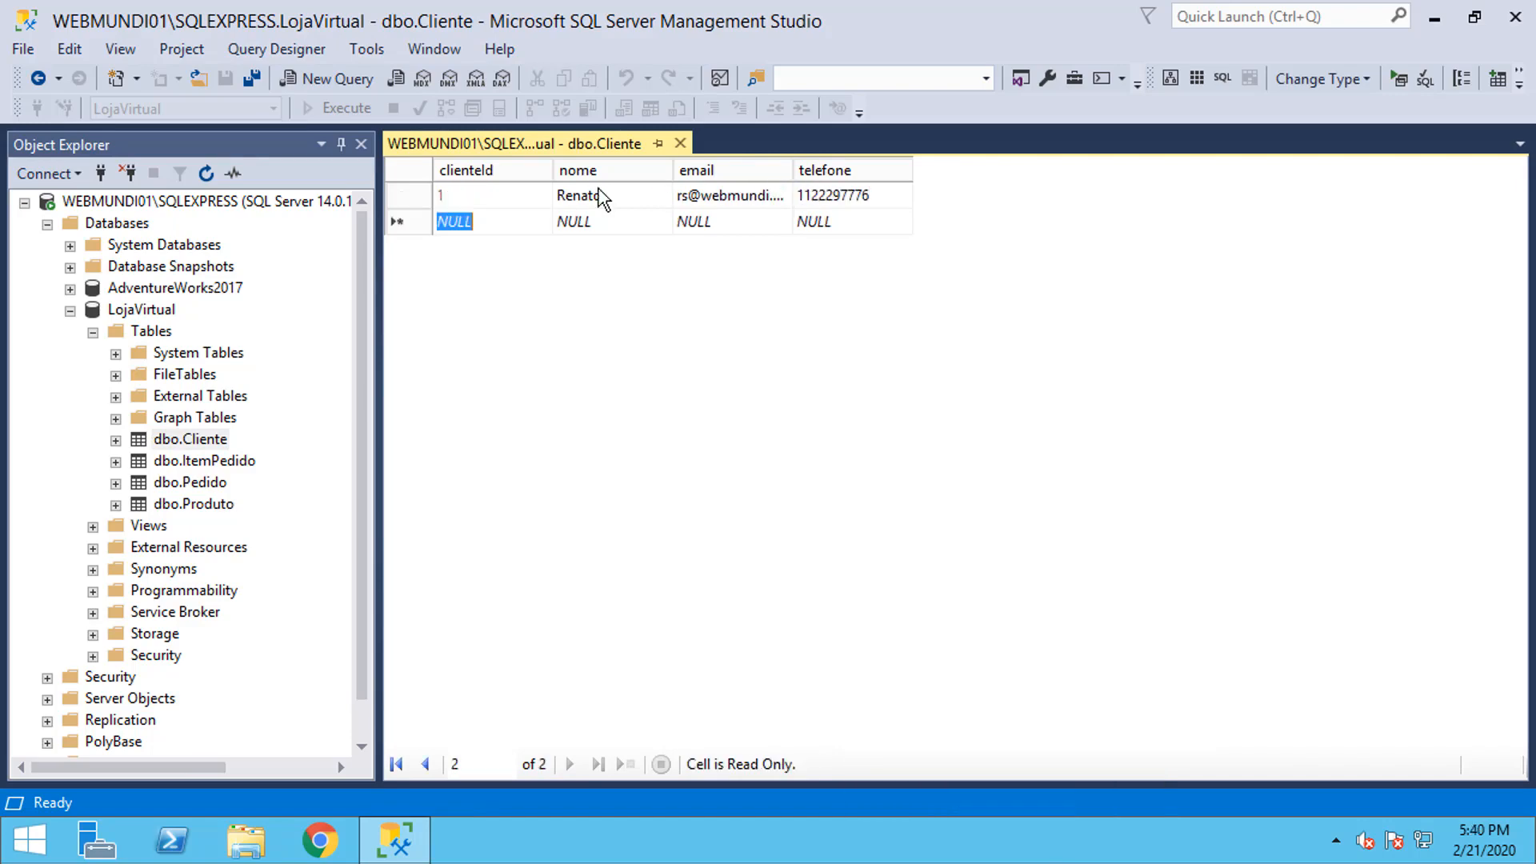
key(Up)
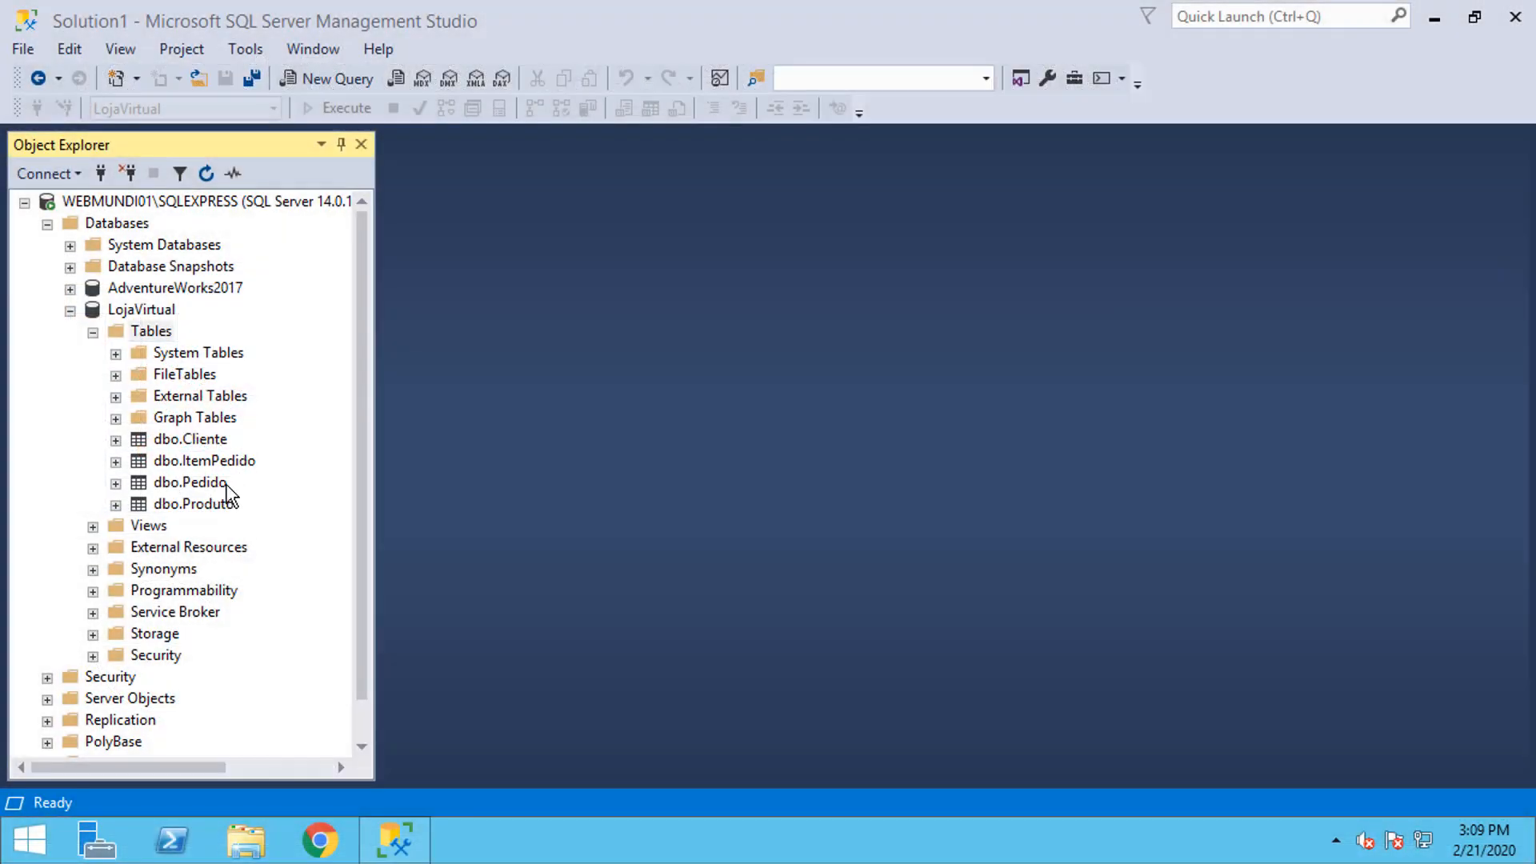
Step: Delete the dbo.Cliente table
click(207, 442)
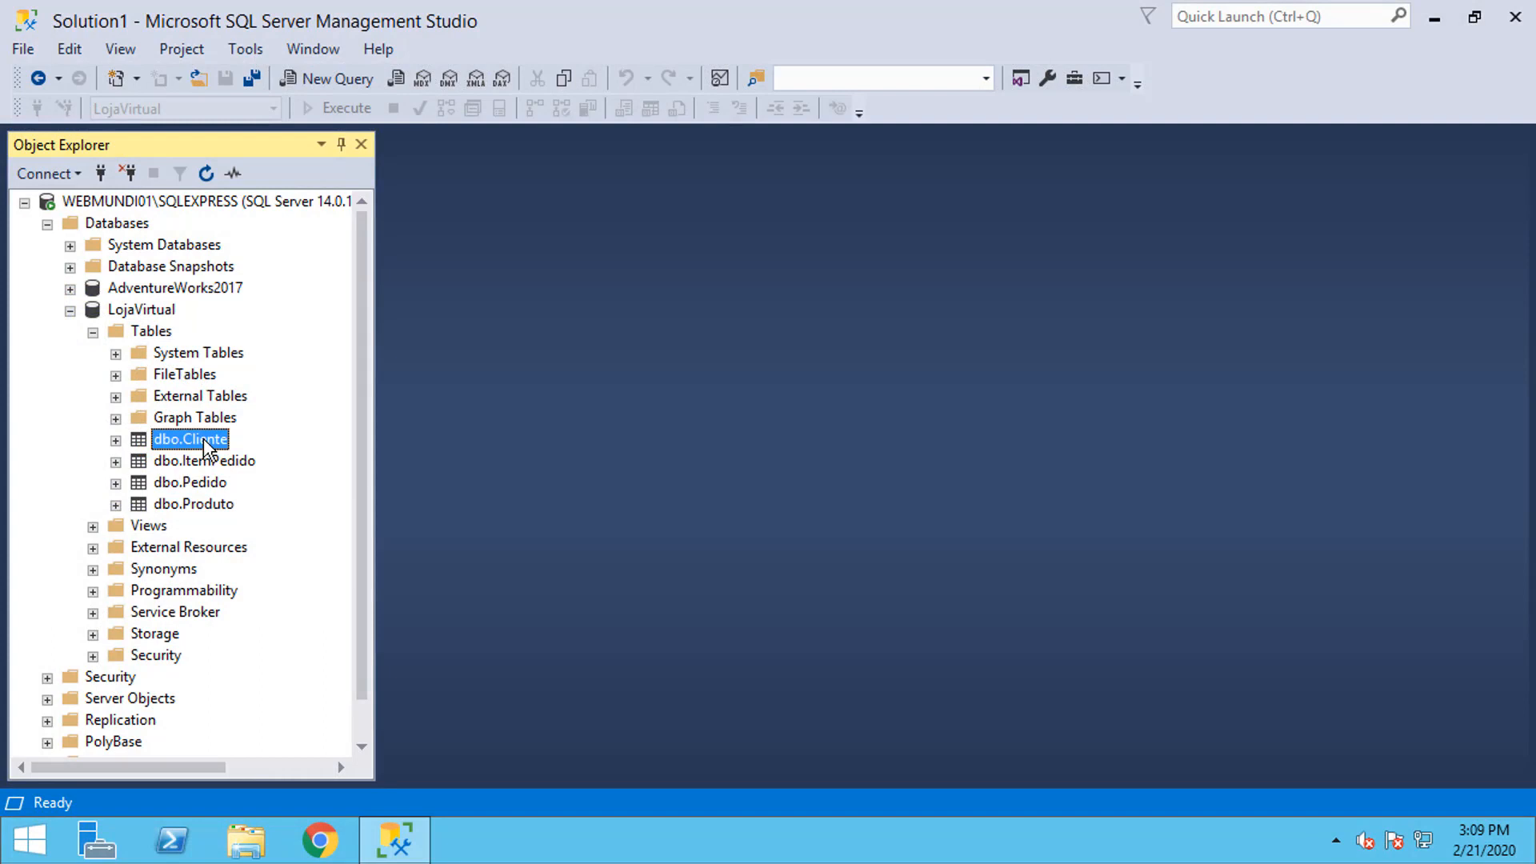
right_click(205, 441)
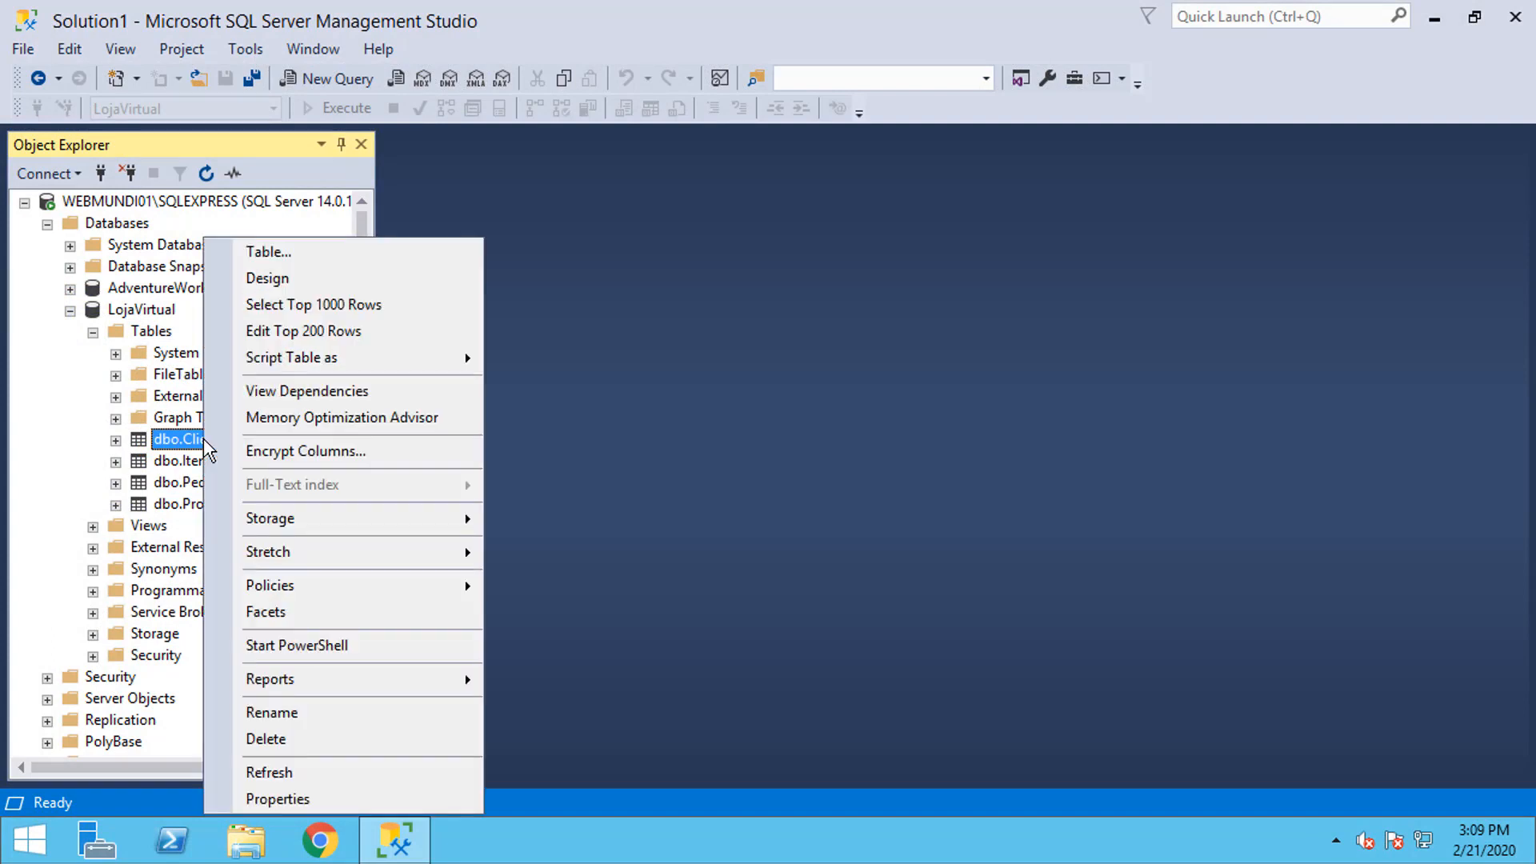
click(313, 743)
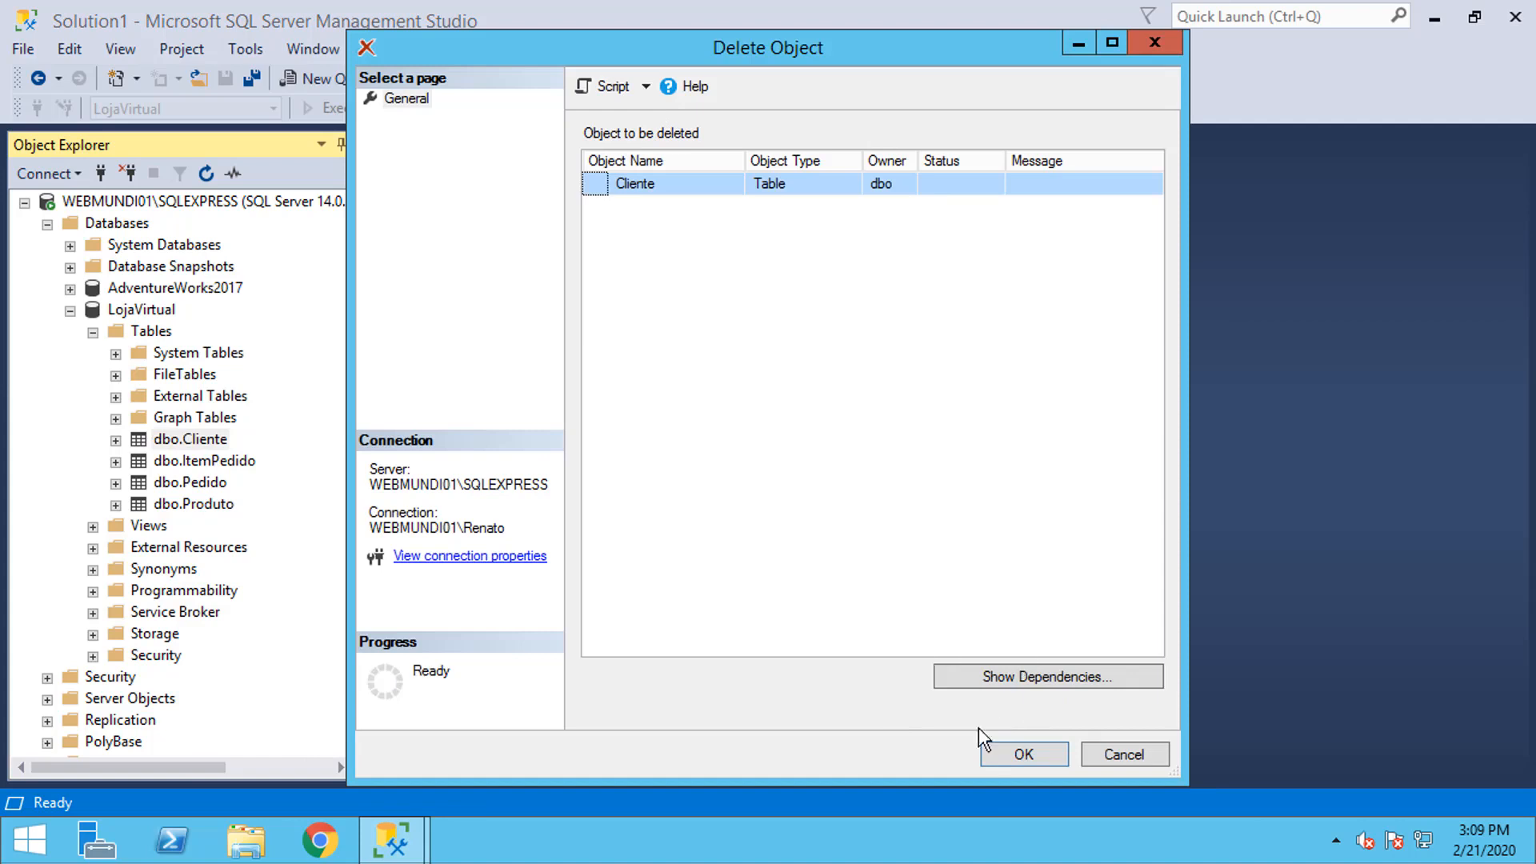
click(1024, 756)
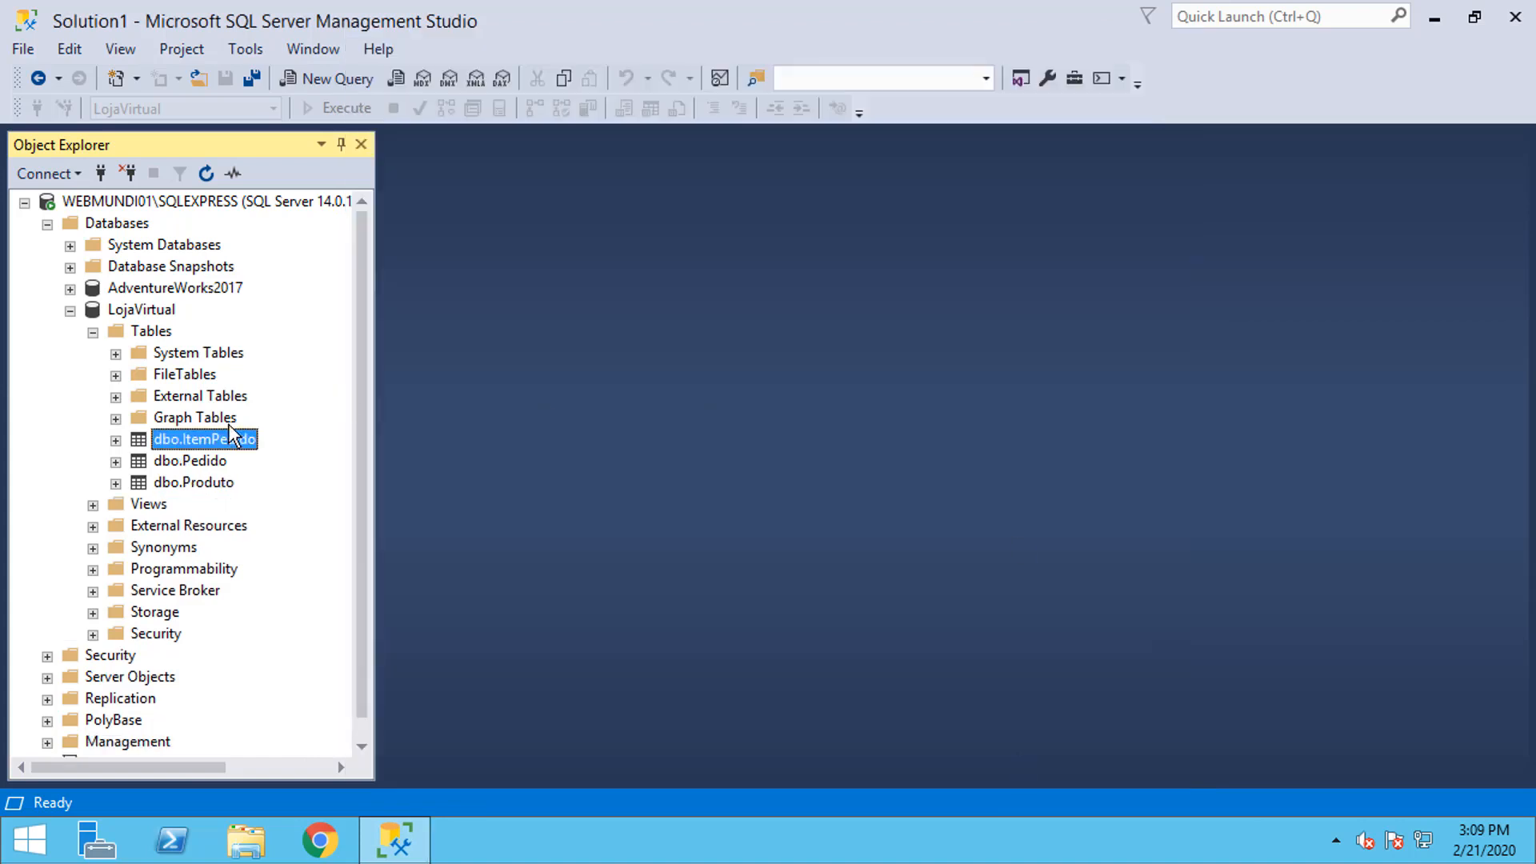
Step: Delete the dbo.ItemPedido, dbo.Pedido and dbo.Produto tables, confirming each
right_click(192, 440)
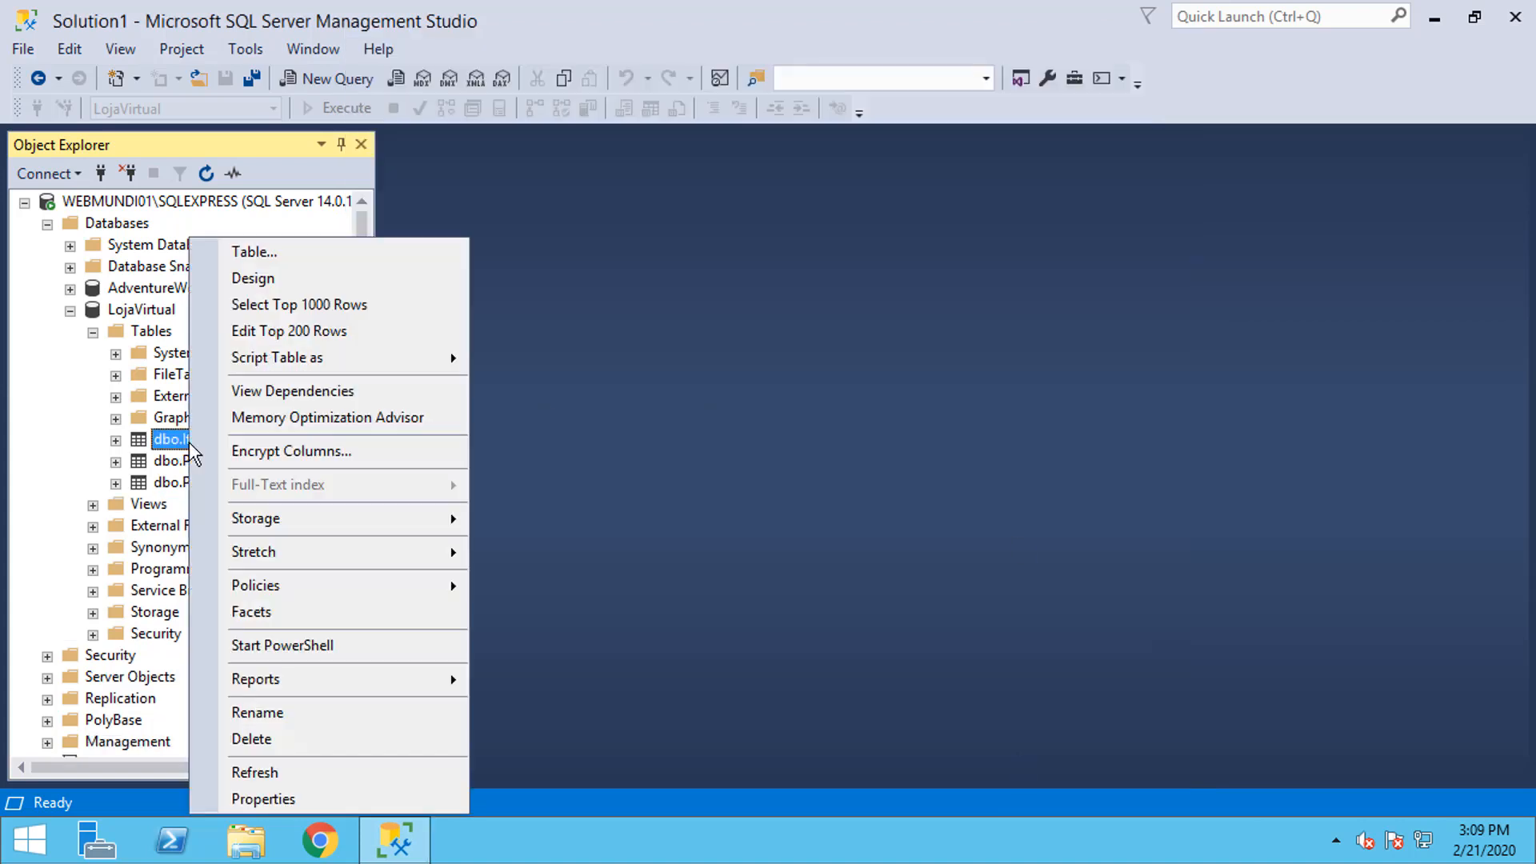
click(272, 738)
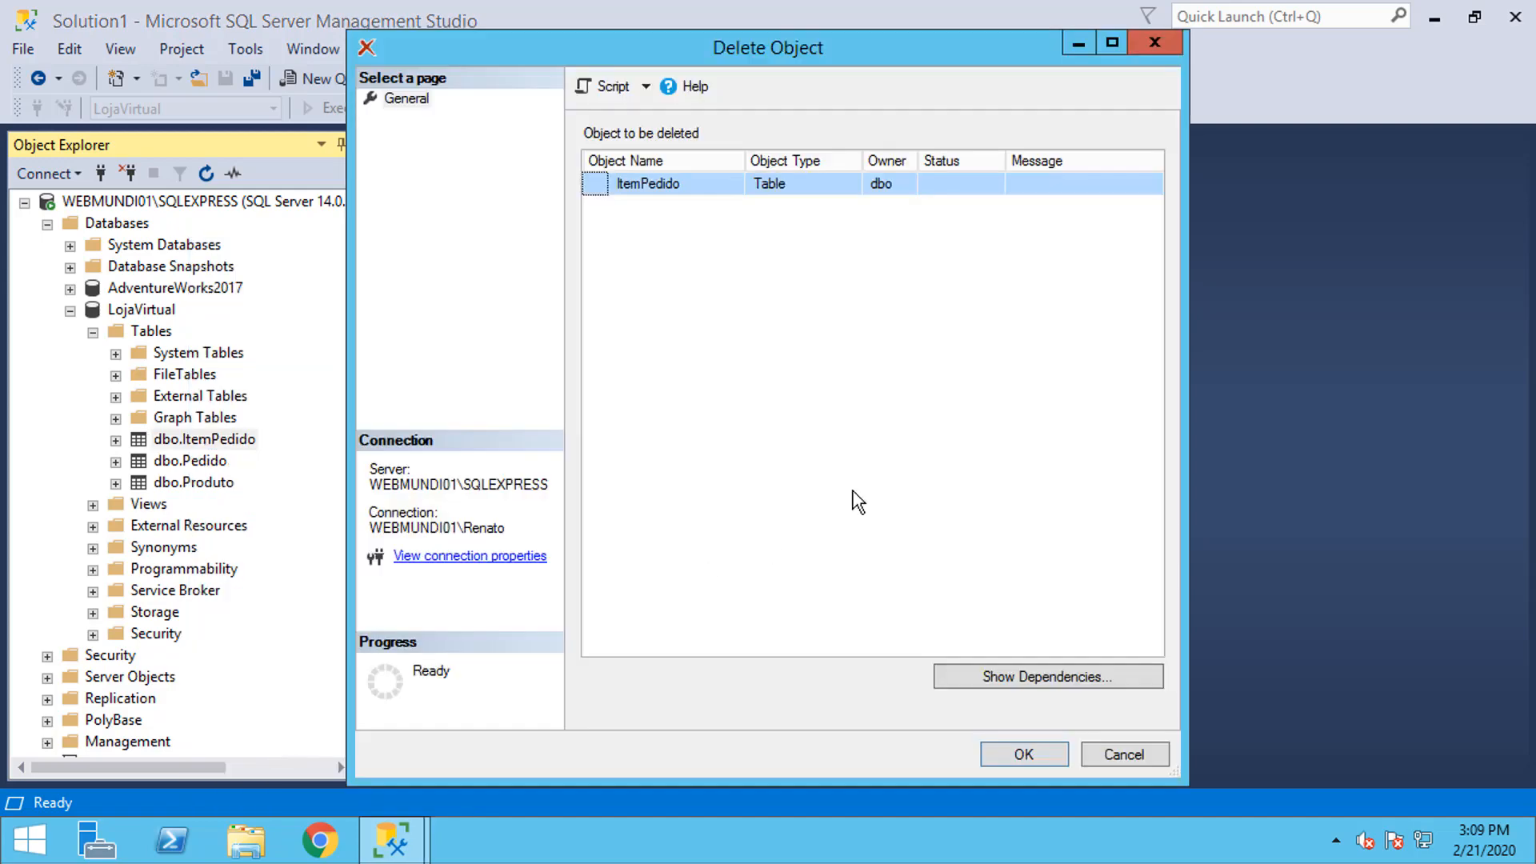
click(1026, 754)
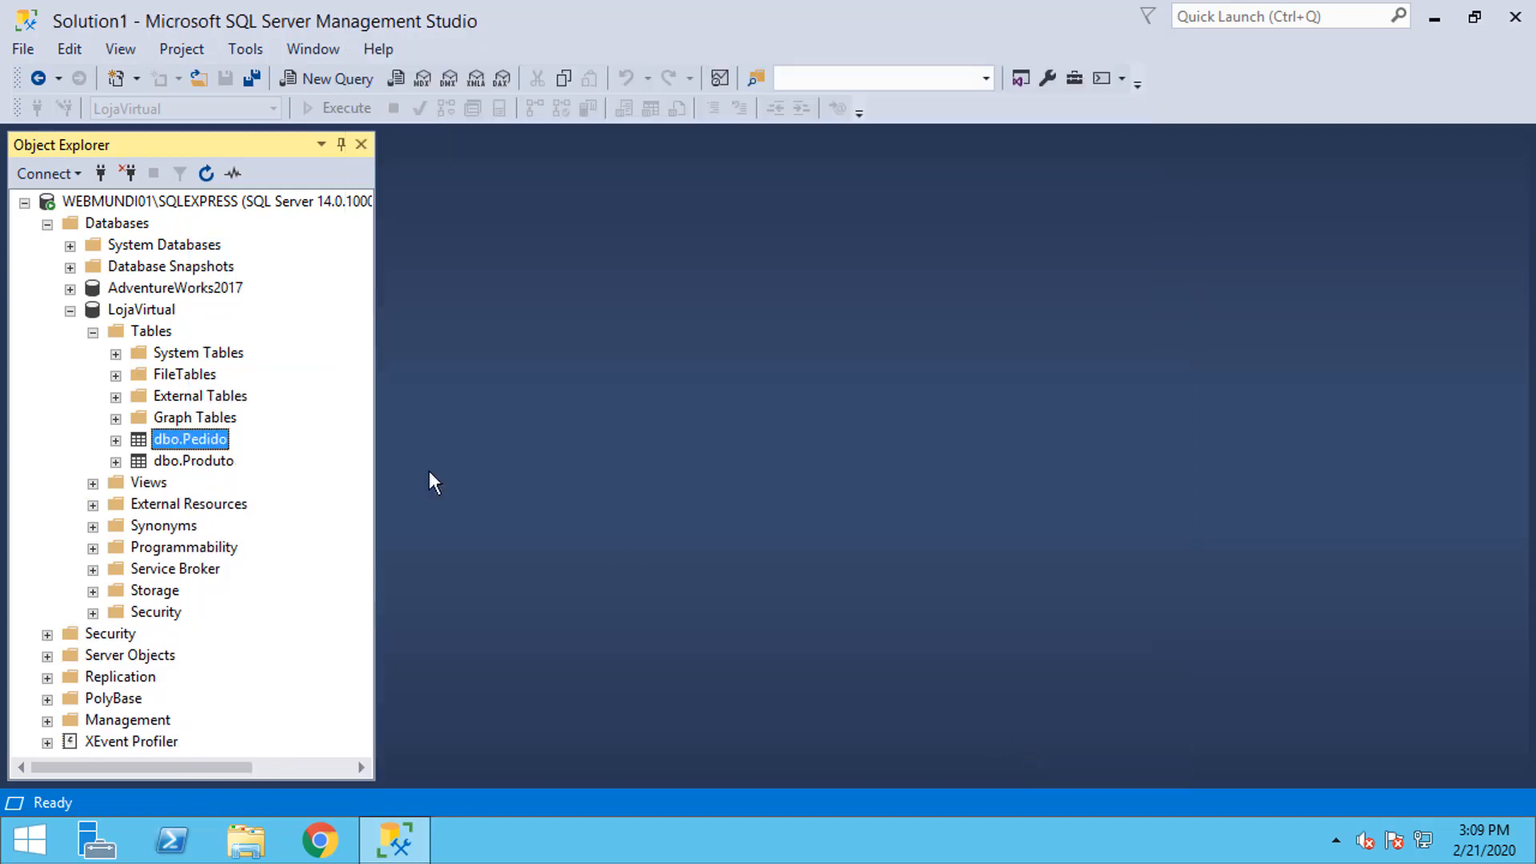
right_click(189, 439)
click(296, 738)
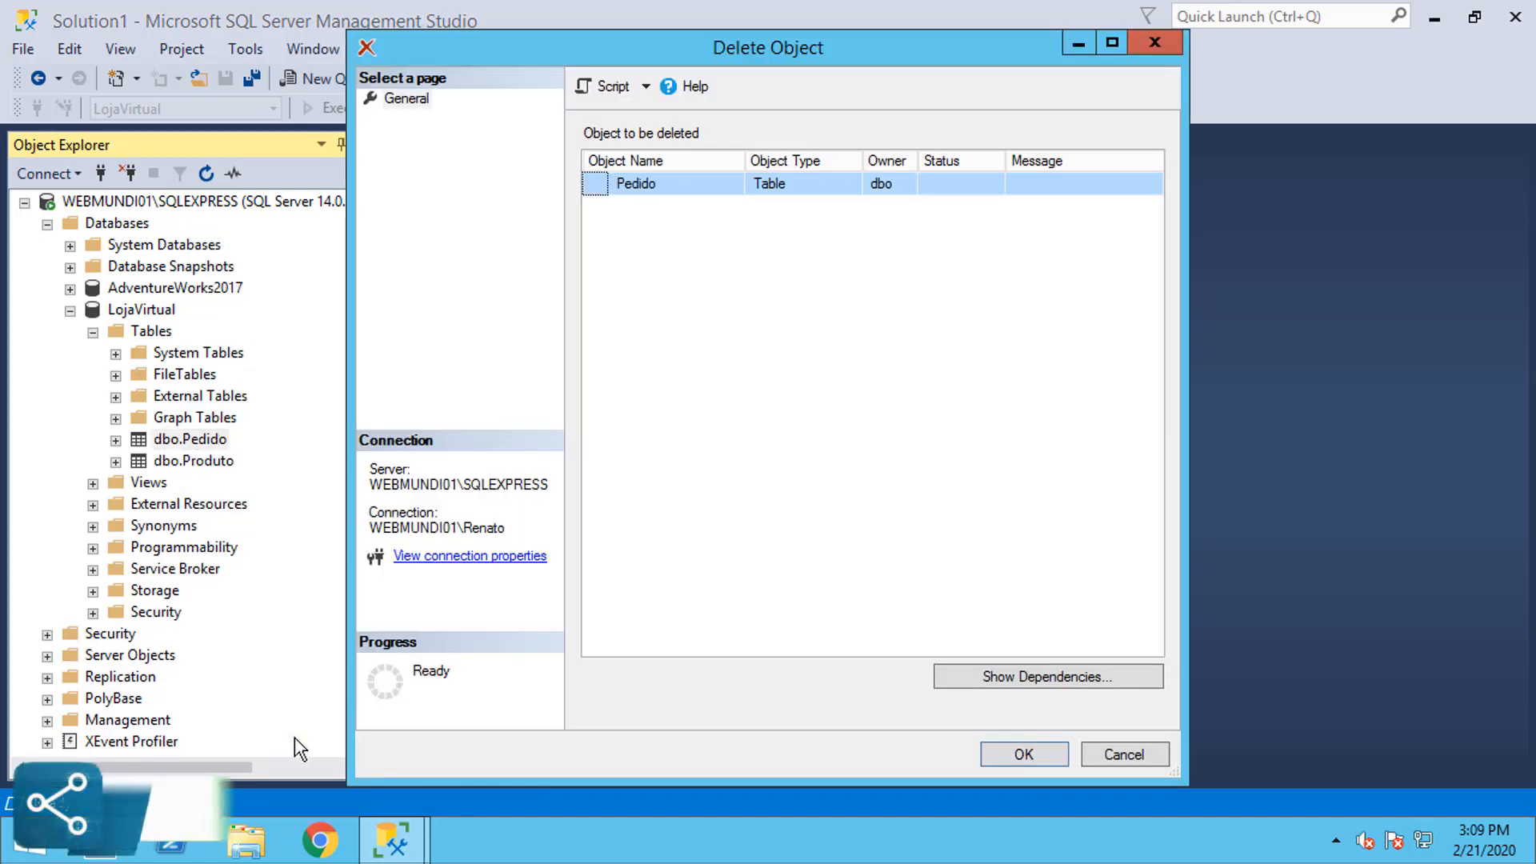
click(1023, 756)
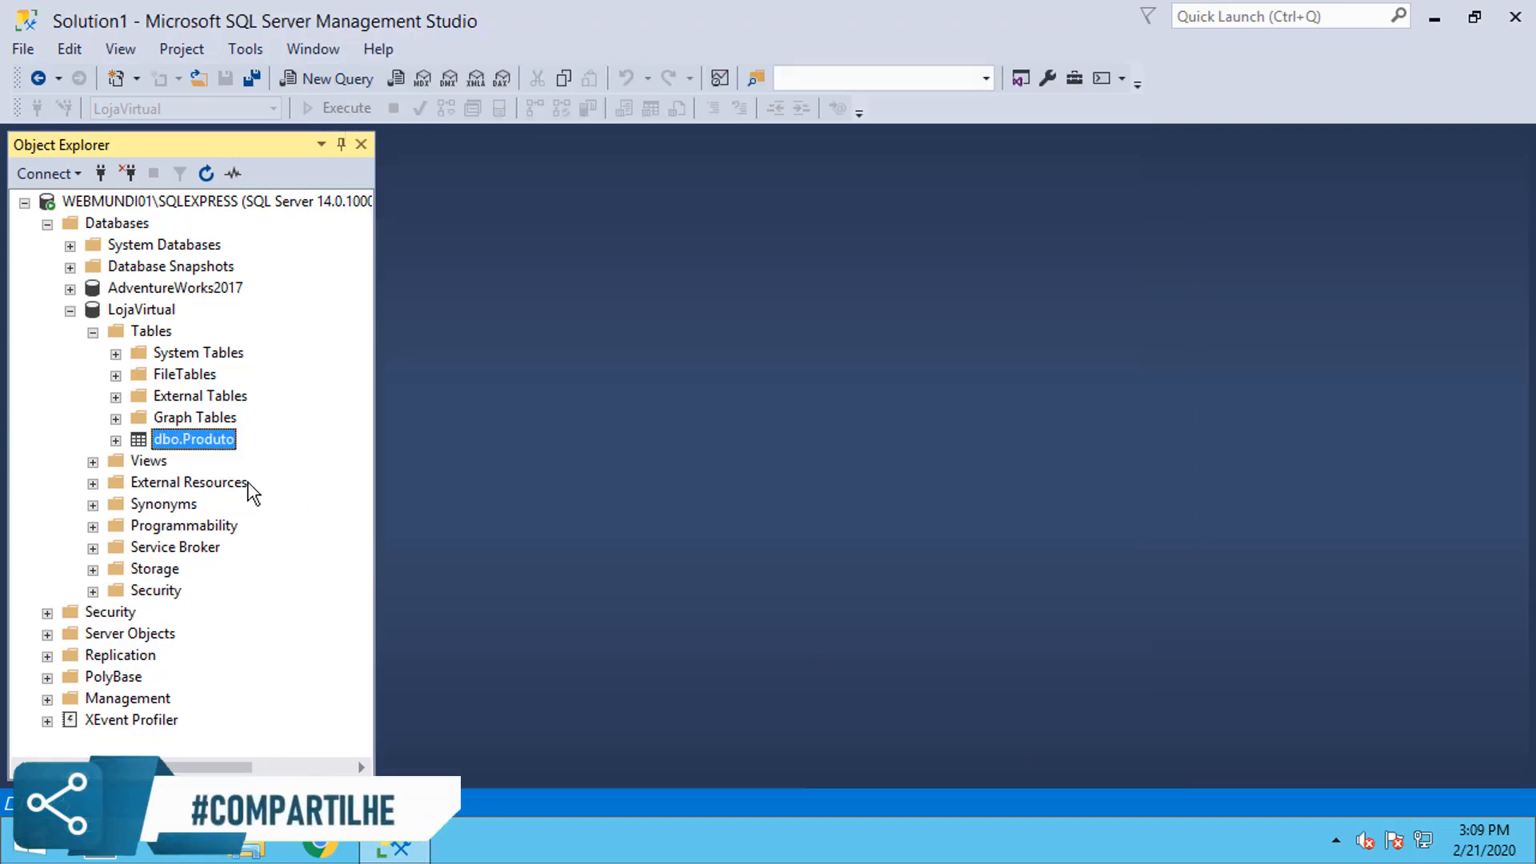
right_click(200, 438)
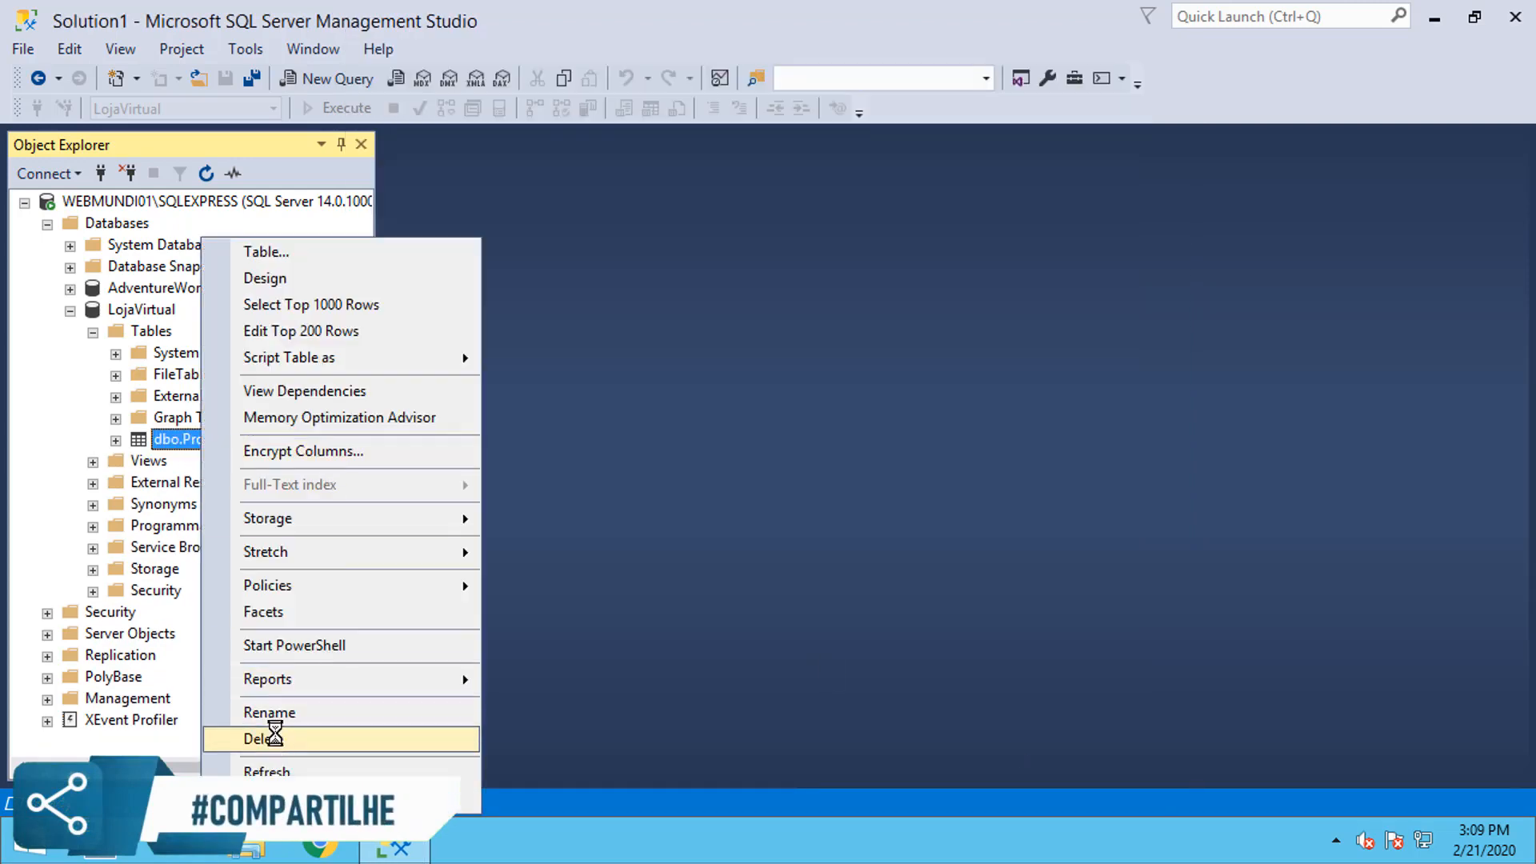
click(275, 738)
click(1023, 755)
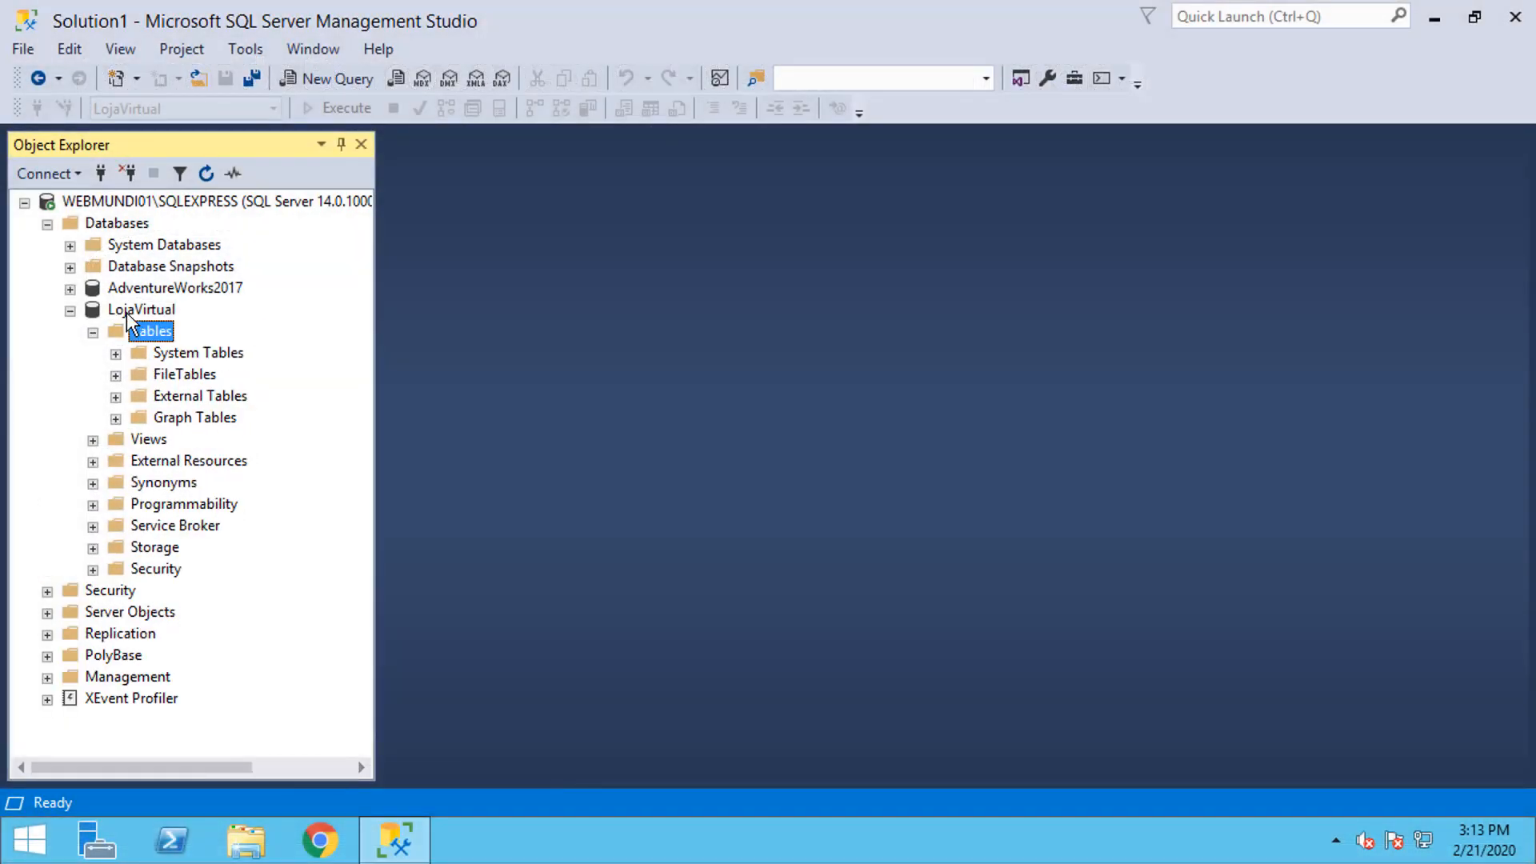
Step: Delete the LojaVirtual database with 'Close existing connections' checked
click(126, 313)
right_click(144, 311)
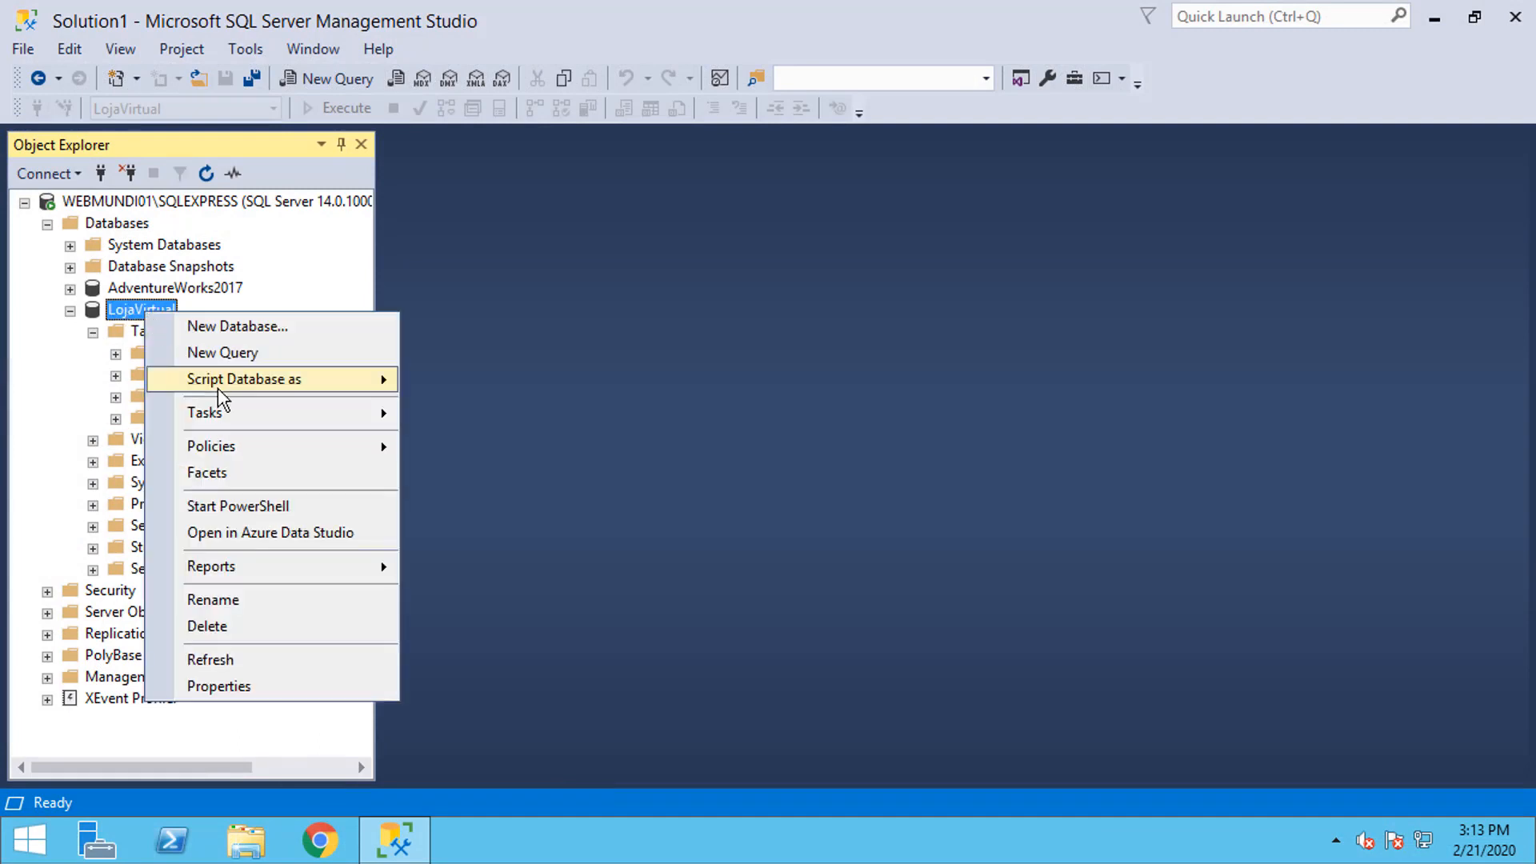
click(245, 638)
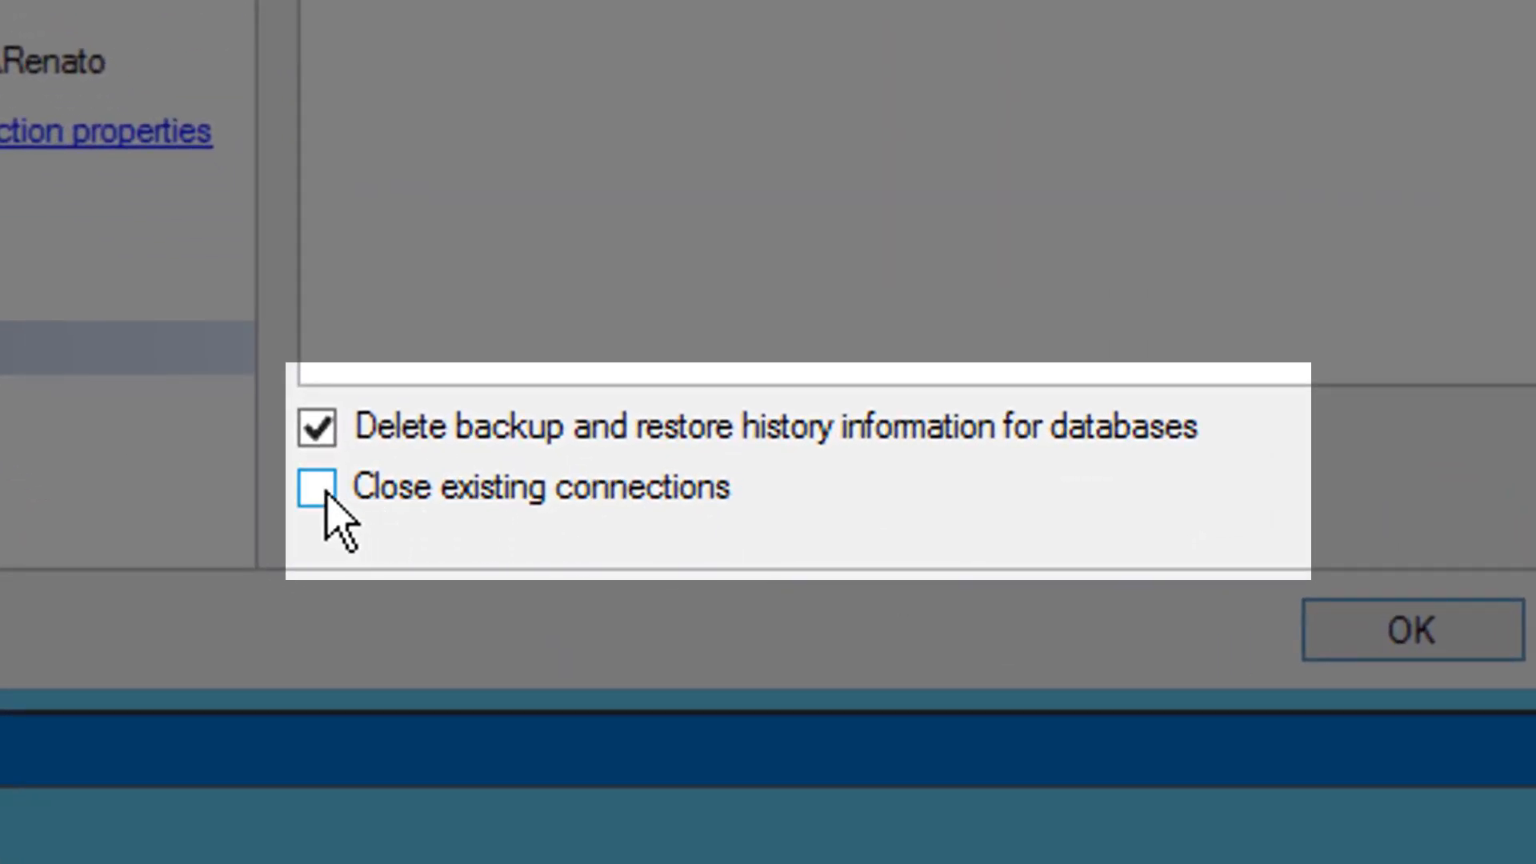
click(326, 493)
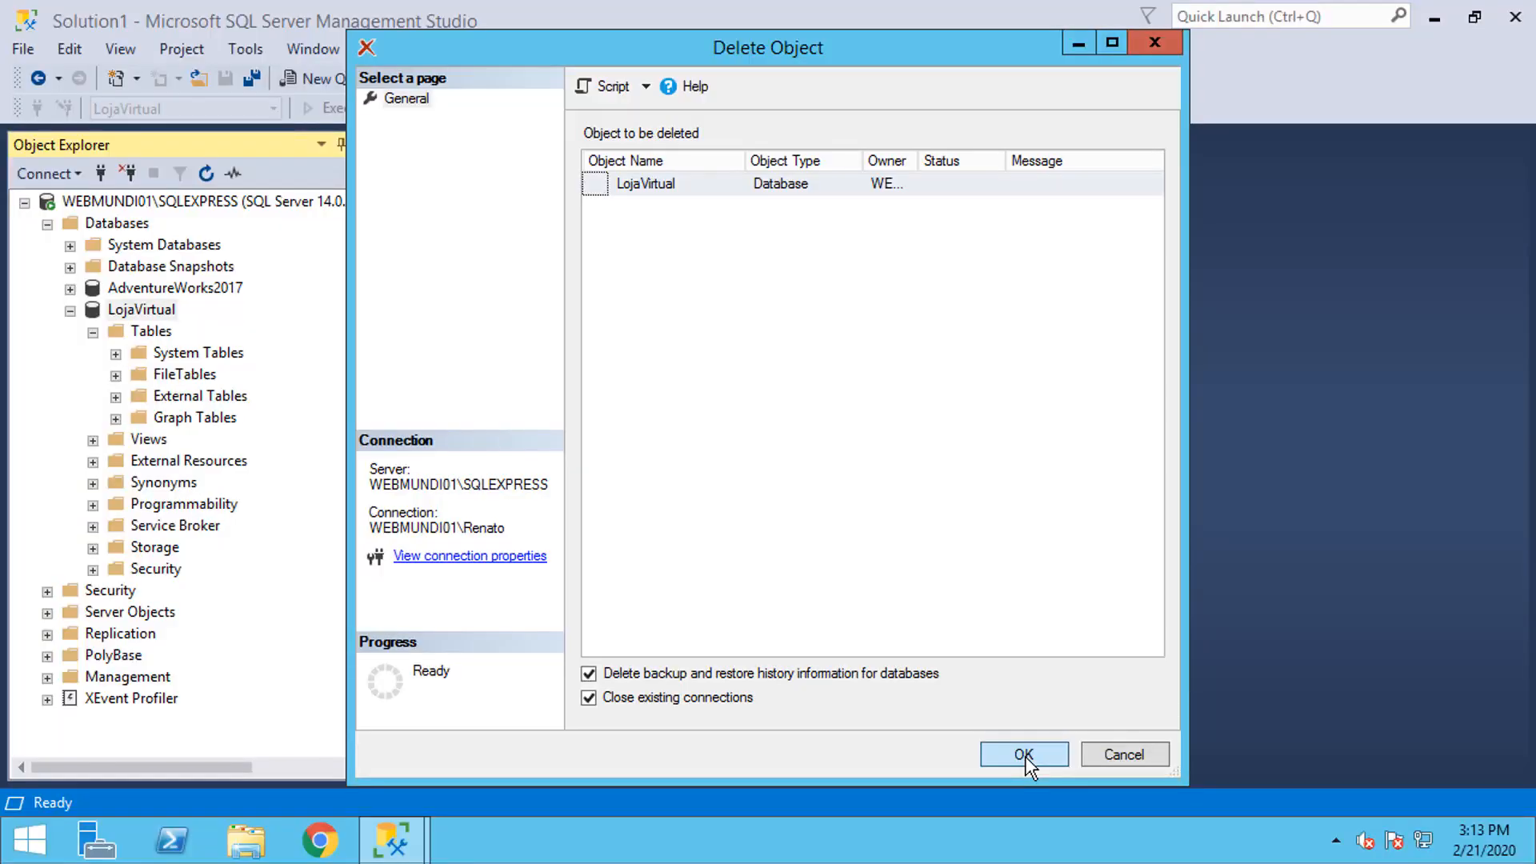
click(1024, 754)
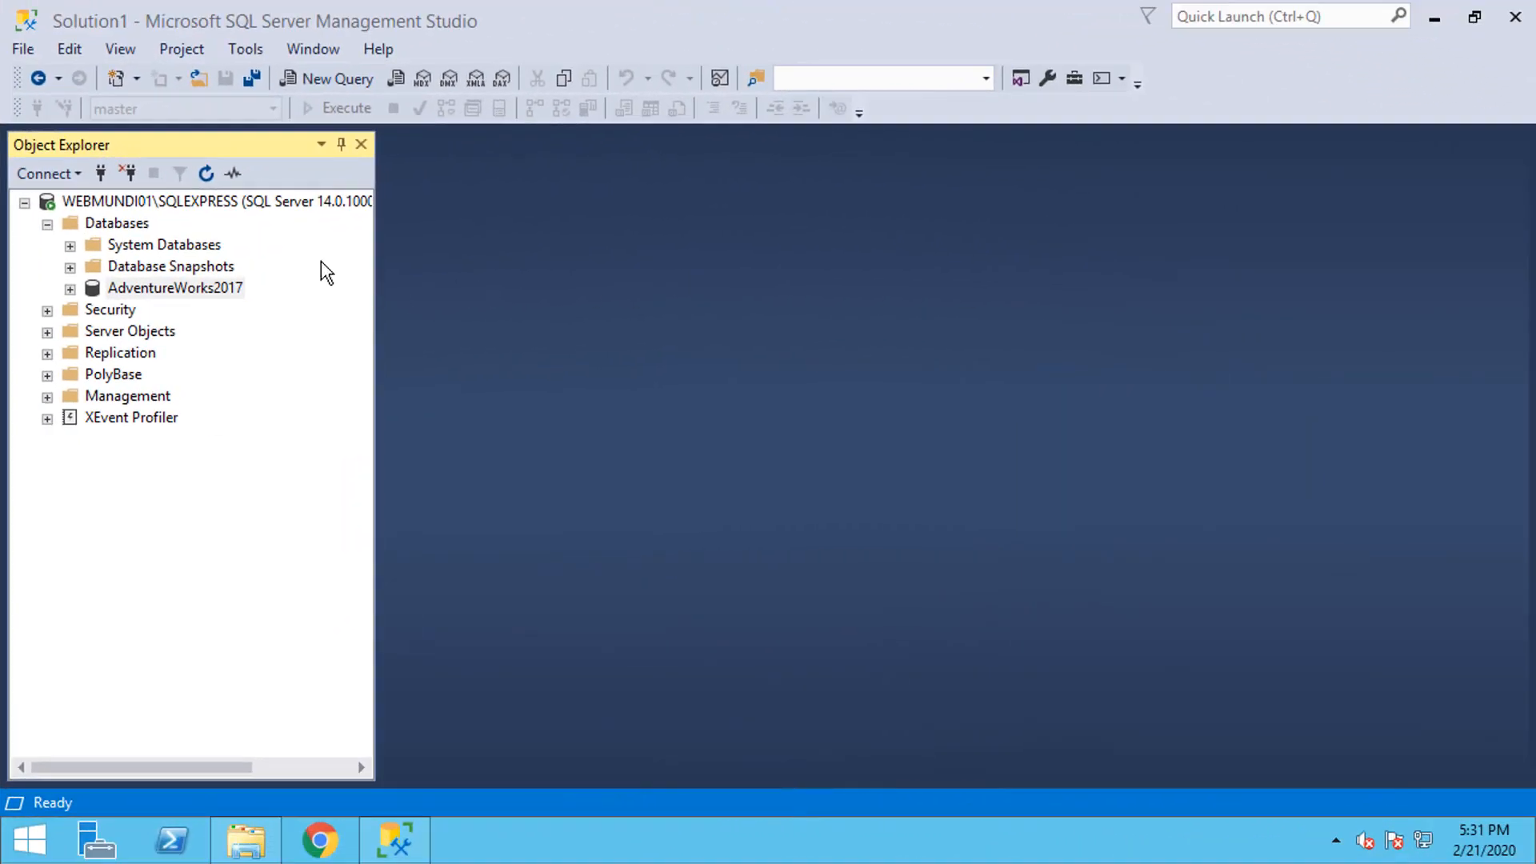
Step: Open the CreateDatabase.sql script file
click(195, 79)
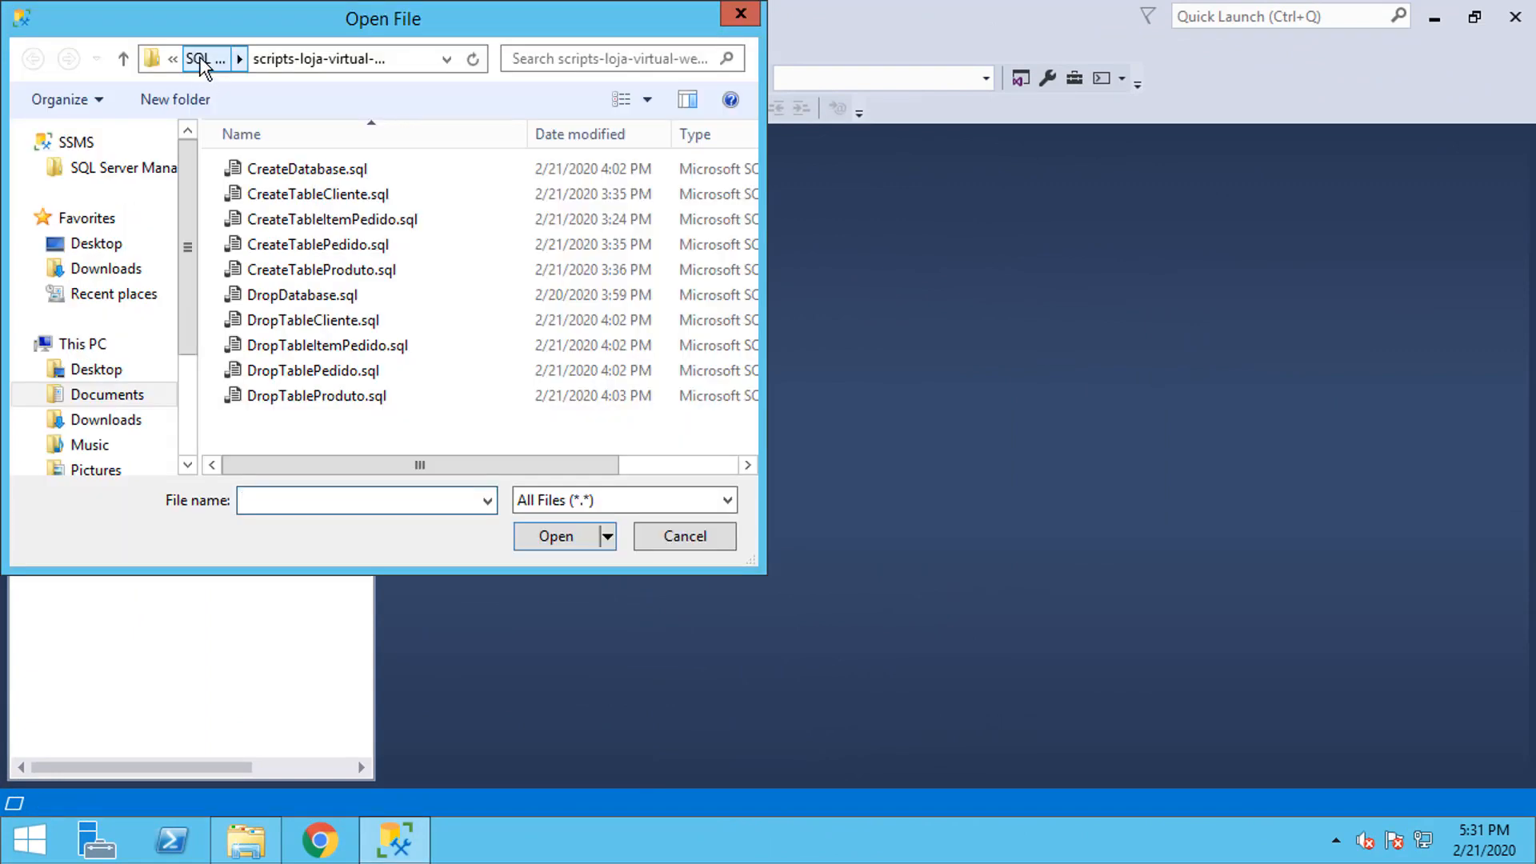
click(331, 172)
double_click(336, 178)
Step: Review the script's CREATE DATABASE [LojaVirtual] statement, data/log file names and lojavirtualdatabase folder
click(529, 209)
click(487, 166)
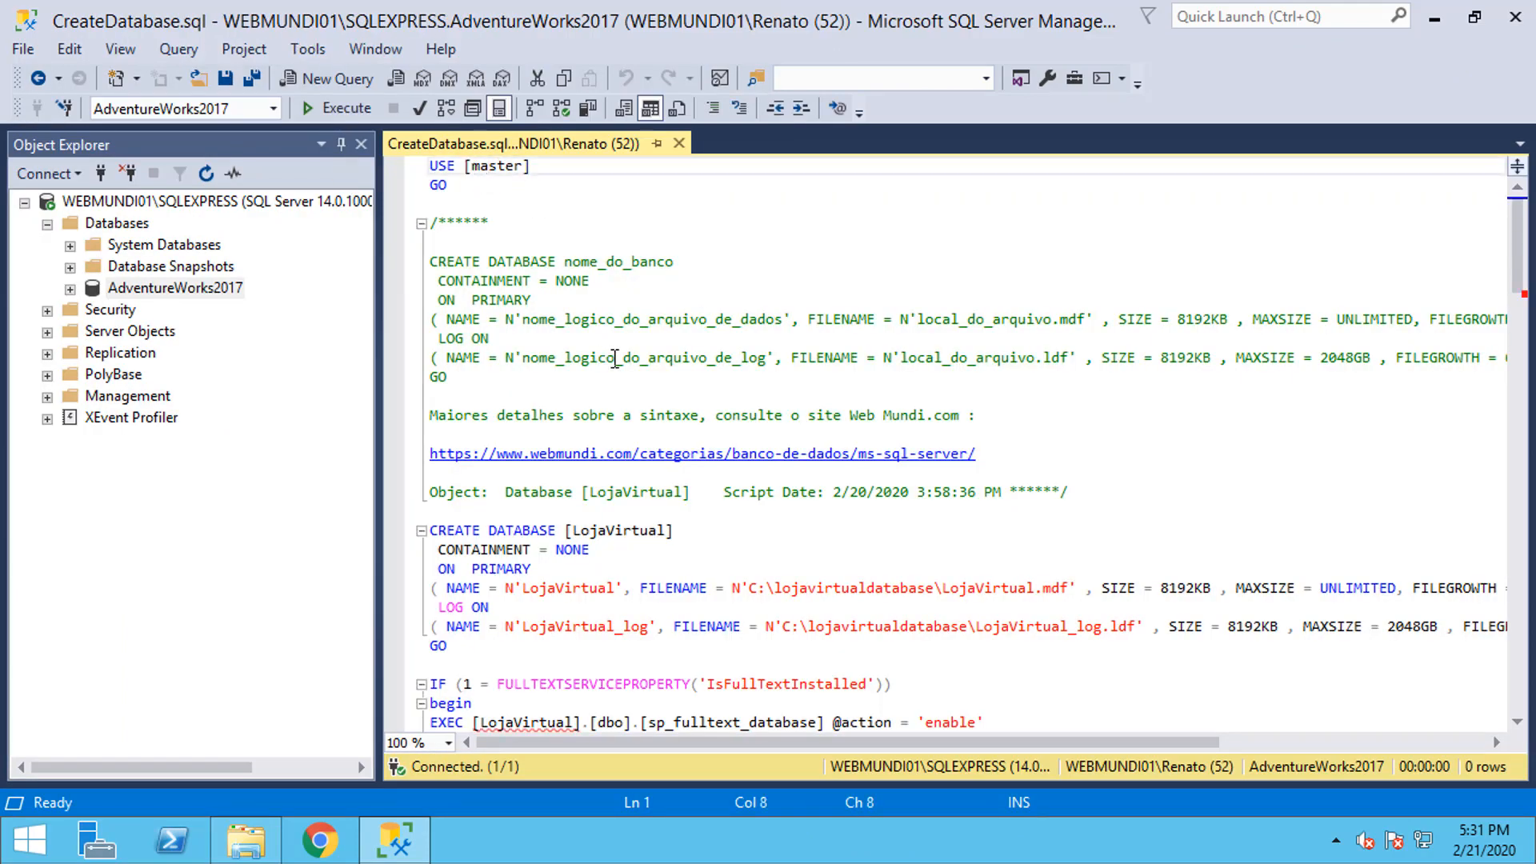
scroll(614, 357, down, 1)
scroll(615, 358, down, 1)
click(442, 416)
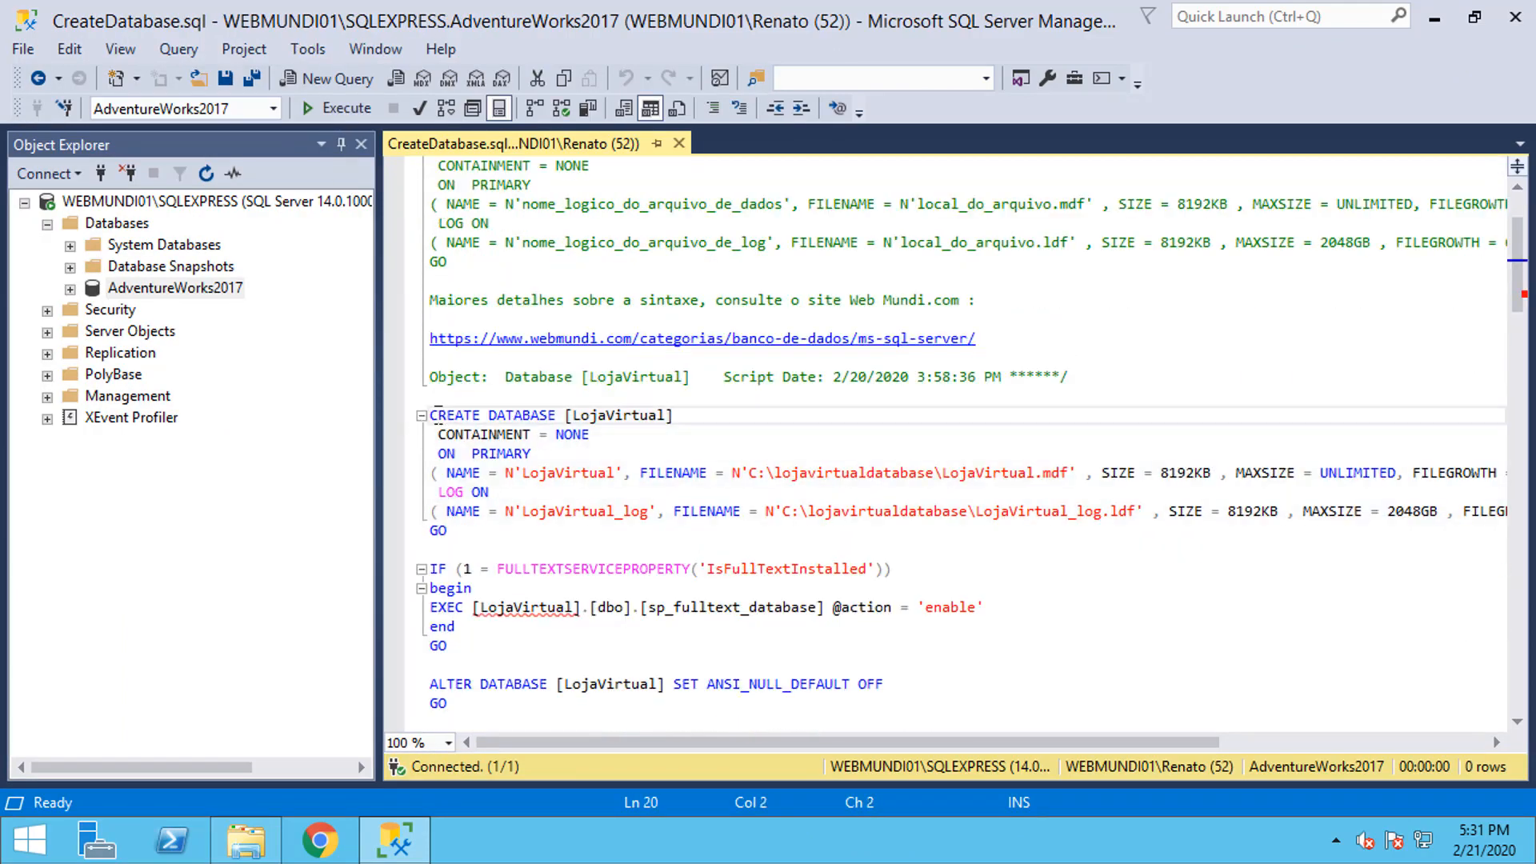
double_click(613, 414)
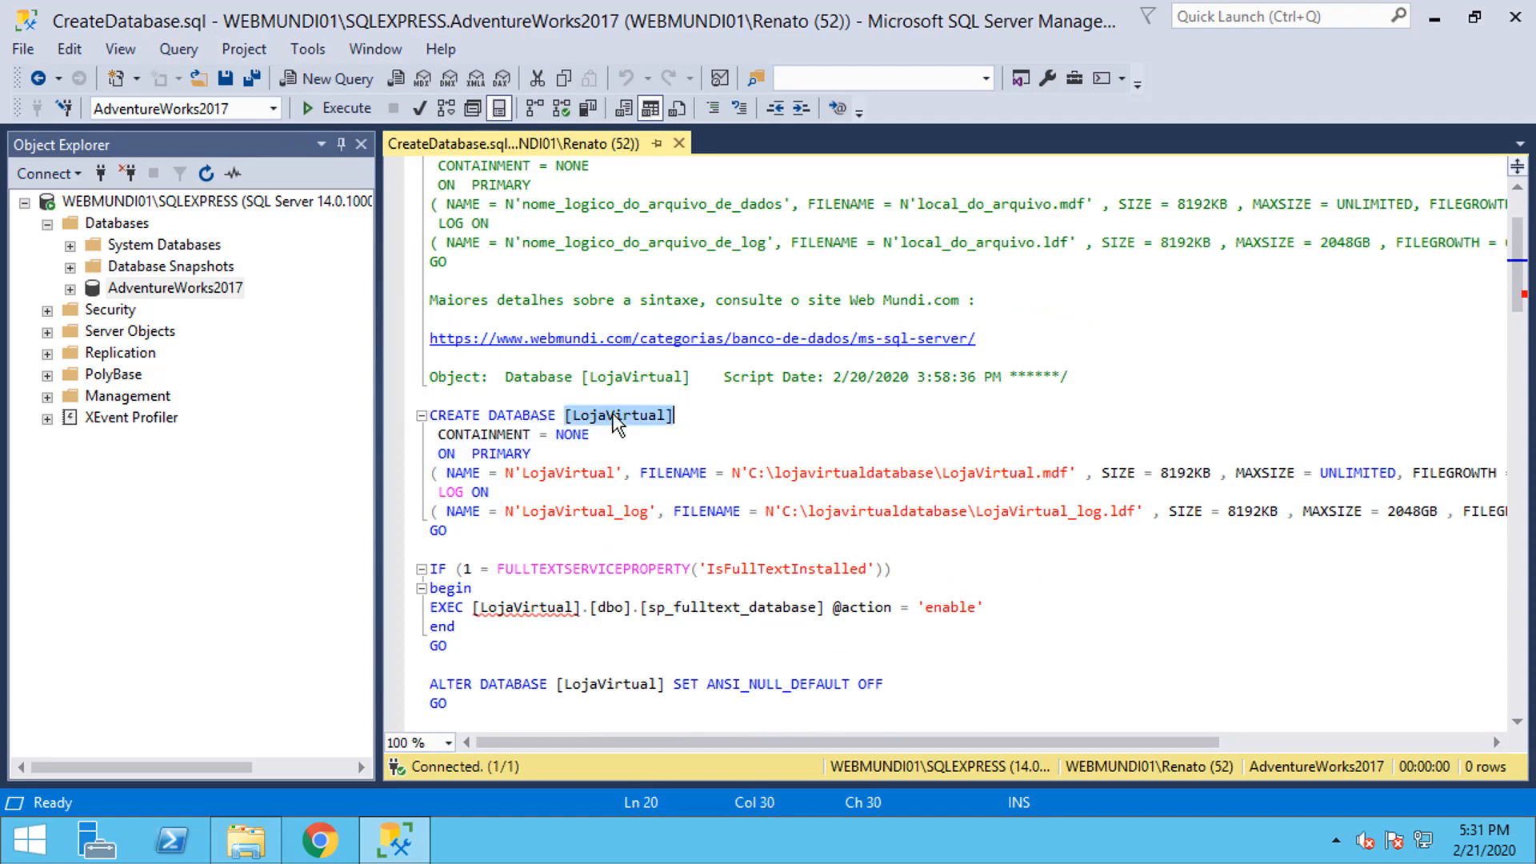
double_click(570, 473)
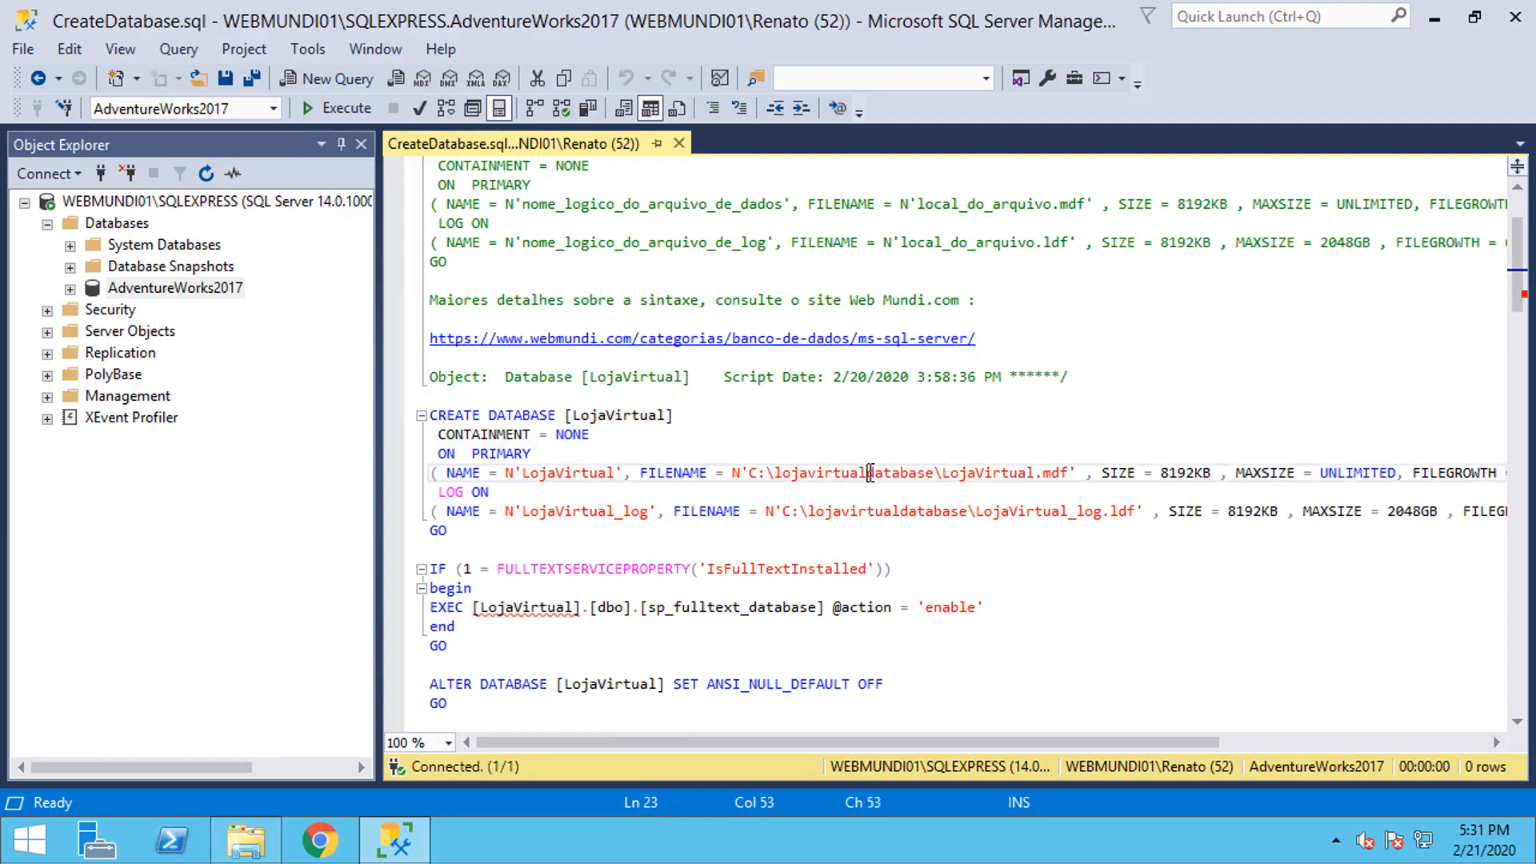
double_click(853, 475)
double_click(582, 511)
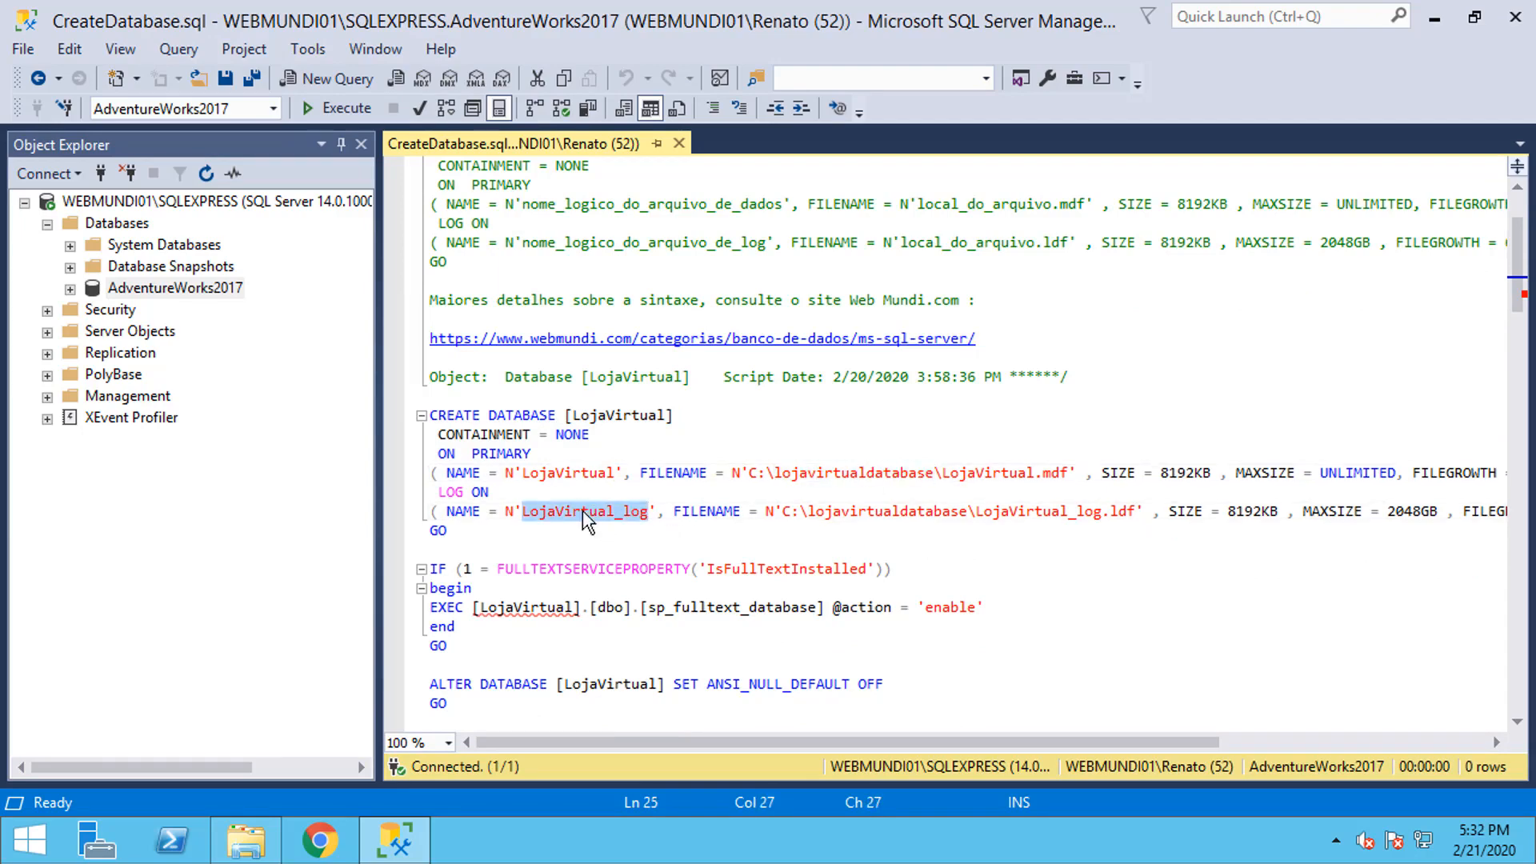
double_click(877, 516)
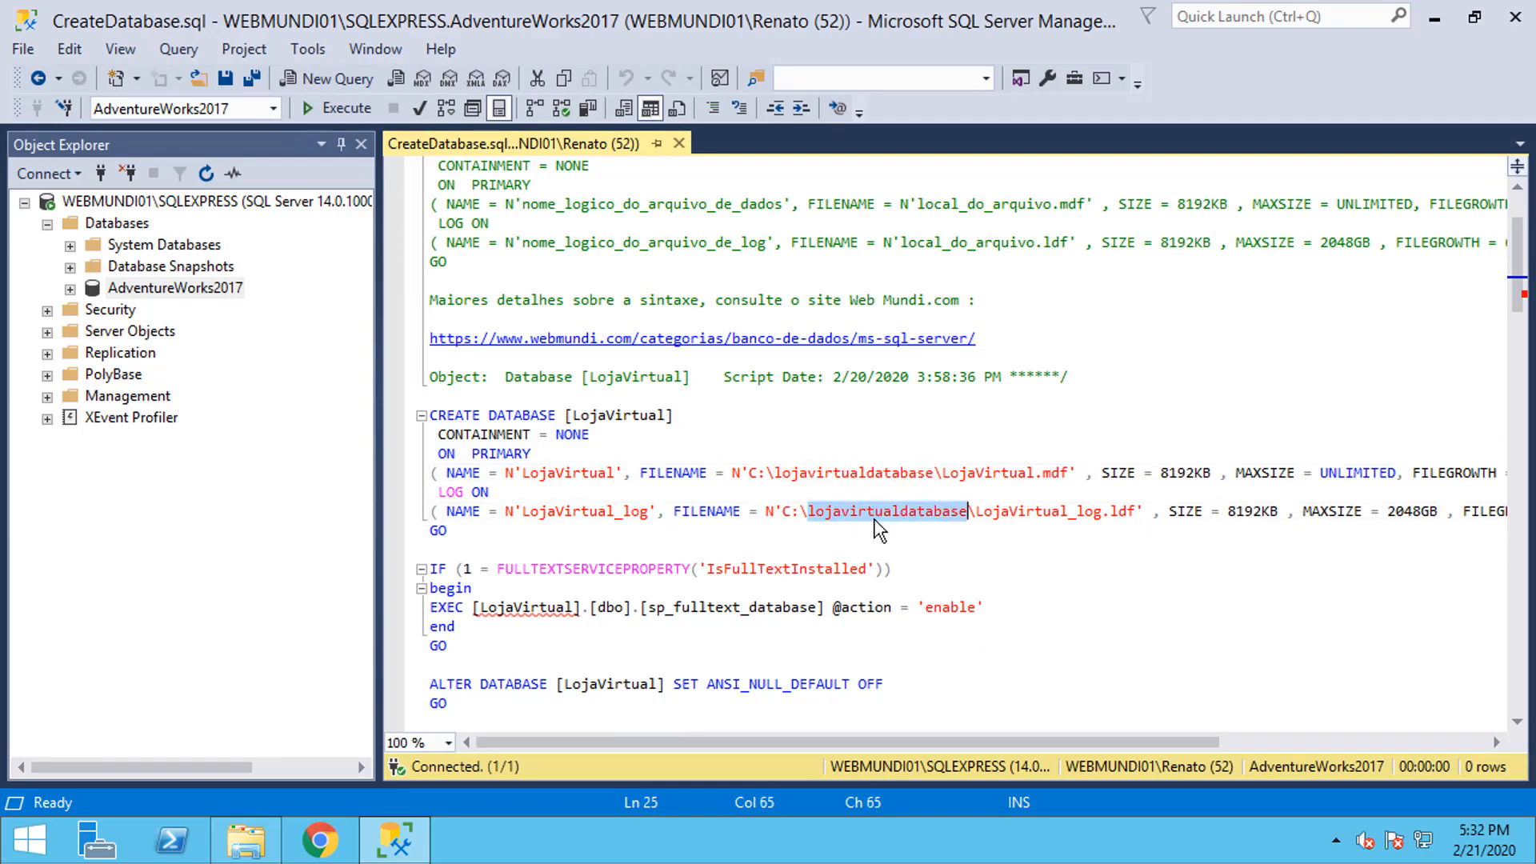
click(619, 418)
scroll(619, 184, up, 2)
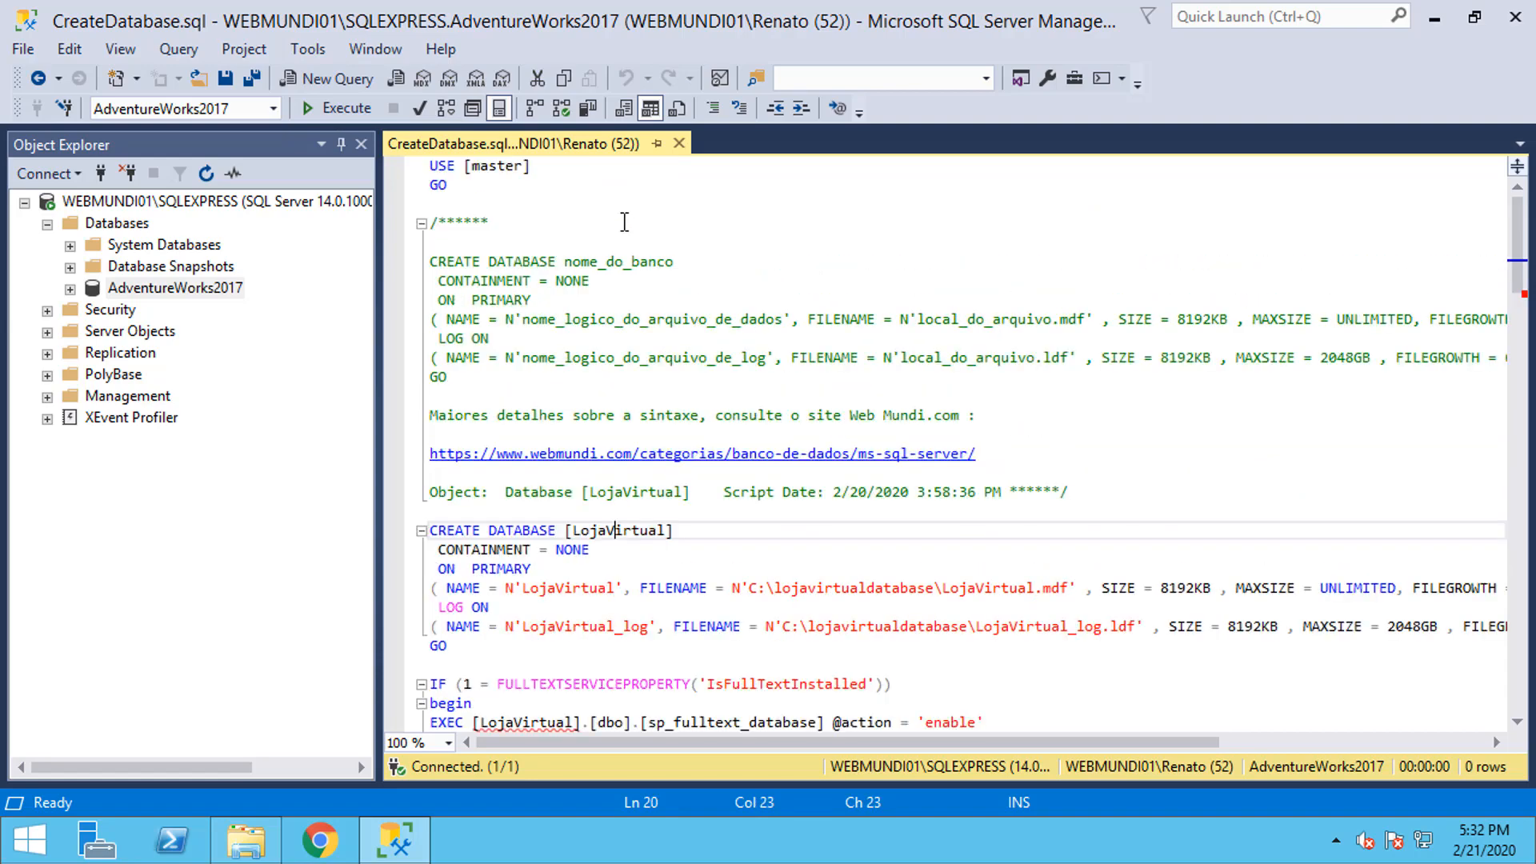
click(537, 168)
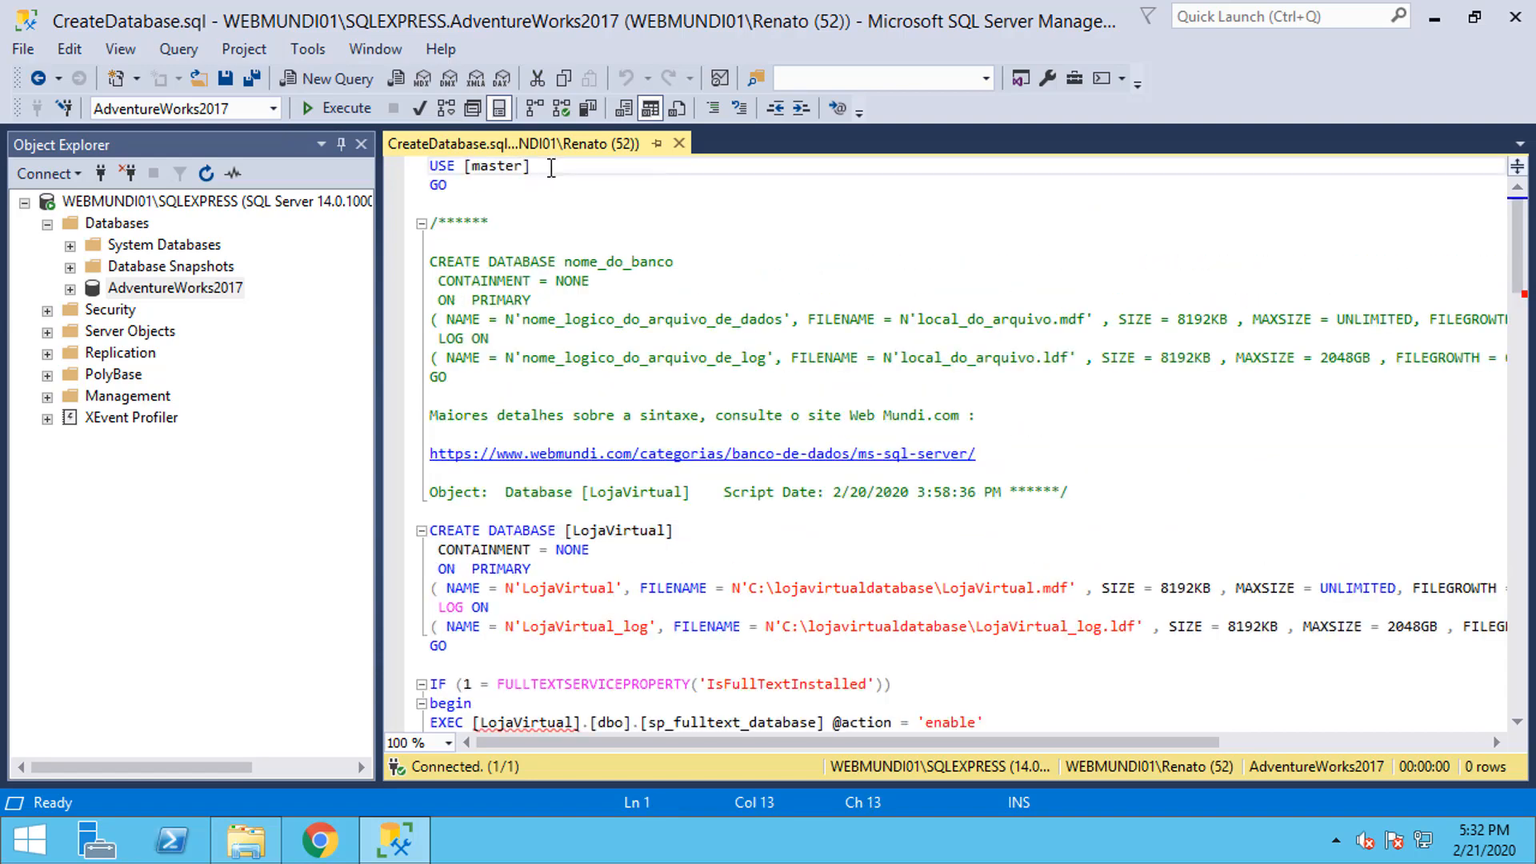
Step: Execute the script and refresh Databases so the recreated LojaVirtual appears
click(320, 112)
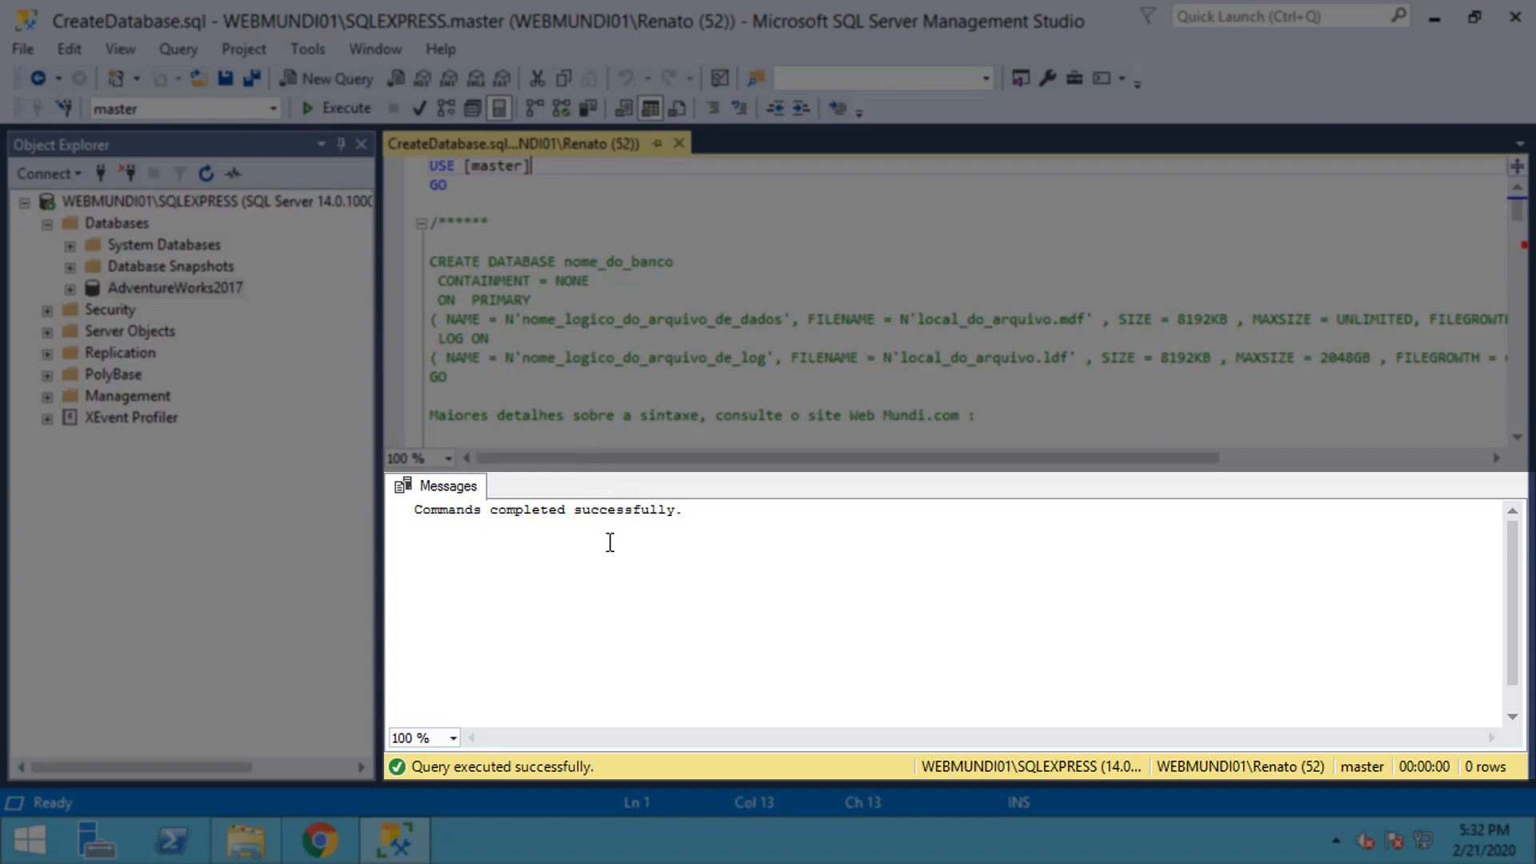
click(118, 224)
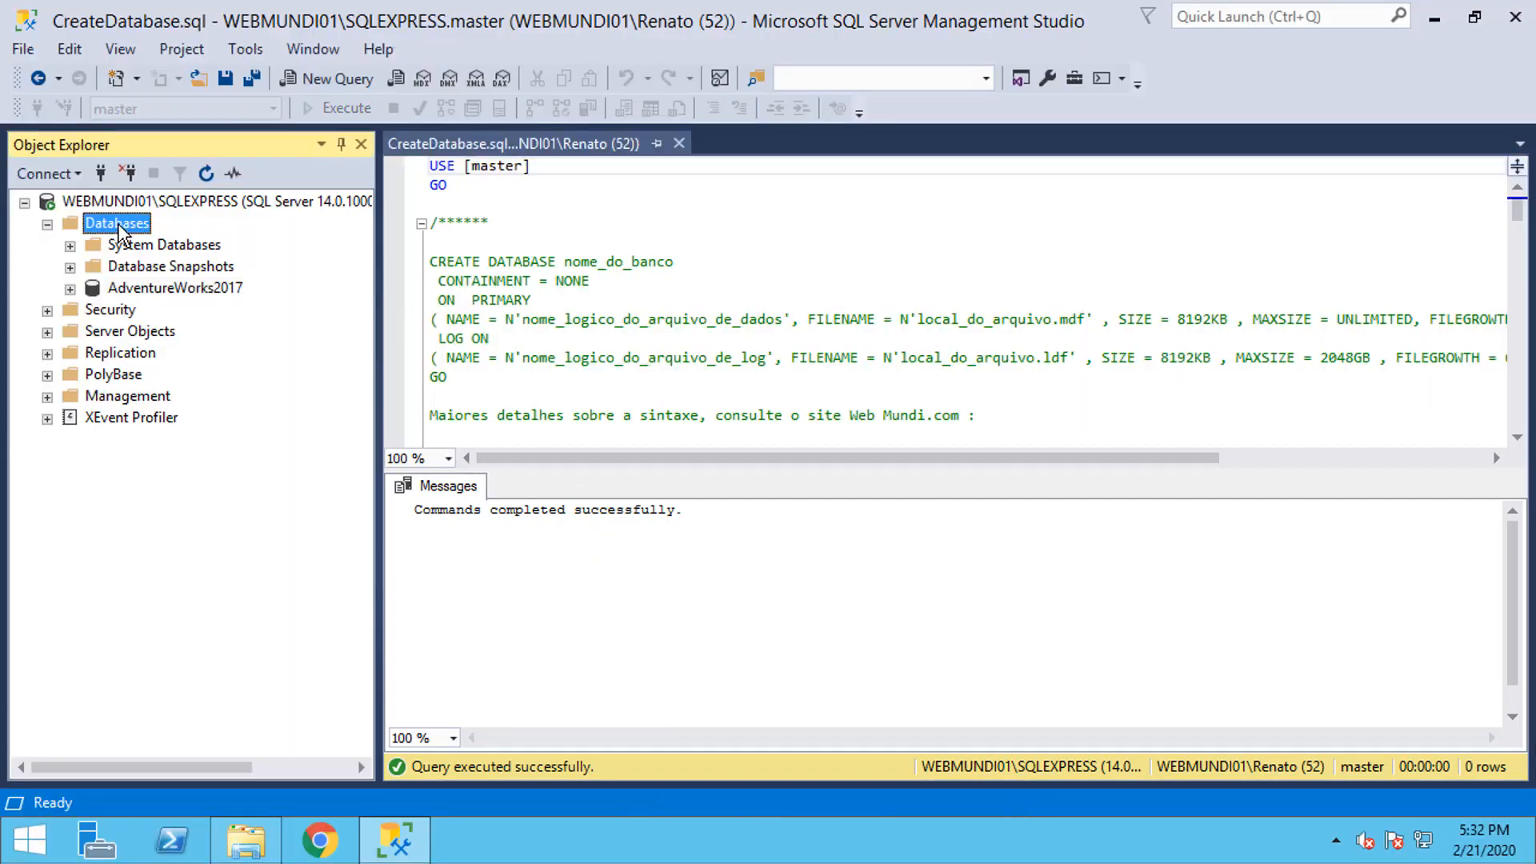
key(F5)
click(148, 312)
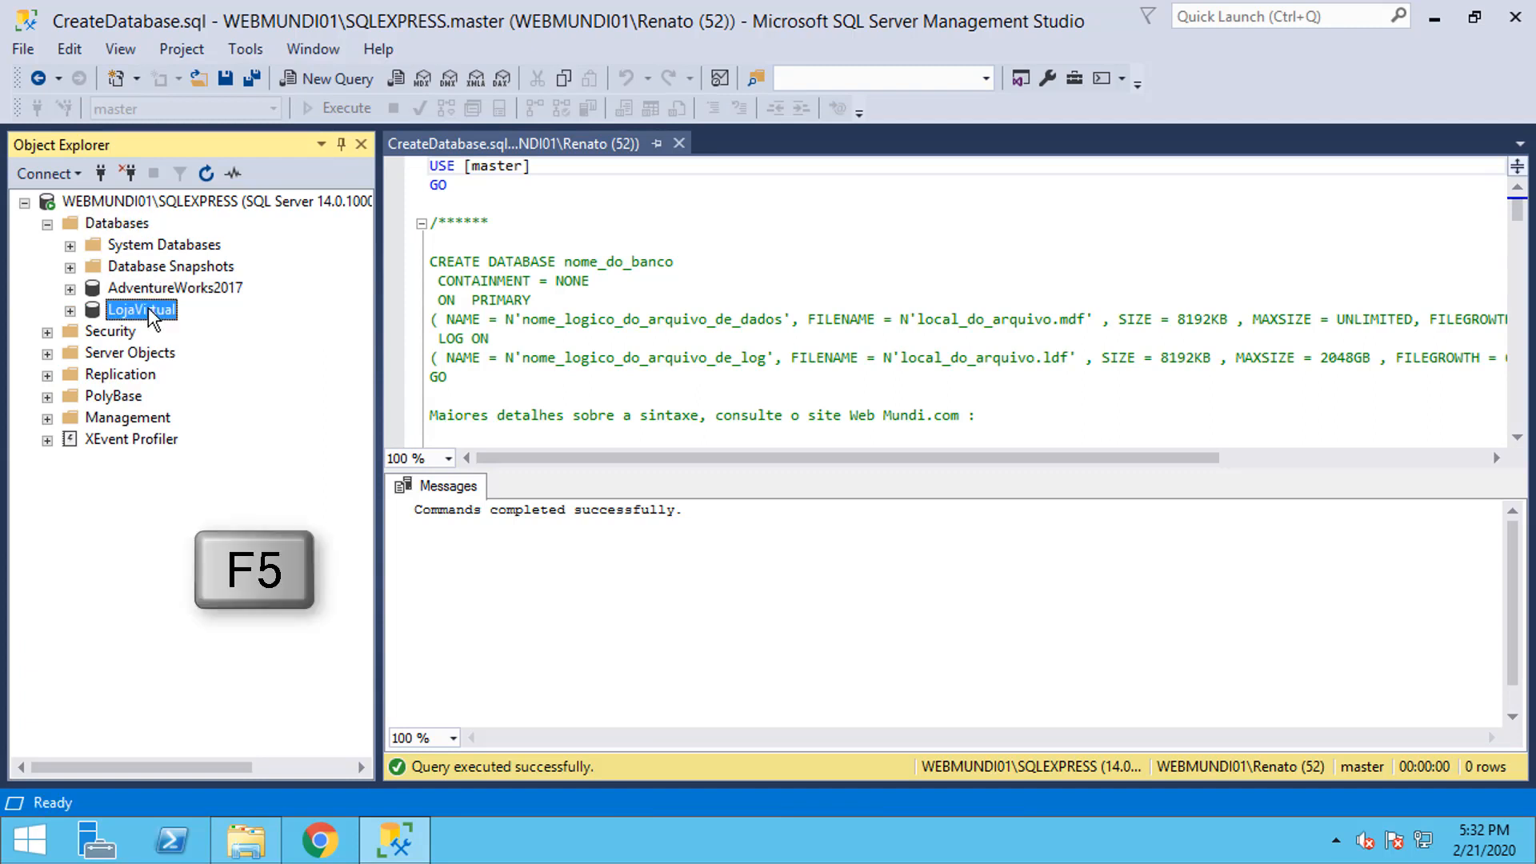
Step: Close CreateDatabase.sql and open the CreateTableCliente.sql script
click(679, 144)
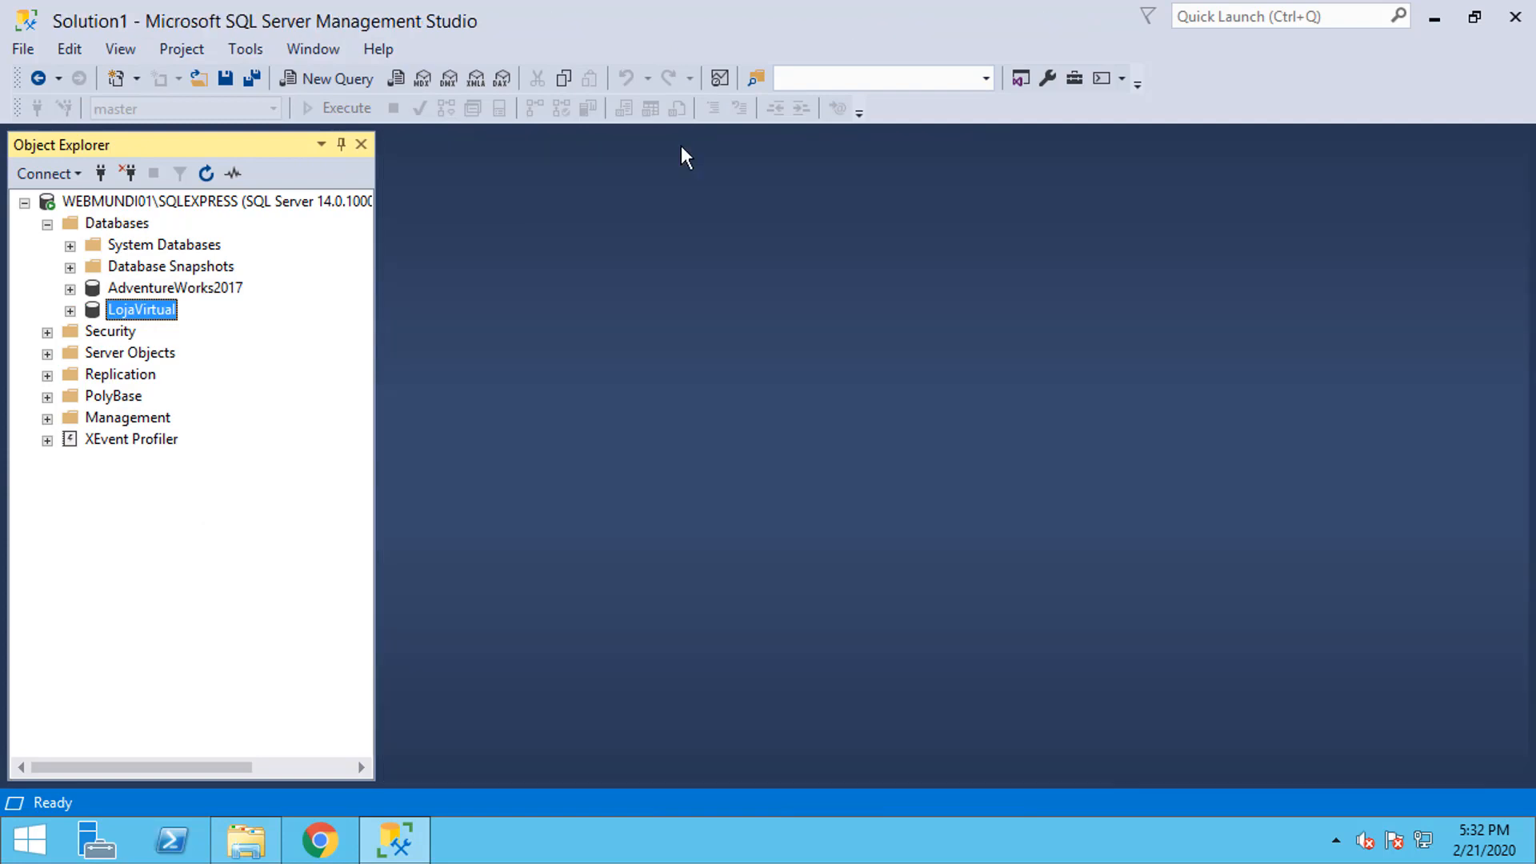
click(197, 83)
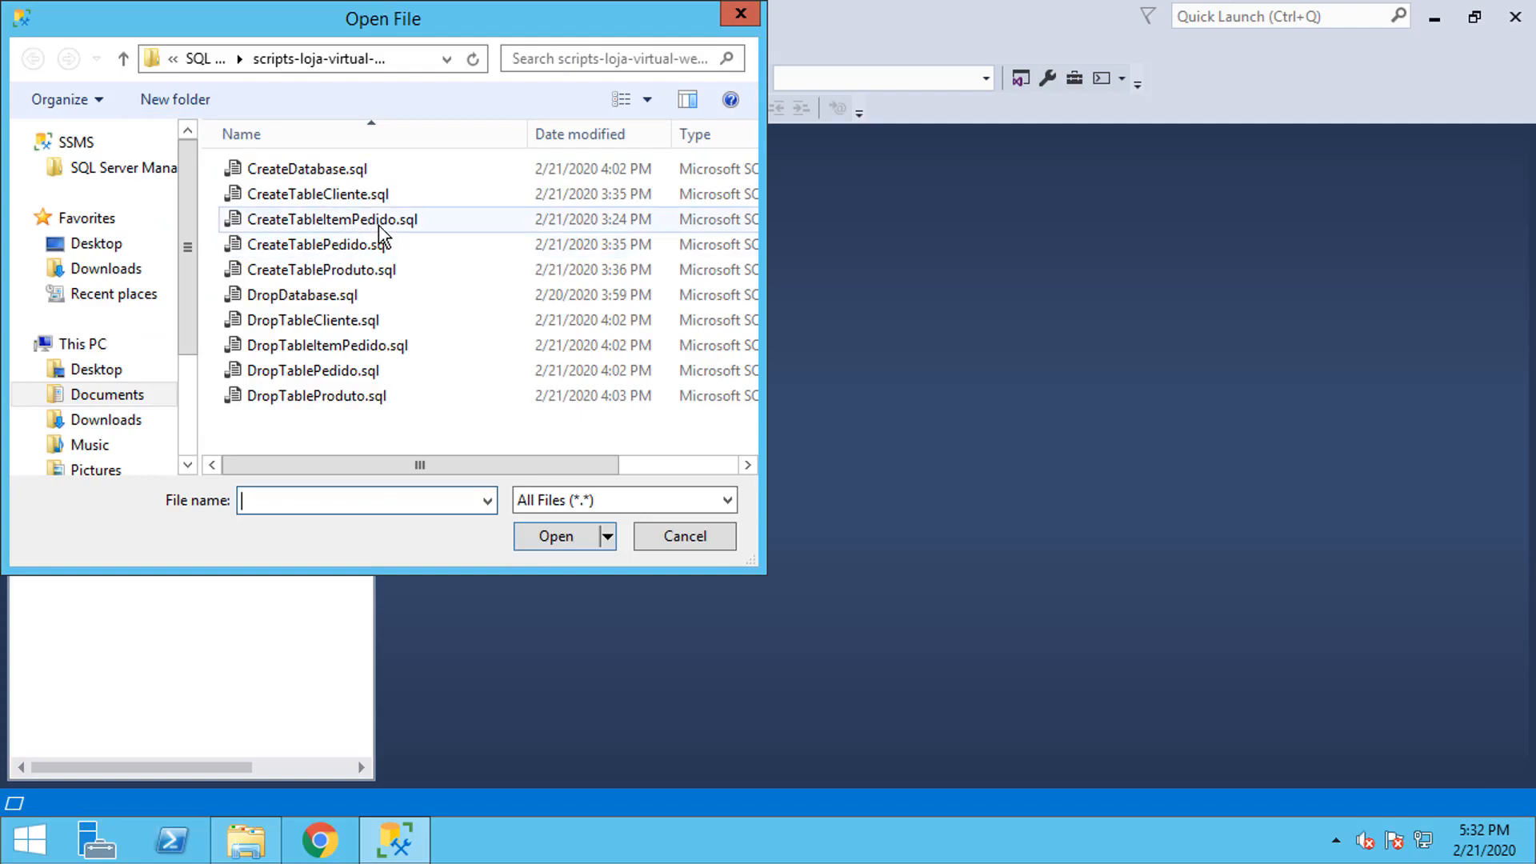
double_click(350, 199)
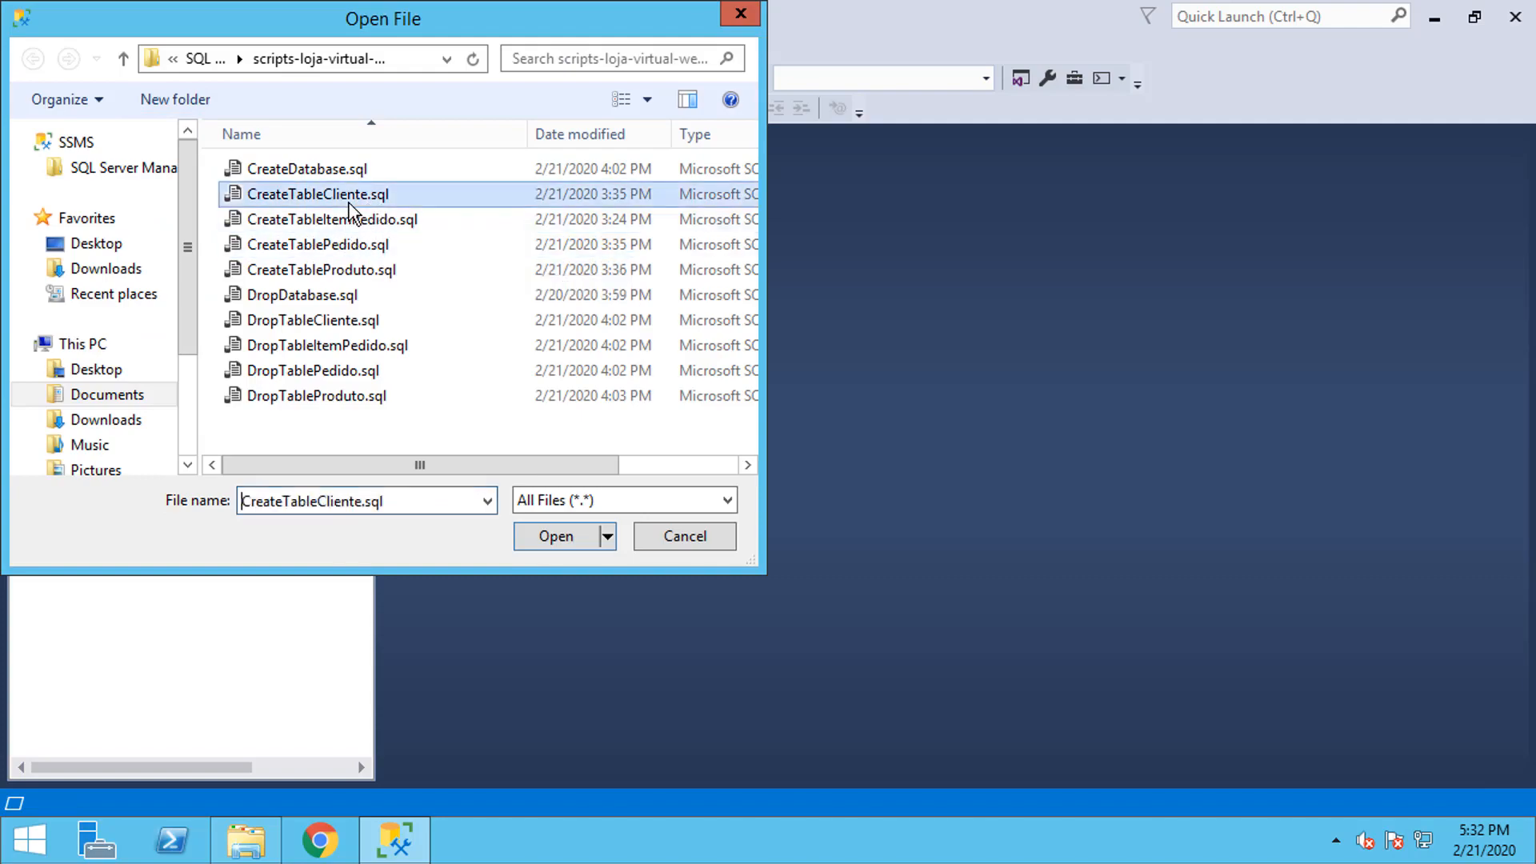